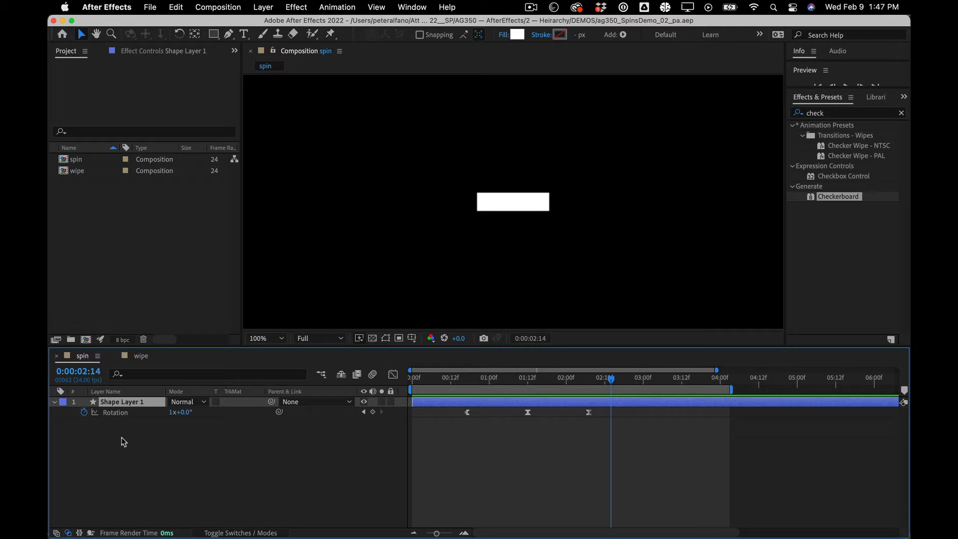
Step: Preview the white rectangle's rotation animation in the spin composition, with the whole frame in view
{"action": "left_click", "coordinate": [121, 441]}
{"action": "left_click", "coordinate": [131, 402]}
{"action": "key", "text": "comma"}
{"action": "left_click_drag", "start_coordinate": [561, 381], "coordinate": [511, 345]}
{"action": "left_click", "coordinate": [368, 342]}
{"action": "key", "text": "space"}
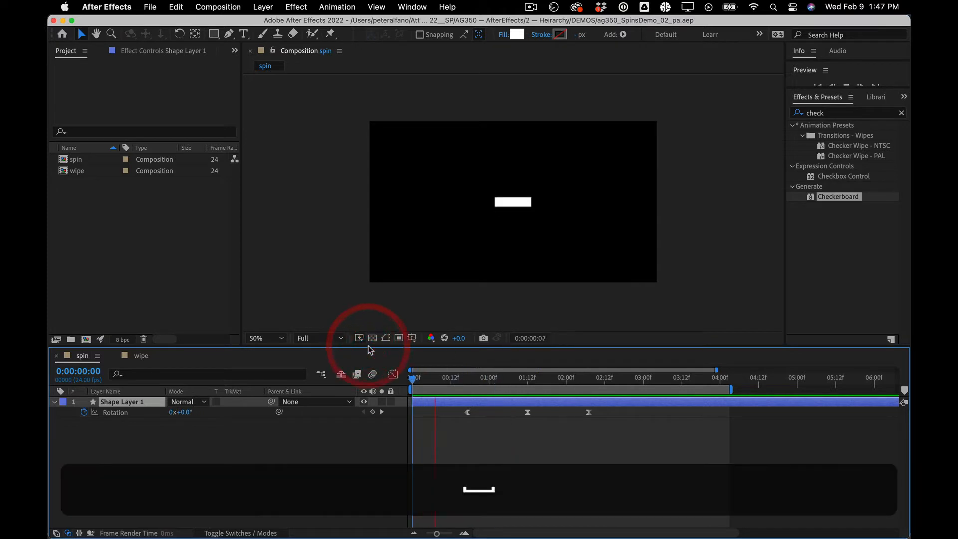
{"action": "key", "text": "space"}
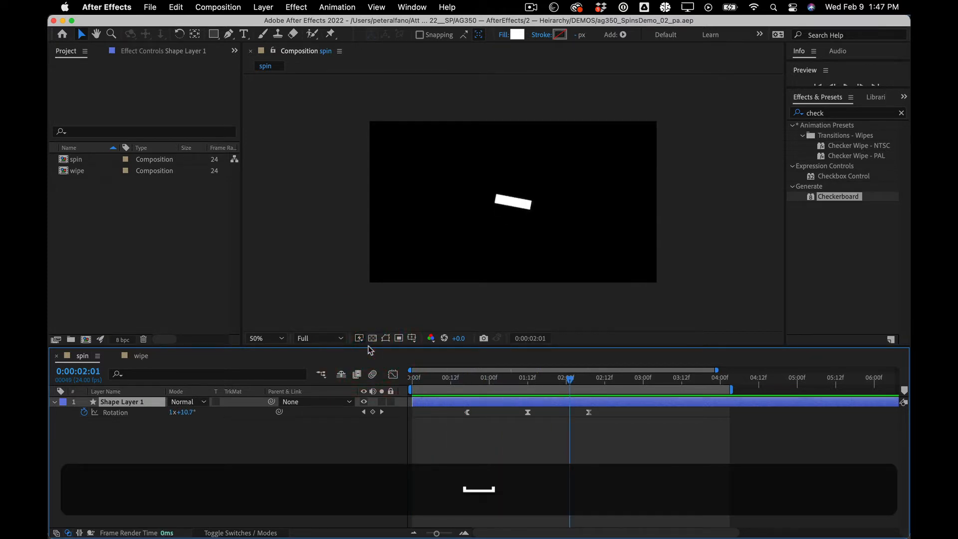
Step: Duplicate Shape Layer 1 six times in the spin composition
{"action": "left_click", "coordinate": [156, 446]}
{"action": "left_click", "coordinate": [117, 402]}
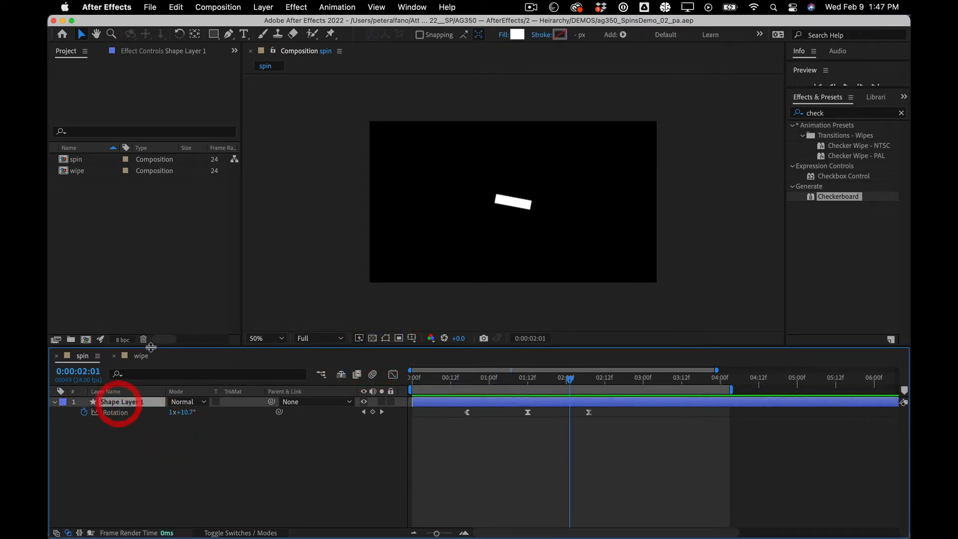
{"action": "left_click_drag", "start_coordinate": [152, 346], "coordinate": [151, 250]}
{"action": "key", "text": "super+d"}
{"action": "key", "text": "super+d"}
{"action": "key", "text": "super+d"}
{"action": "key", "text": "super+d"}
{"action": "key", "text": "super+d"}
{"action": "key", "text": "super+d"}
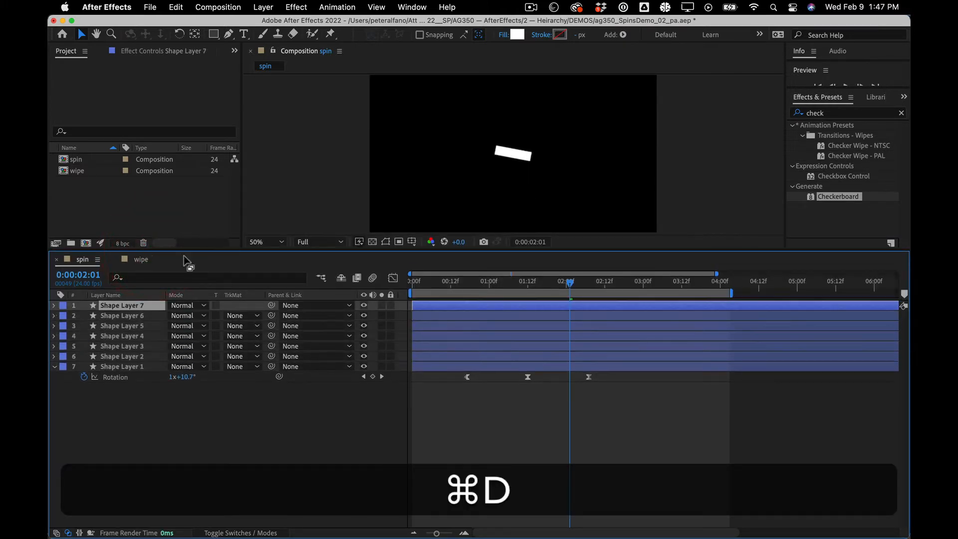
Step: Spread the six duplicated rectangles, Shape Layers 7 through 2, to different spots around the frame, leaving the original in the centre
{"action": "left_click_drag", "start_coordinate": [513, 155], "coordinate": [567, 124]}
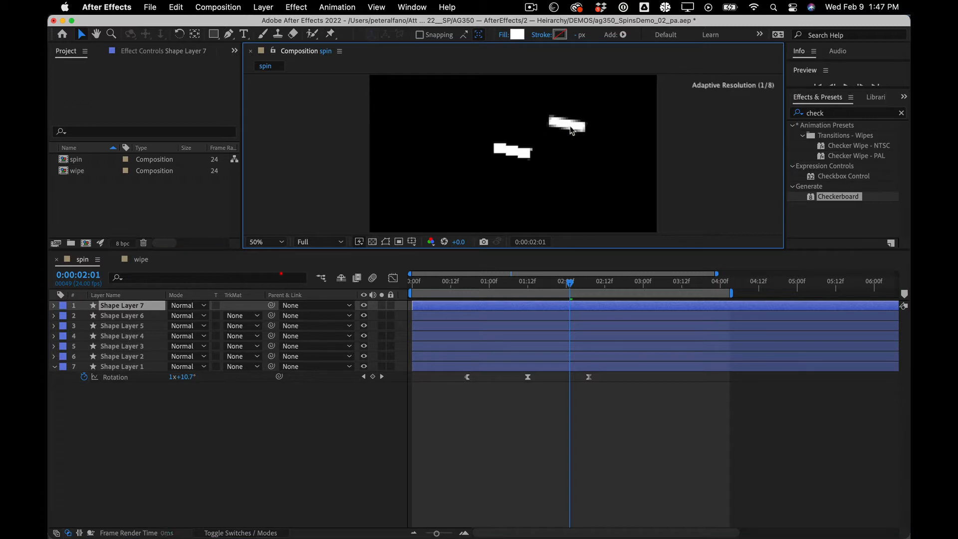
{"action": "left_click", "coordinate": [144, 316]}
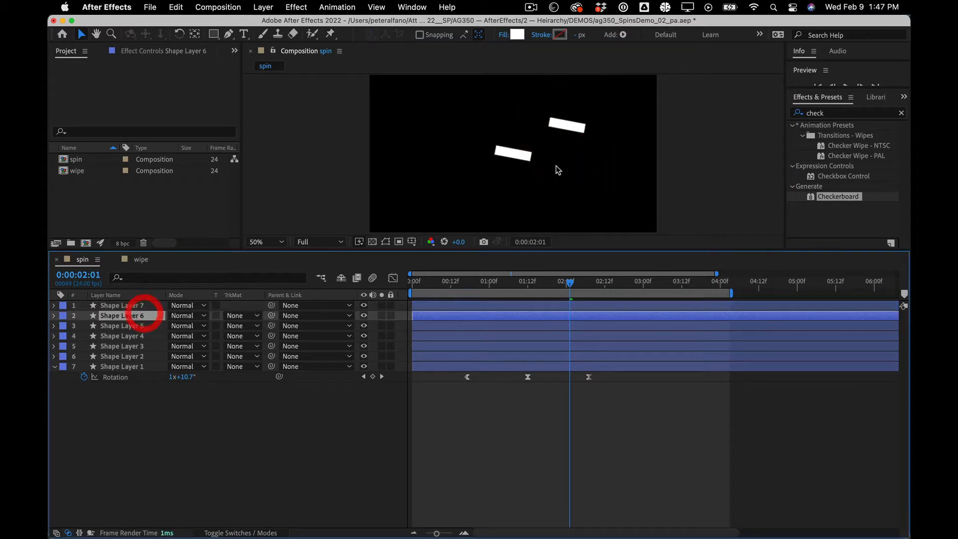
{"action": "left_click_drag", "start_coordinate": [503, 156], "coordinate": [401, 126]}
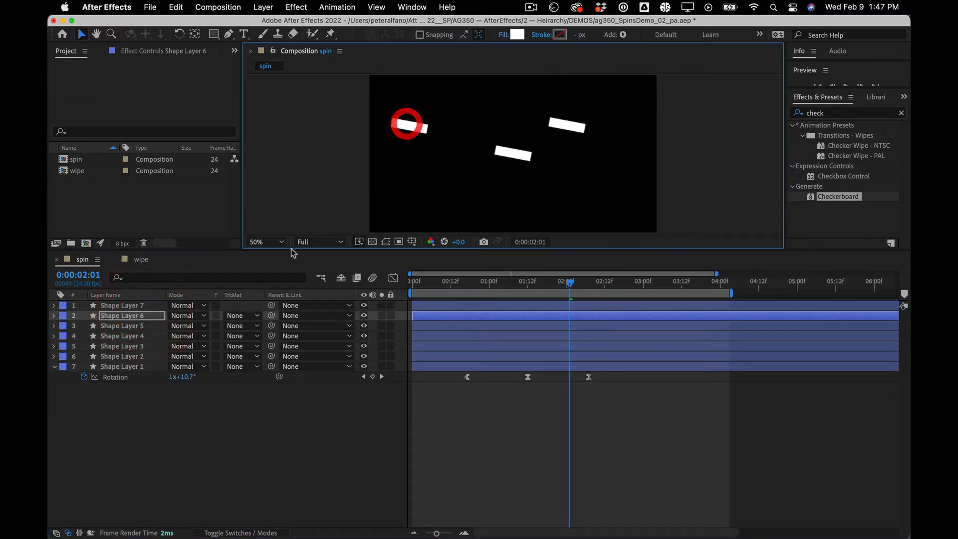
{"action": "left_click", "coordinate": [124, 335]}
{"action": "left_click", "coordinate": [125, 326]}
{"action": "left_click_drag", "start_coordinate": [503, 160], "coordinate": [440, 201]}
{"action": "left_click", "coordinate": [156, 335]}
{"action": "left_click", "coordinate": [156, 346]}
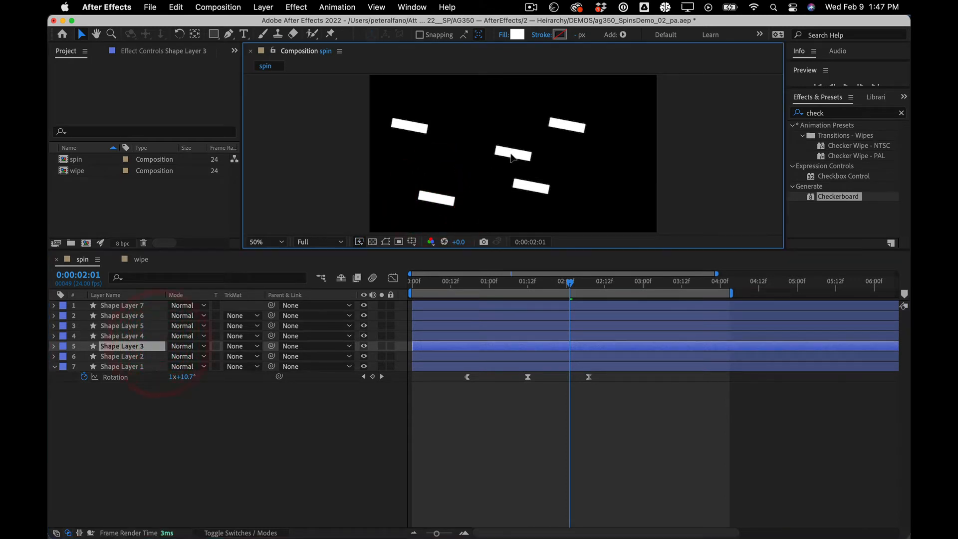
{"action": "left_click_drag", "start_coordinate": [514, 154], "coordinate": [585, 178]}
{"action": "left_click", "coordinate": [125, 356]}
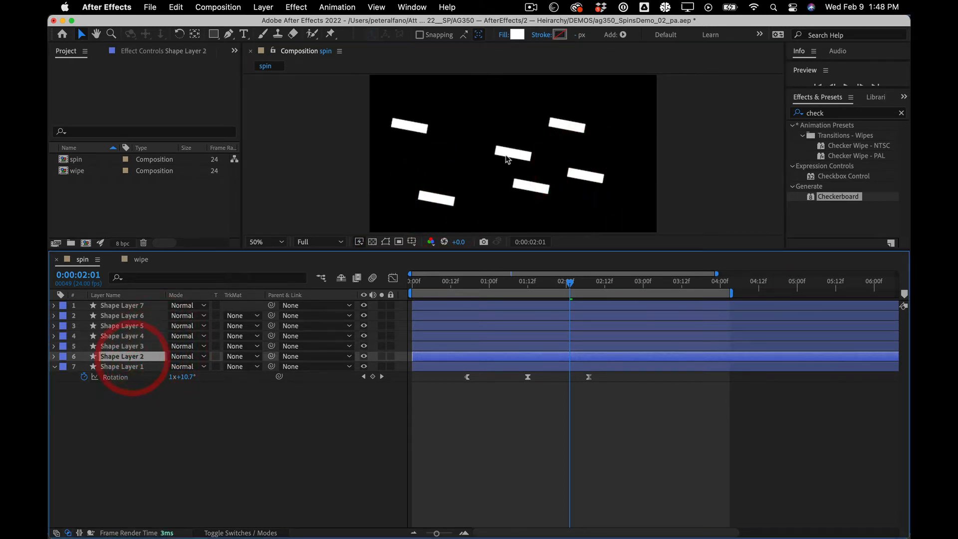
{"action": "left_click_drag", "start_coordinate": [516, 153], "coordinate": [496, 104]}
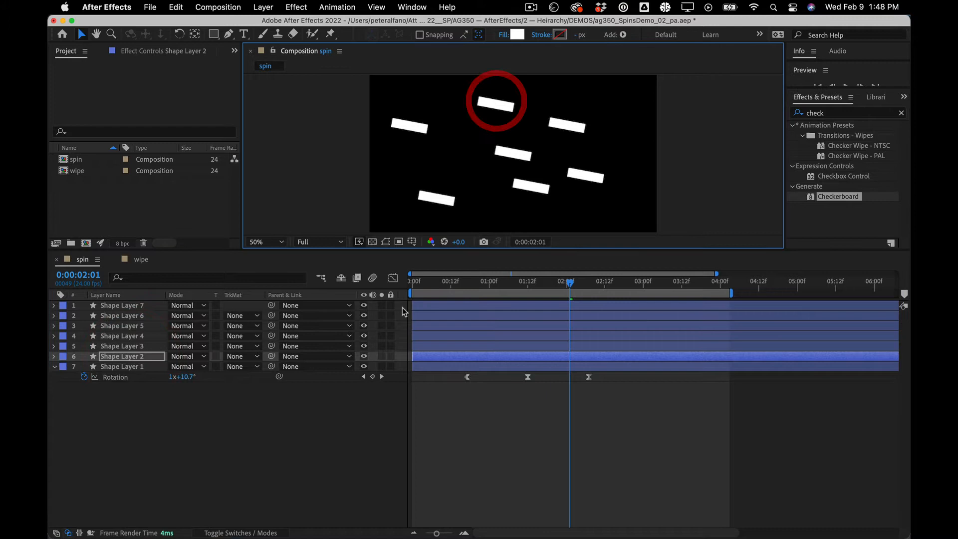
Step: Preview the animation of all seven rectangles from the first frame
{"action": "left_click", "coordinate": [559, 294]}
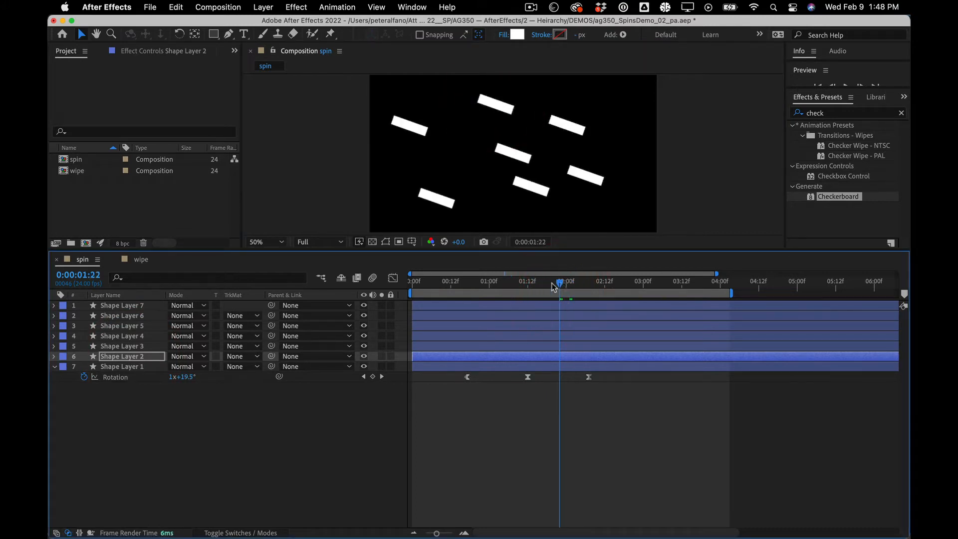
{"action": "key", "text": "Home"}
{"action": "left_click", "coordinate": [374, 278]}
{"action": "key", "text": "space"}
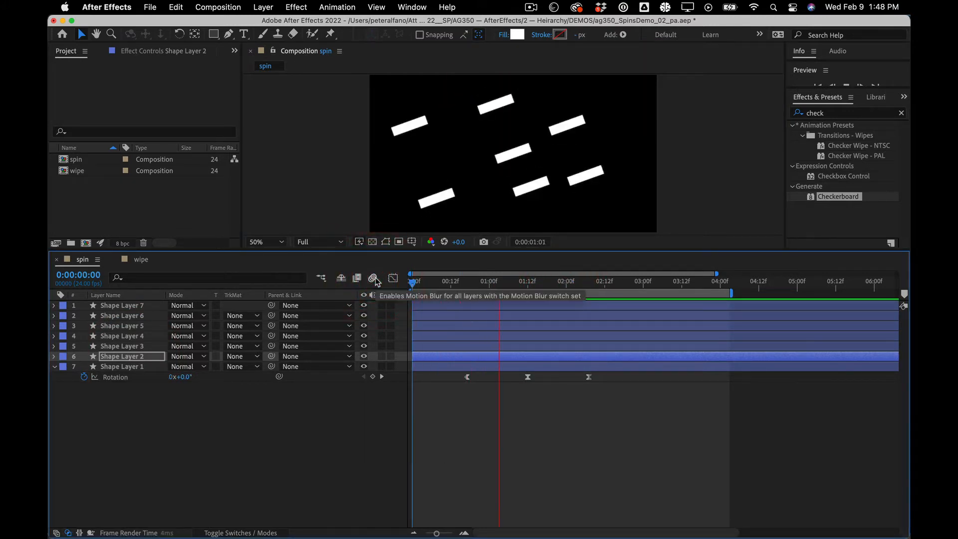
{"action": "key", "text": "space"}
Step: Show the Rotation keyframes of all seven shape layers in the timeline
{"action": "left_click", "coordinate": [142, 366]}
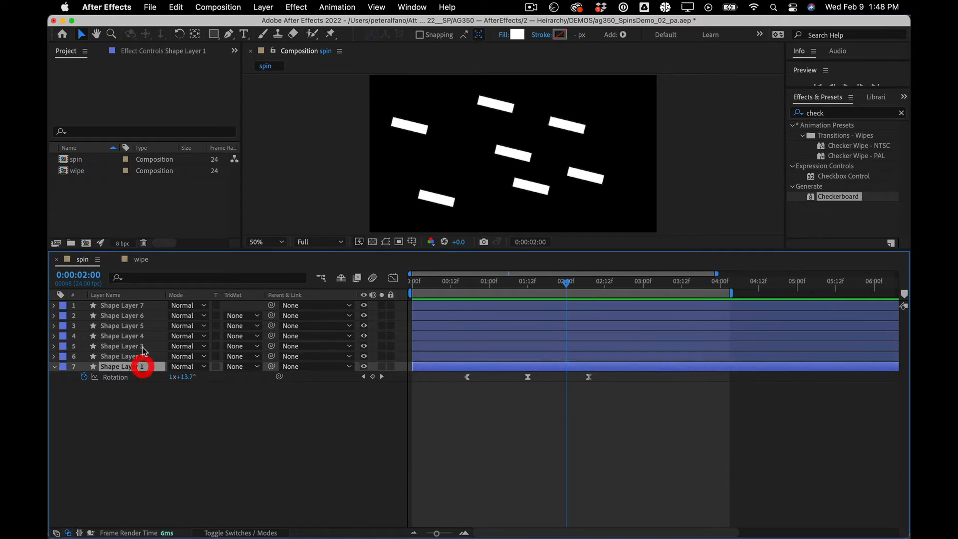
{"action": "left_click", "coordinate": [139, 305], "text": "shift"}
{"action": "key", "text": "shift+u"}
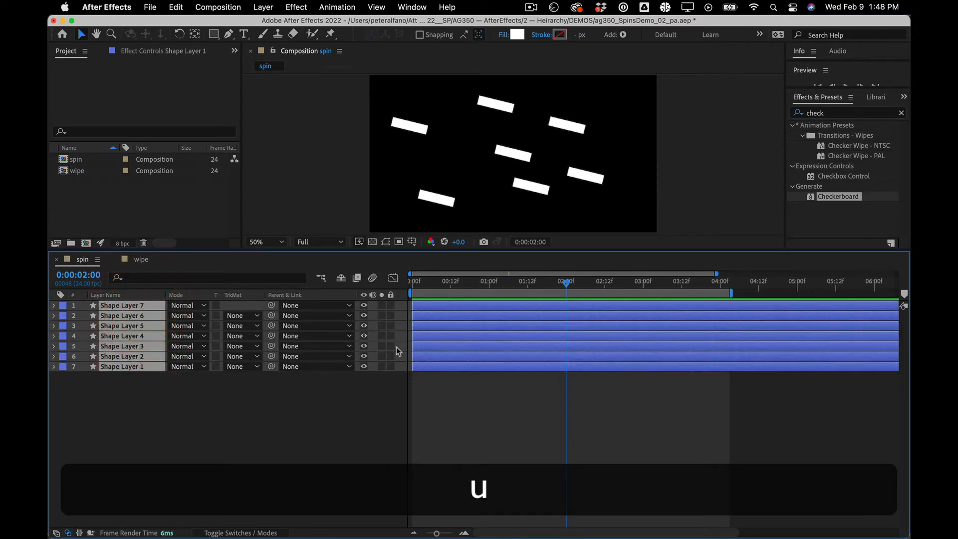
{"action": "key", "text": "u"}
{"action": "left_click", "coordinate": [629, 464]}
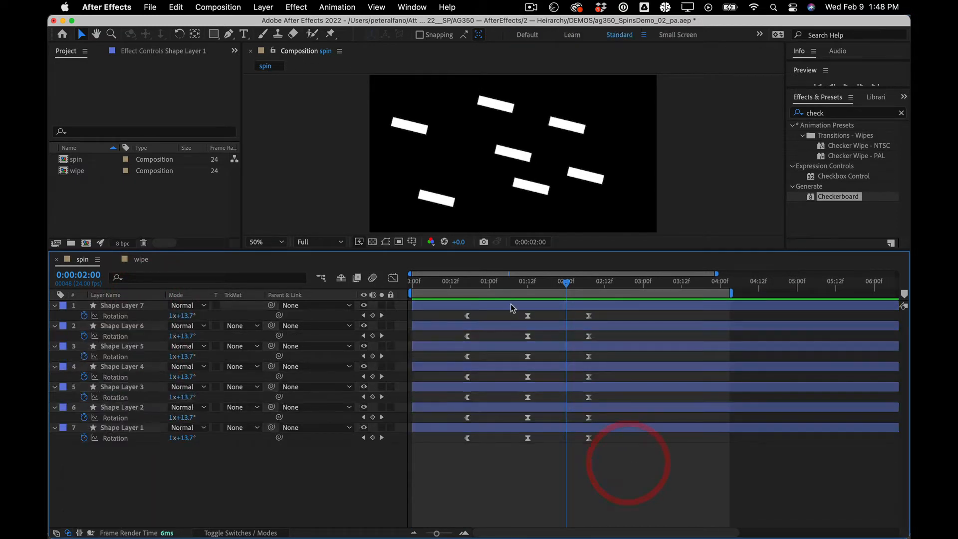
Step: Inspect Shape Layer 7's rotation curve in the Graph Editor at 0:00:01:12, then return the time to the start
{"action": "mouse_move", "coordinate": [527, 281]}
{"action": "left_mouse_down"}
{"action": "mouse_move", "coordinate": [460, 281]}
{"action": "mouse_move", "coordinate": [496, 278]}
{"action": "mouse_move", "coordinate": [463, 271]}
{"action": "mouse_move", "coordinate": [529, 265]}
{"action": "left_mouse_up"}
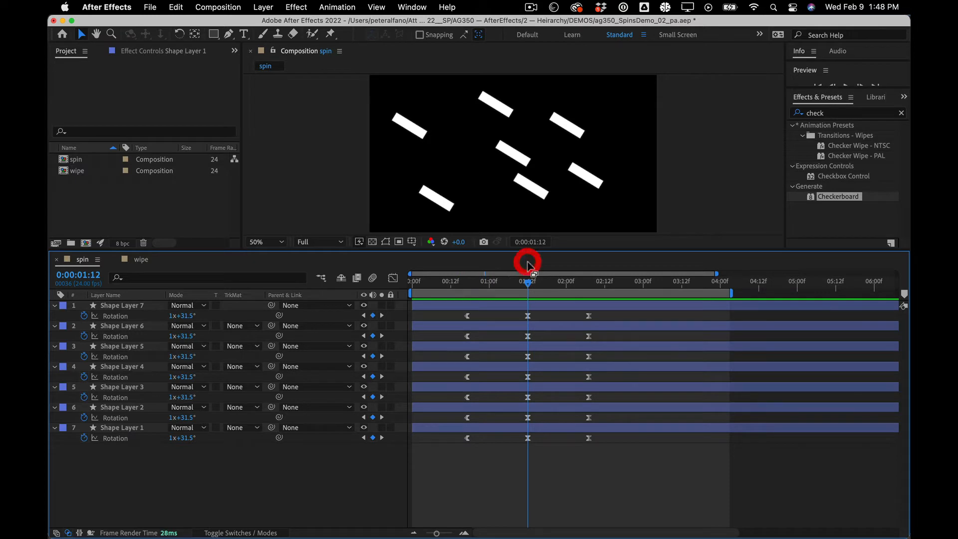
{"action": "left_click", "coordinate": [144, 306]}
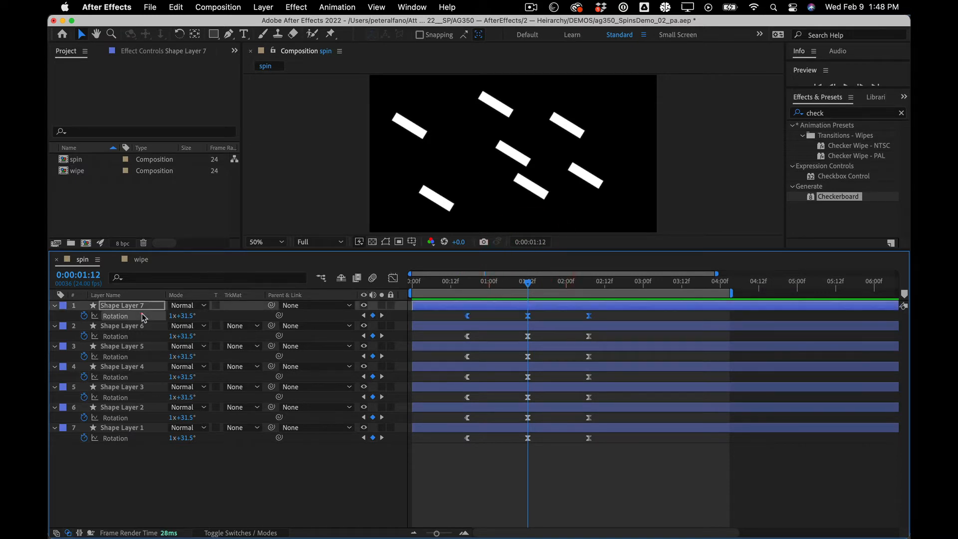
{"action": "left_click", "coordinate": [393, 278]}
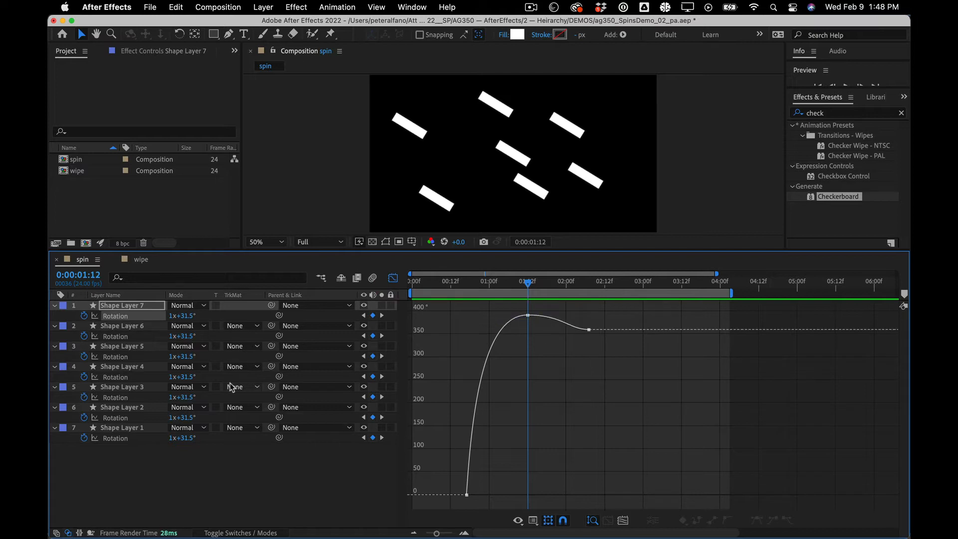
{"action": "left_click", "coordinate": [394, 277]}
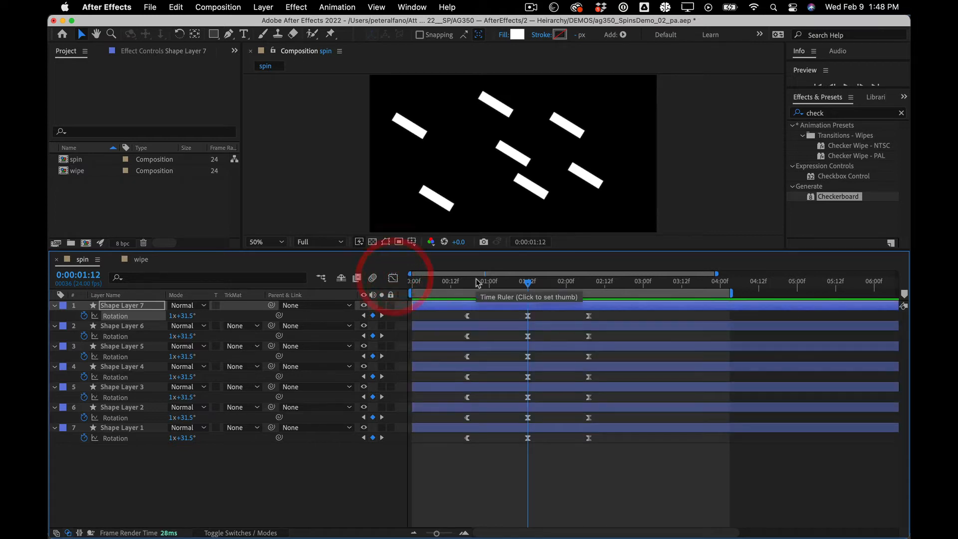
{"action": "left_click_drag", "start_coordinate": [527, 287], "coordinate": [411, 278]}
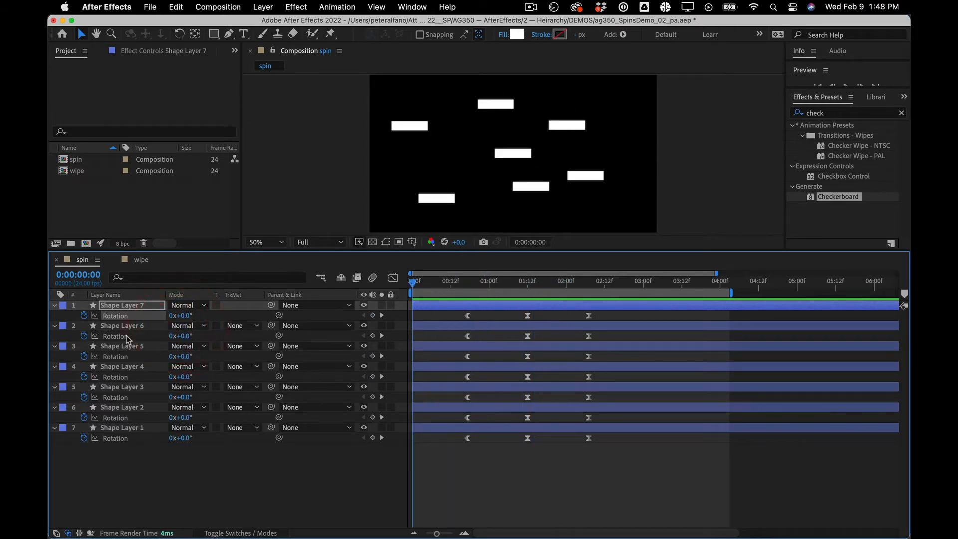
Step: Delete the six duplicates, Shape Layers 2 through 7, keeping only Shape Layer 1
{"action": "left_click", "coordinate": [139, 431]}
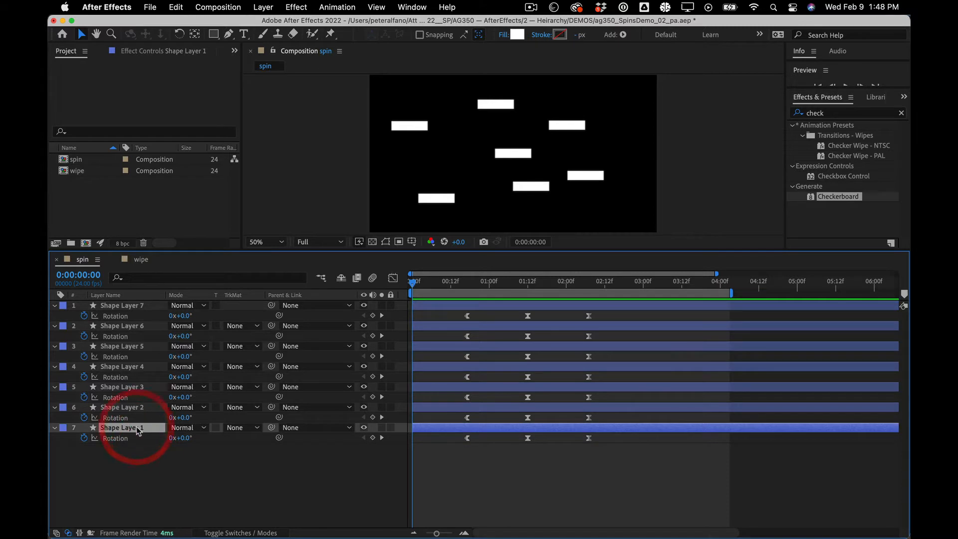
{"action": "left_click", "coordinate": [120, 407]}
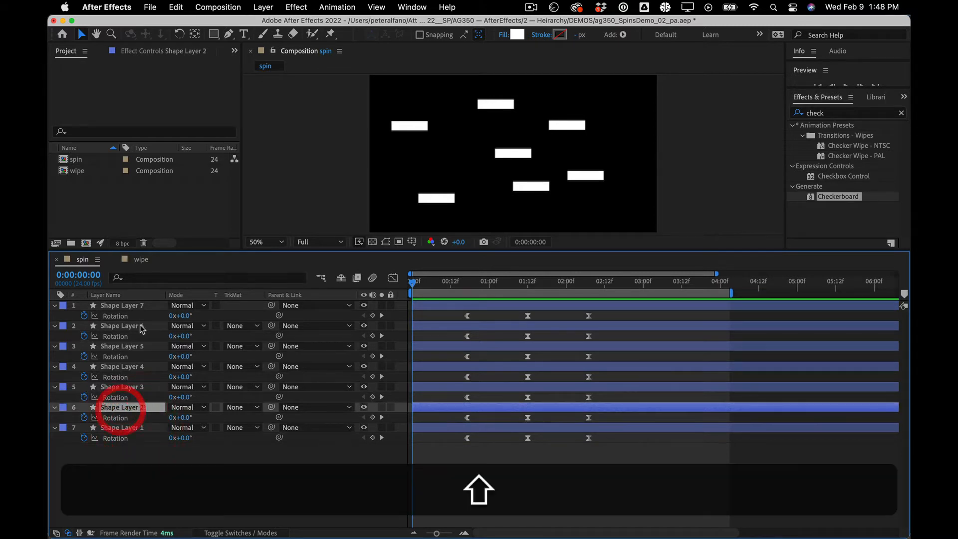
{"action": "left_click", "coordinate": [133, 305], "text": "shift"}
{"action": "key", "text": "shift+BackSpace"}
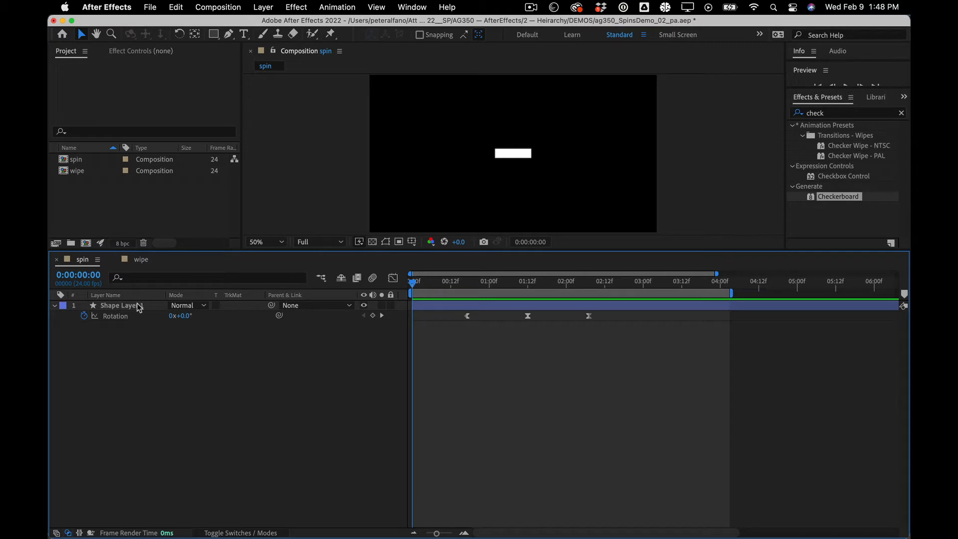
{"action": "left_click", "coordinate": [140, 308]}
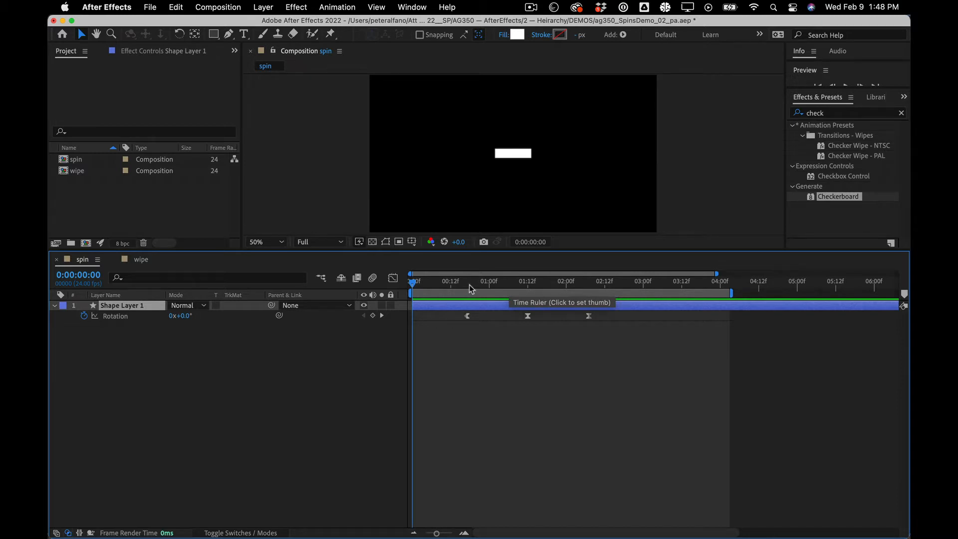
{"action": "left_click_drag", "start_coordinate": [470, 288], "coordinate": [386, 291]}
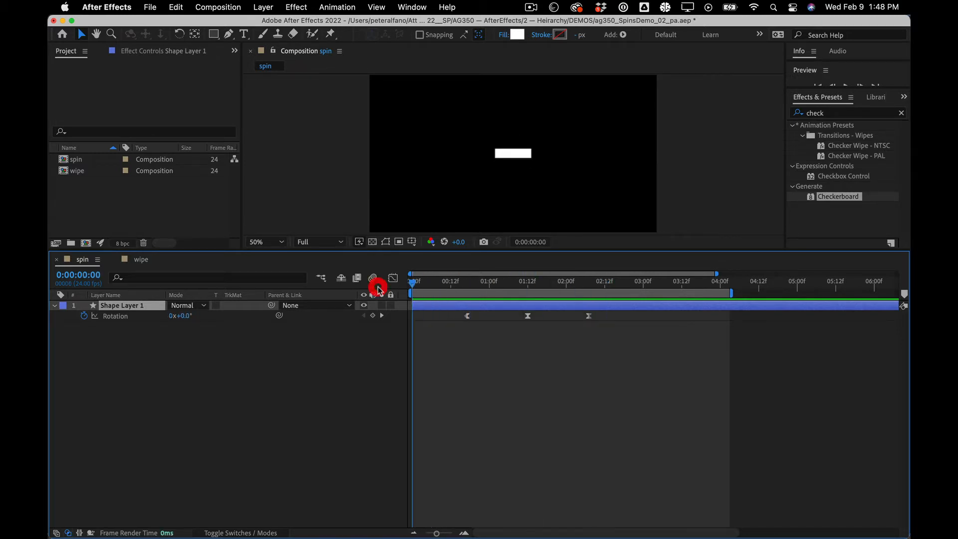
{"action": "left_click", "coordinate": [209, 358]}
Step: Pre-compose Shape Layer 1 into a new composition named spin_pre, moving all attributes into it
{"action": "left_click", "coordinate": [140, 308]}
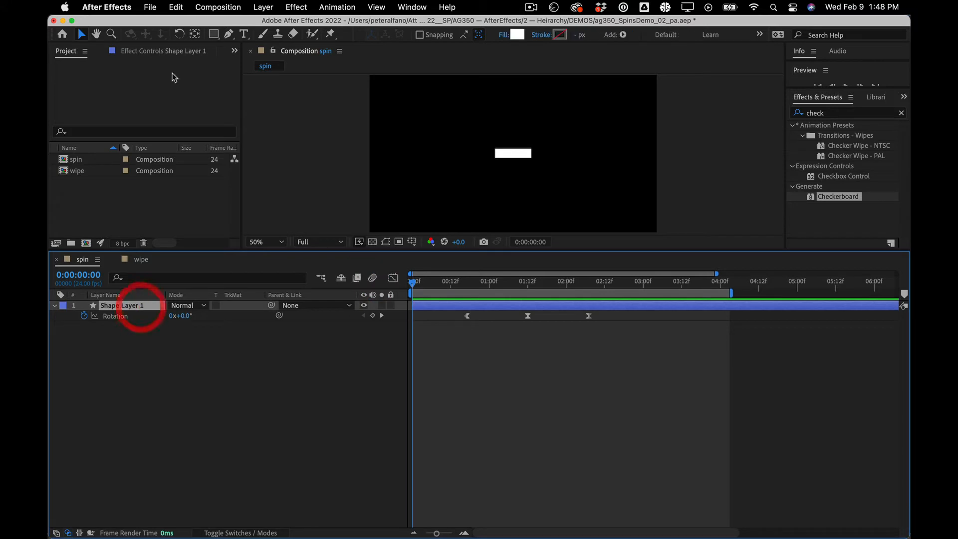
{"action": "left_click", "coordinate": [271, 6]}
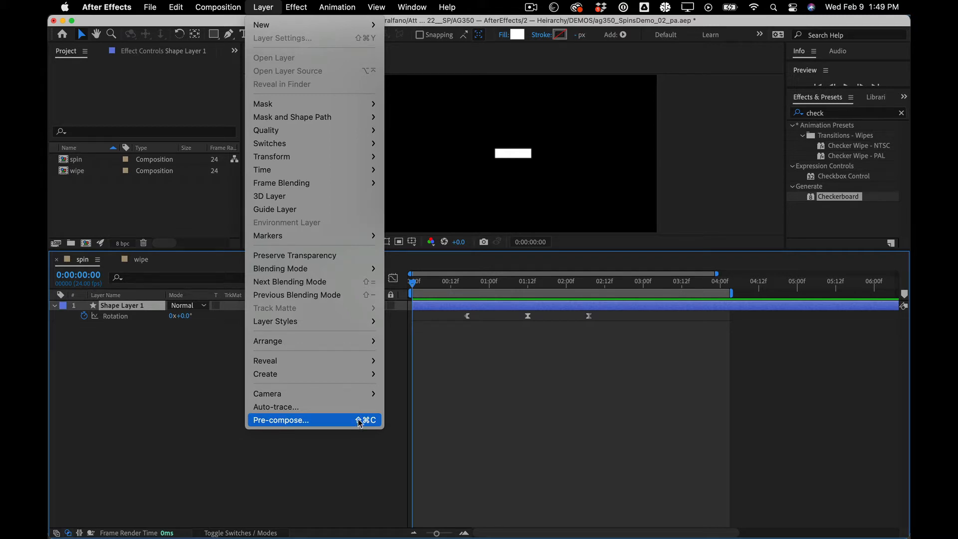
{"action": "left_click", "coordinate": [335, 460]}
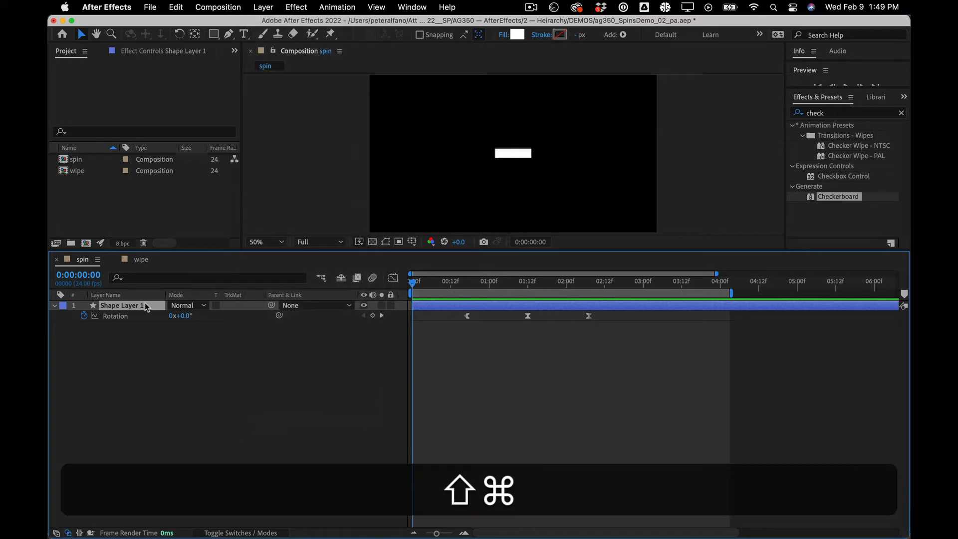
{"action": "key", "text": "shift+super+c"}
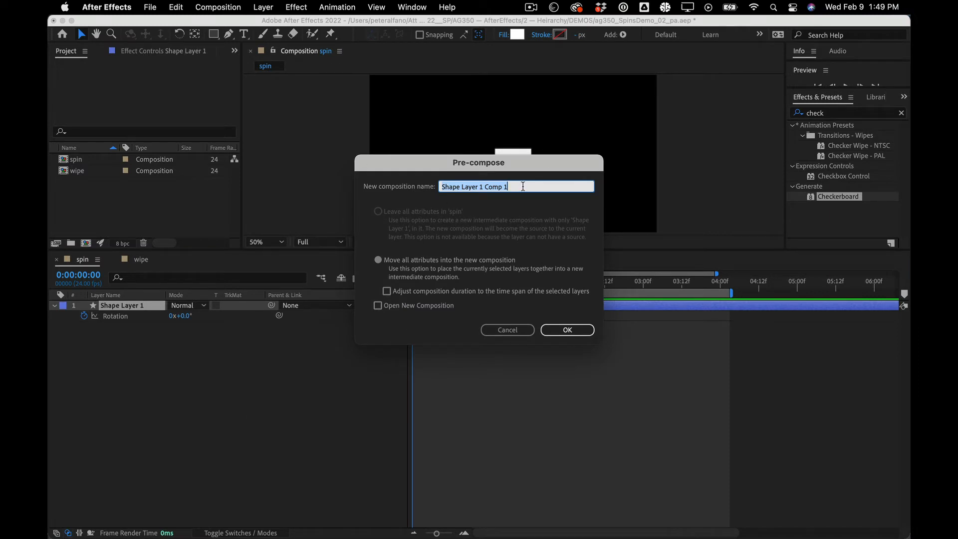
{"action": "left_click_drag", "start_coordinate": [523, 186], "coordinate": [378, 151]}
{"action": "type", "text": "sp"}
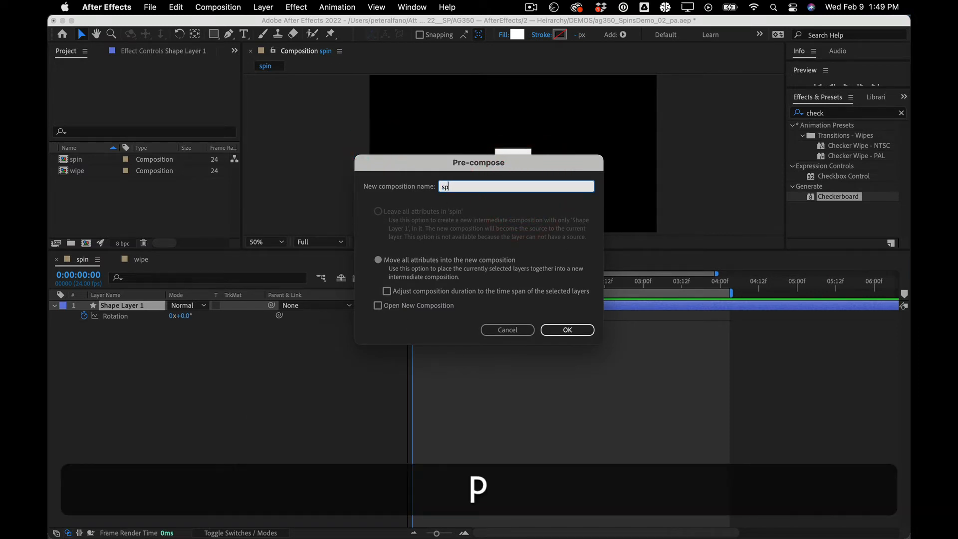
{"action": "key", "text": "BackSpace"}
{"action": "key", "text": "BackSpace"}
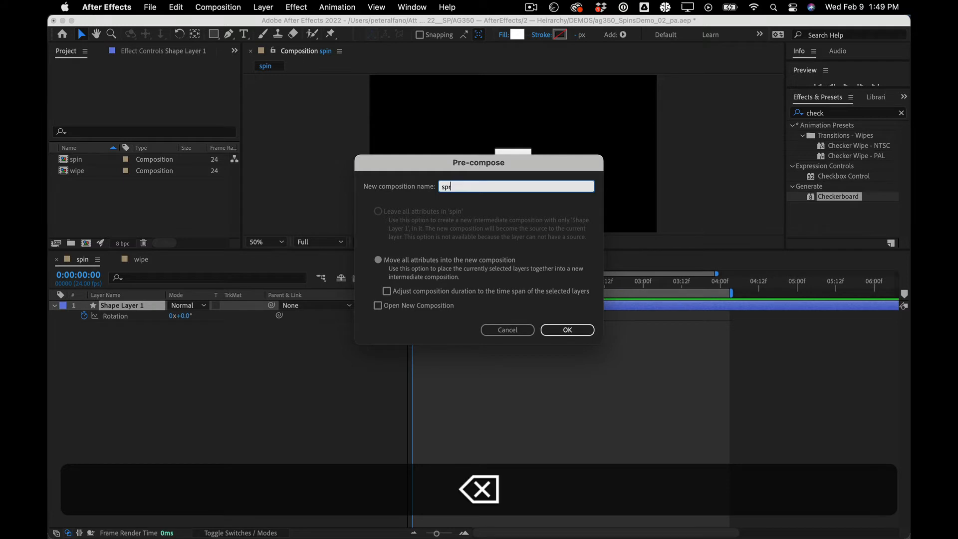
{"action": "type", "text": "in"}
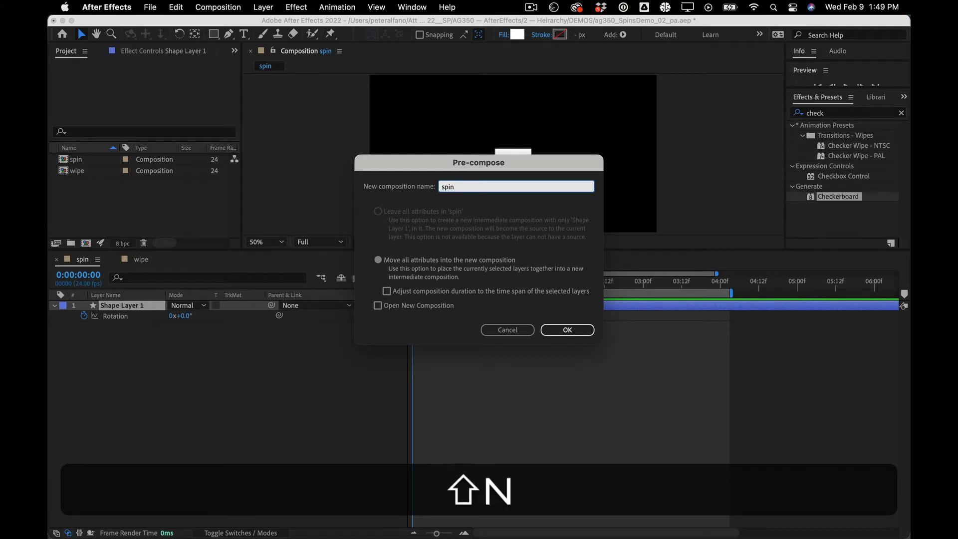
{"action": "type", "text": "_pre"}
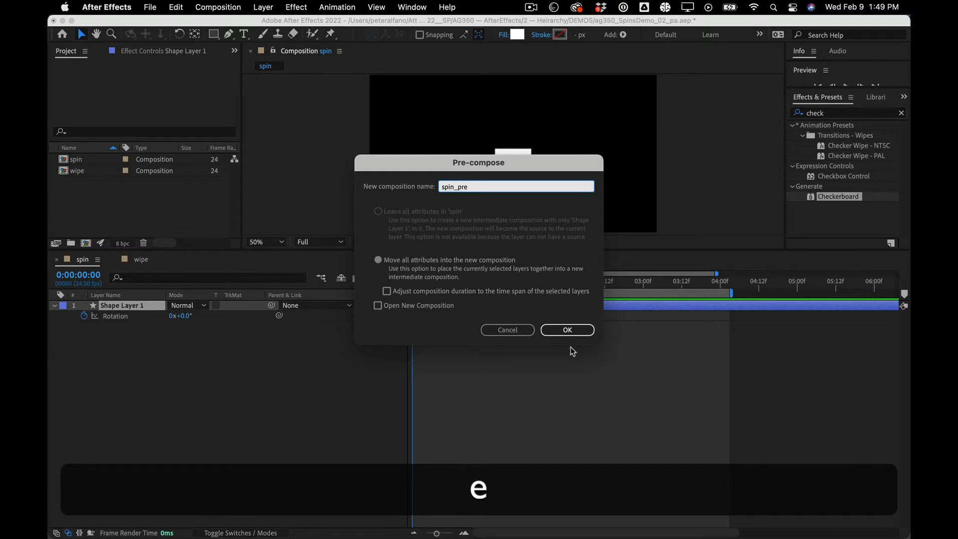
{"action": "left_click", "coordinate": [569, 329]}
Step: Preview the spin composition with the nested spin_pre layer
{"action": "left_click", "coordinate": [310, 359]}
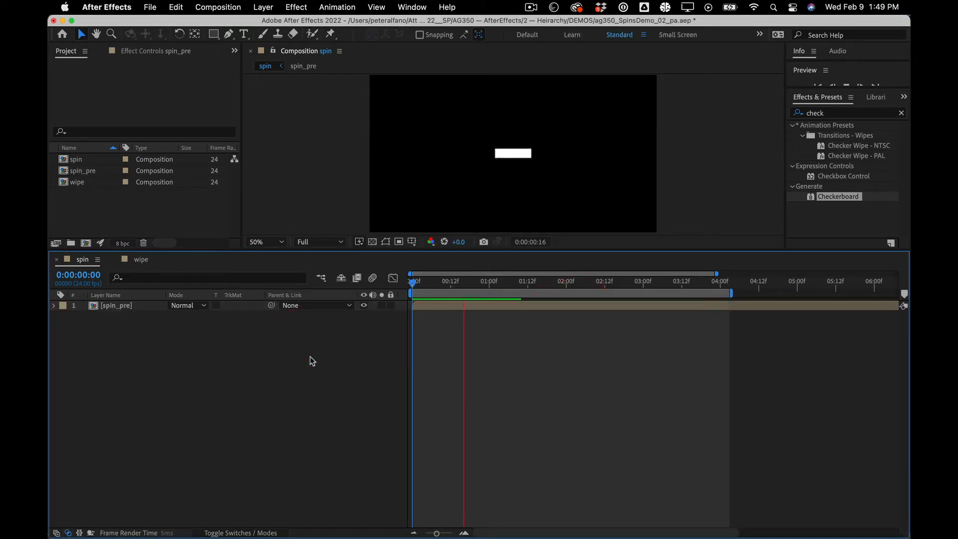
{"action": "key", "text": "space"}
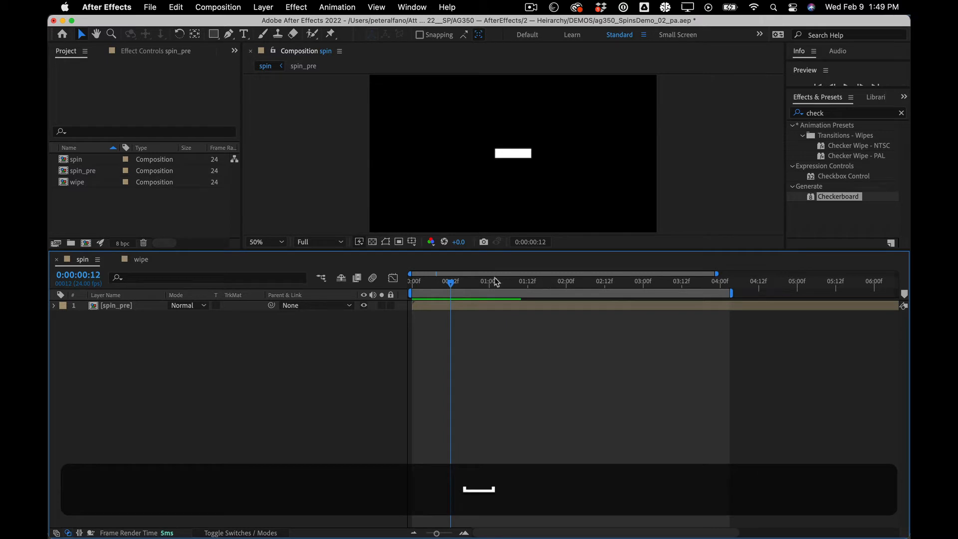
Step: Check the nested spin_pre layer for keyframes, then open the spin_pre composition and scrub its rotation back to the start
{"action": "left_click_drag", "start_coordinate": [494, 280], "coordinate": [468, 256]}
{"action": "left_click", "coordinate": [118, 306]}
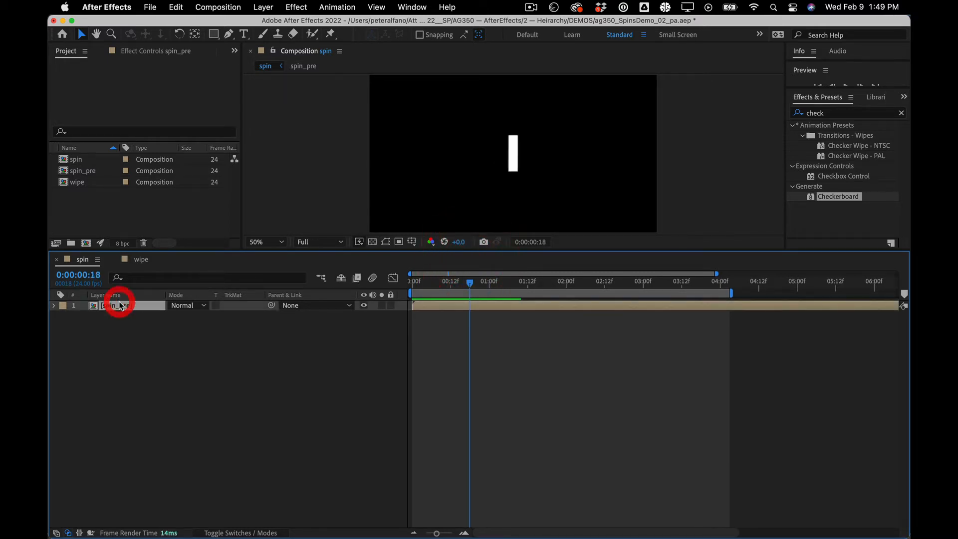
{"action": "key", "text": "u"}
{"action": "left_click", "coordinate": [116, 319]}
{"action": "double_click", "coordinate": [116, 306]}
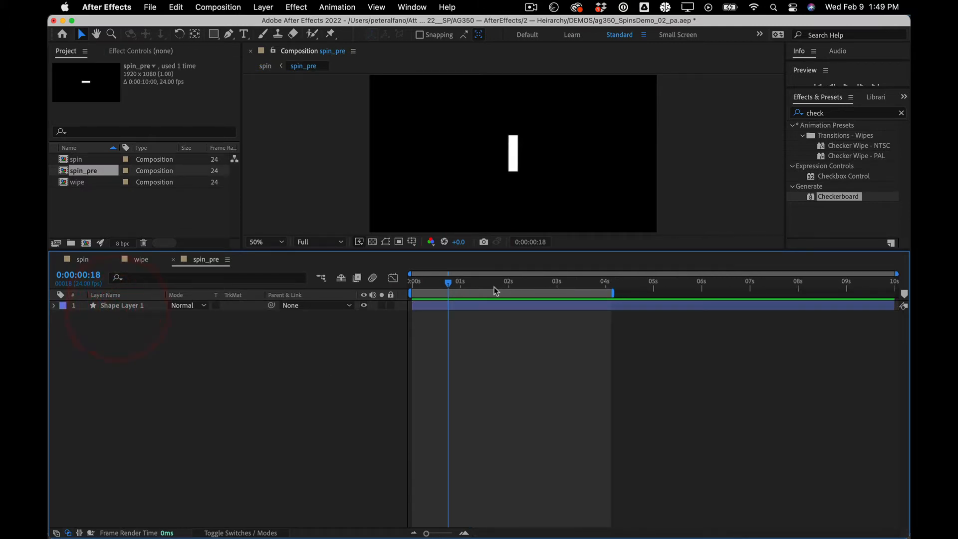
{"action": "left_click_drag", "start_coordinate": [455, 289], "coordinate": [374, 282]}
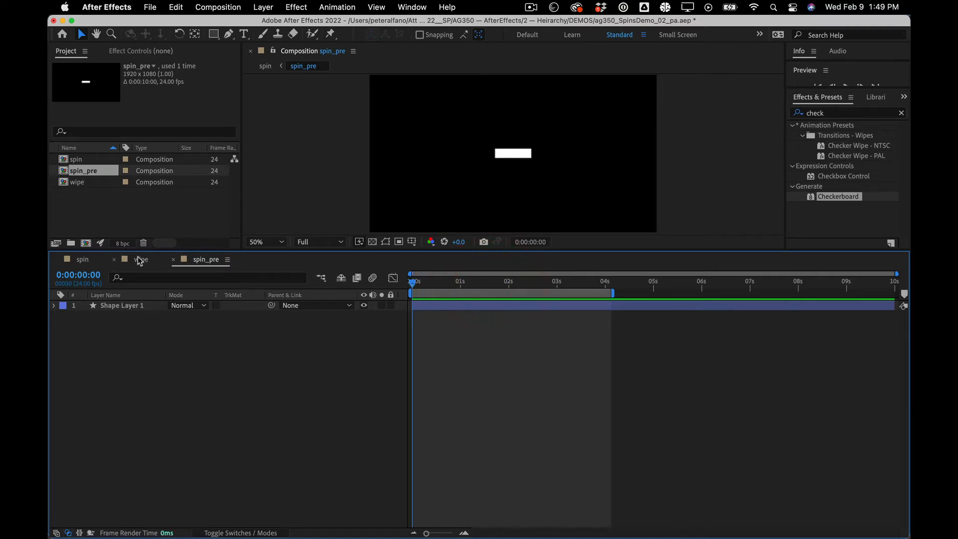
Step: Return to the spin composition and duplicate the spin_pre layer four times
{"action": "left_click", "coordinate": [78, 260]}
{"action": "left_click", "coordinate": [142, 343]}
{"action": "left_click", "coordinate": [127, 306]}
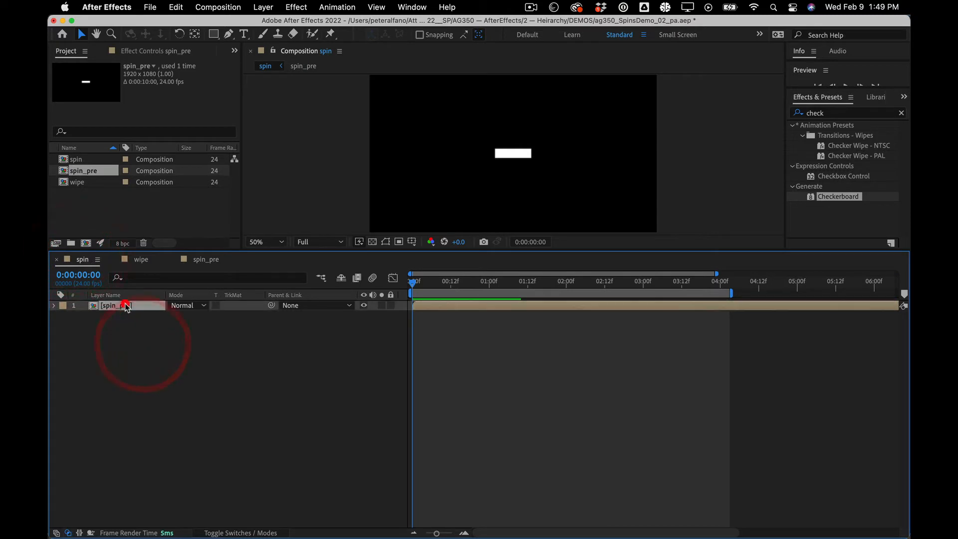
{"action": "key", "text": "super+d"}
{"action": "key", "text": "super+d"}
{"action": "key", "text": "super+d"}
{"action": "key", "text": "super+d"}
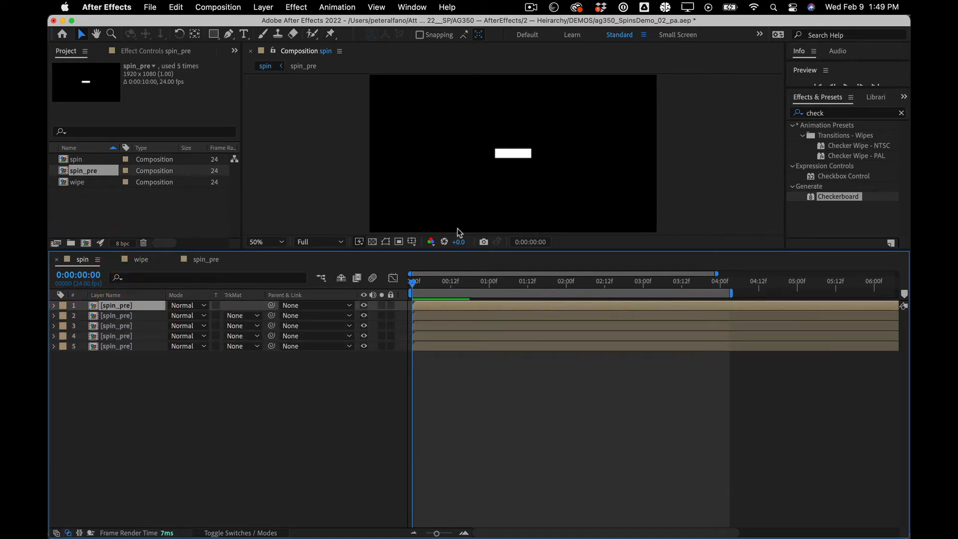
Step: Show the grid, turn on Snap to Grid and place the first spin_pre copy near the frame's left edge
{"action": "key", "text": "super+apostrophe"}
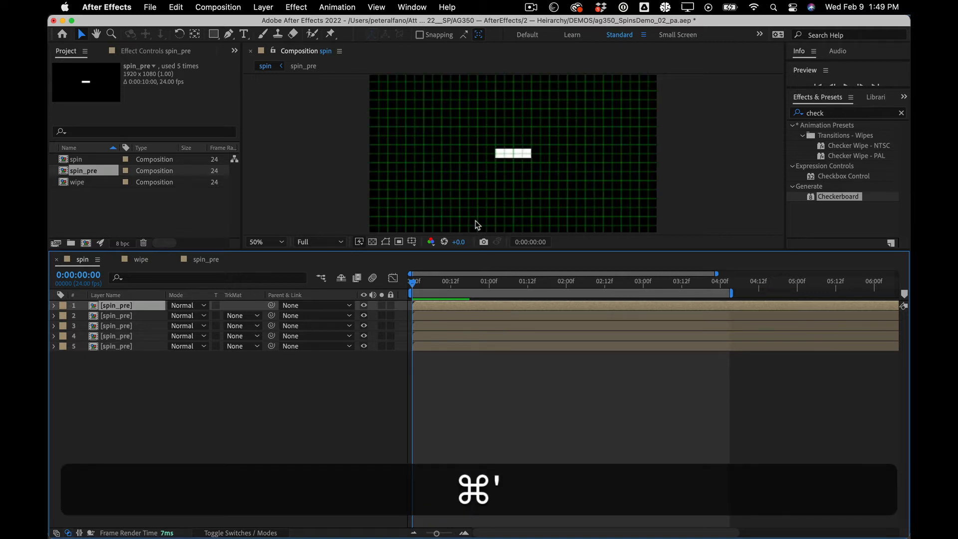
{"action": "left_click_drag", "start_coordinate": [514, 157], "coordinate": [411, 158]}
{"action": "left_click", "coordinate": [376, 7]}
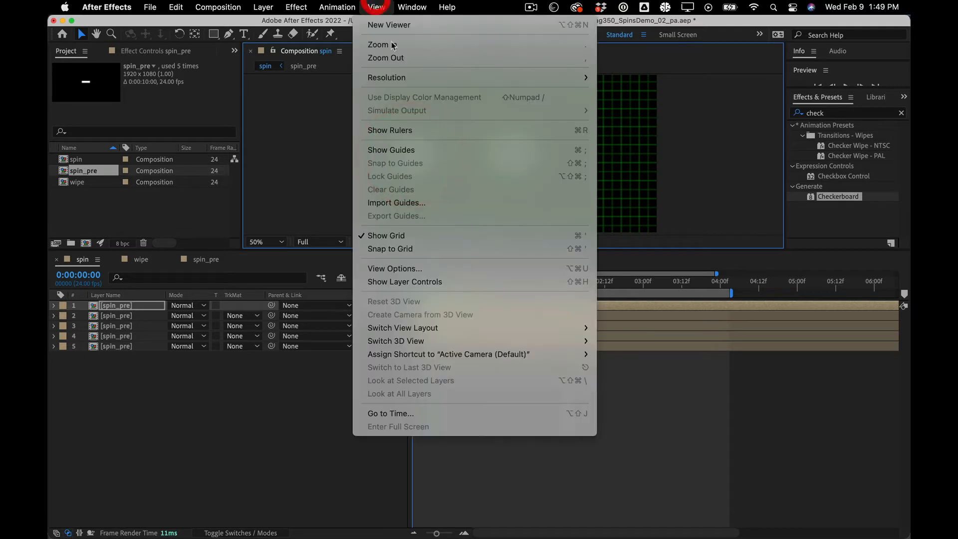
{"action": "left_click", "coordinate": [456, 248]}
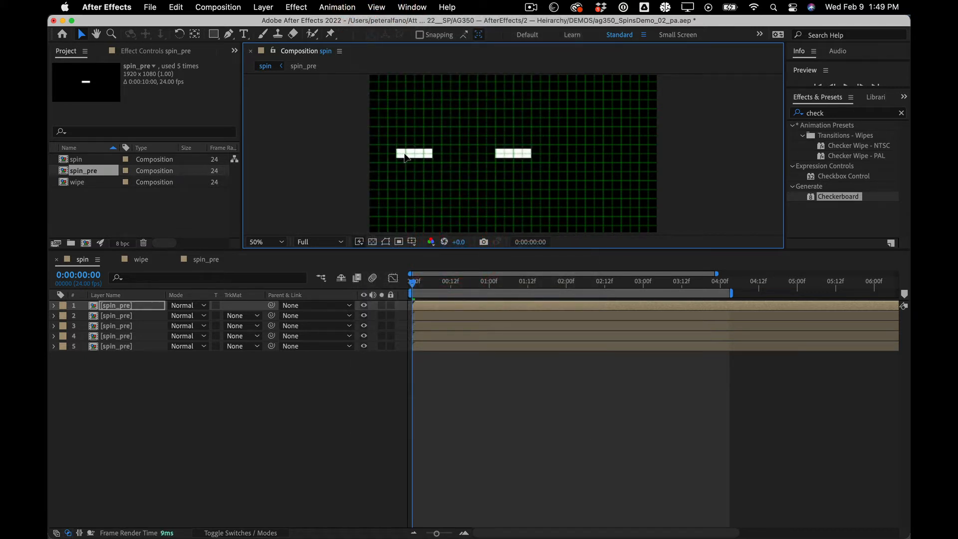
{"action": "left_click", "coordinate": [406, 155]}
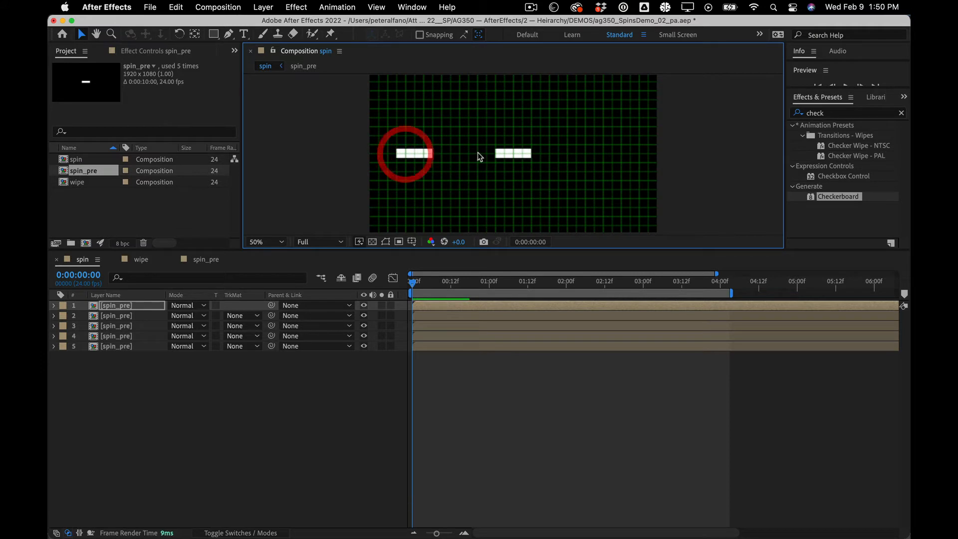
Step: Line up spin_pre layers 2 and 3 end to end beside the first copy, snapped to the grid
{"action": "left_click", "coordinate": [469, 313]}
{"action": "left_click_drag", "start_coordinate": [515, 156], "coordinate": [472, 160]}
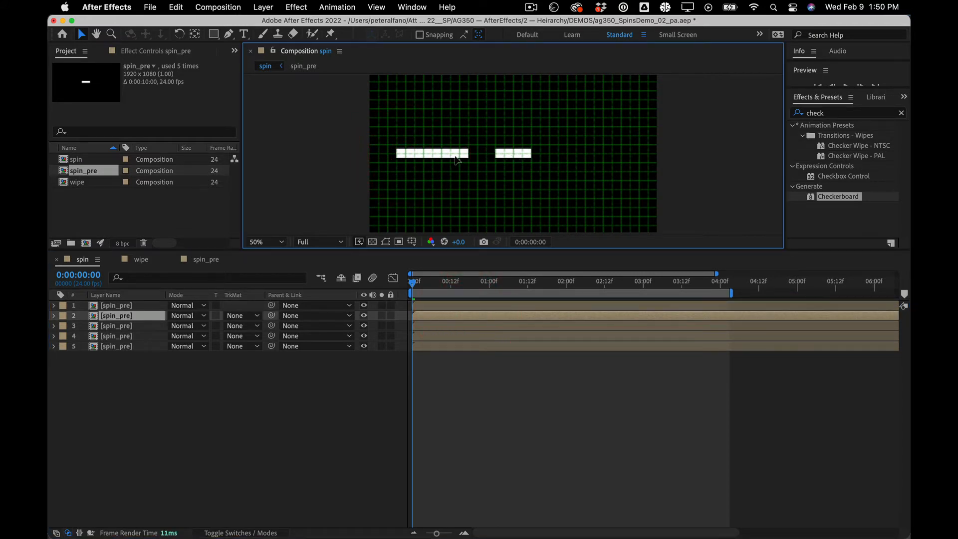
{"action": "left_click", "coordinate": [455, 157]}
{"action": "left_click", "coordinate": [469, 325]}
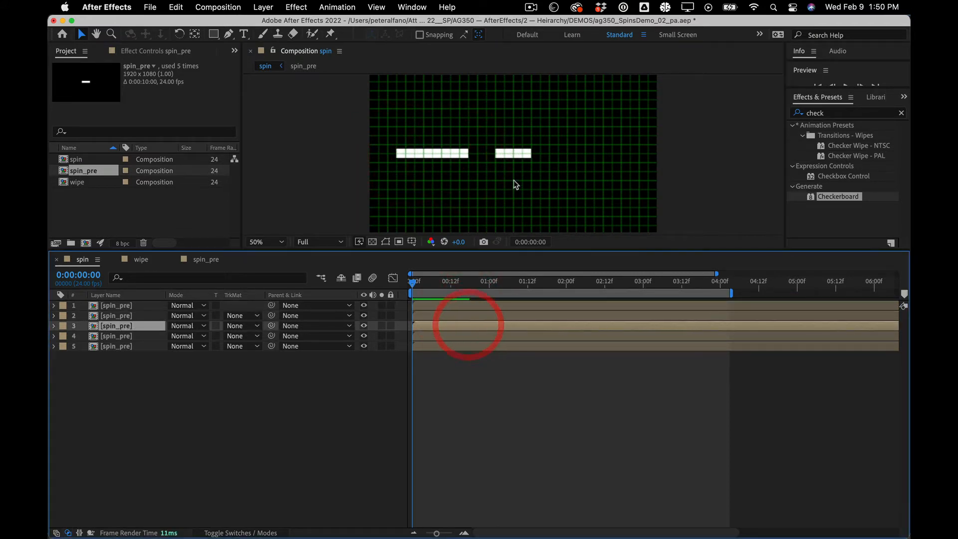
{"action": "left_click_drag", "start_coordinate": [513, 154], "coordinate": [500, 155]}
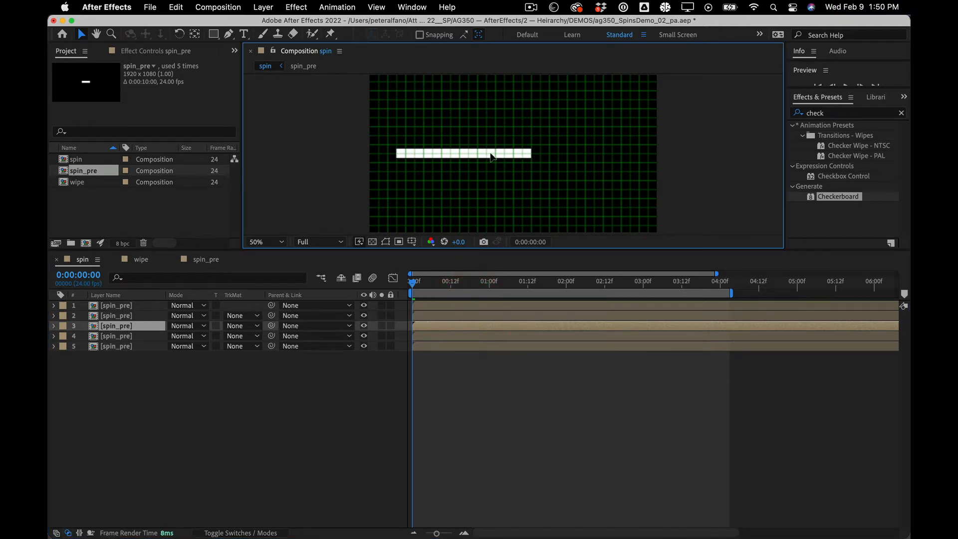
{"action": "left_click", "coordinate": [492, 155]}
Step: Extend the row by placing spin_pre layers 4 and 5 end to end after the third copy
{"action": "left_click", "coordinate": [478, 336]}
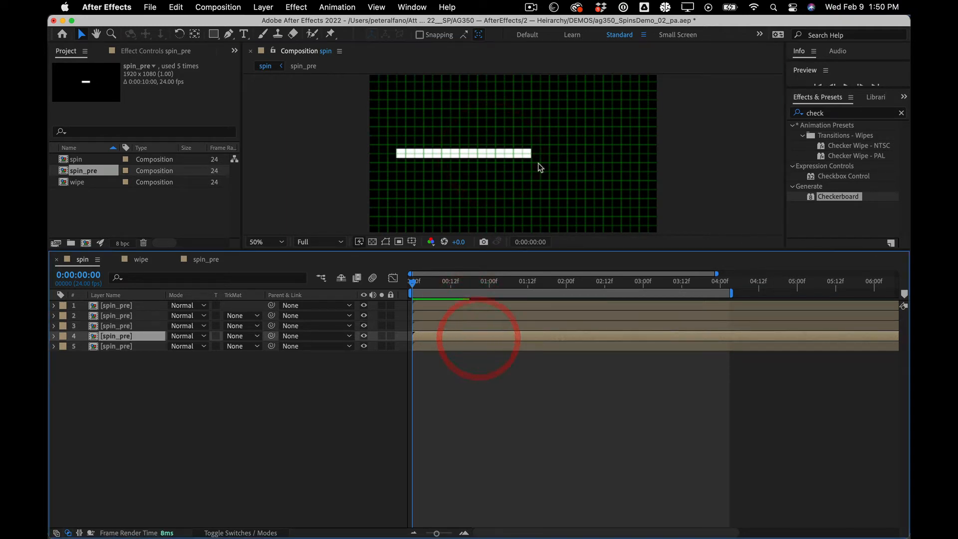
{"action": "left_click", "coordinate": [522, 155]}
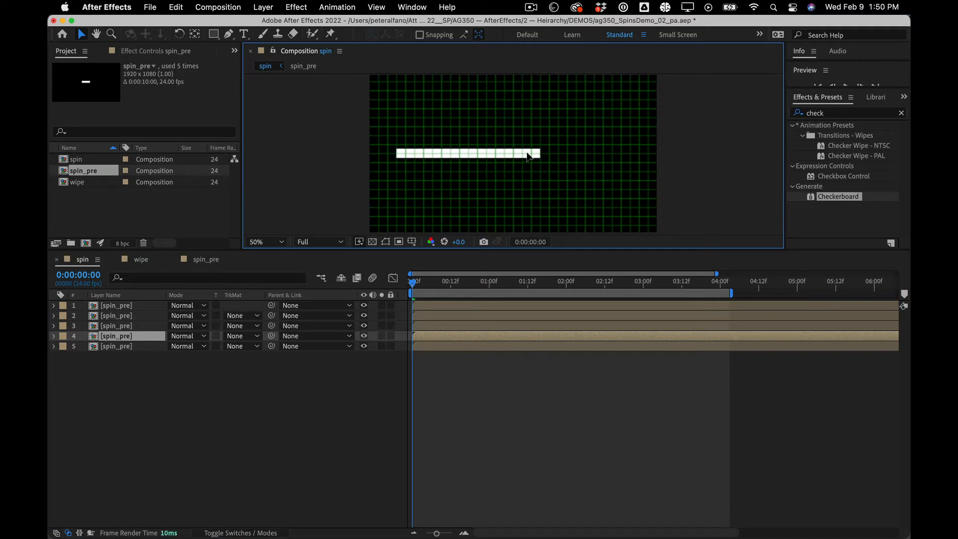
{"action": "left_click", "coordinate": [529, 156]}
{"action": "left_click", "coordinate": [466, 346]}
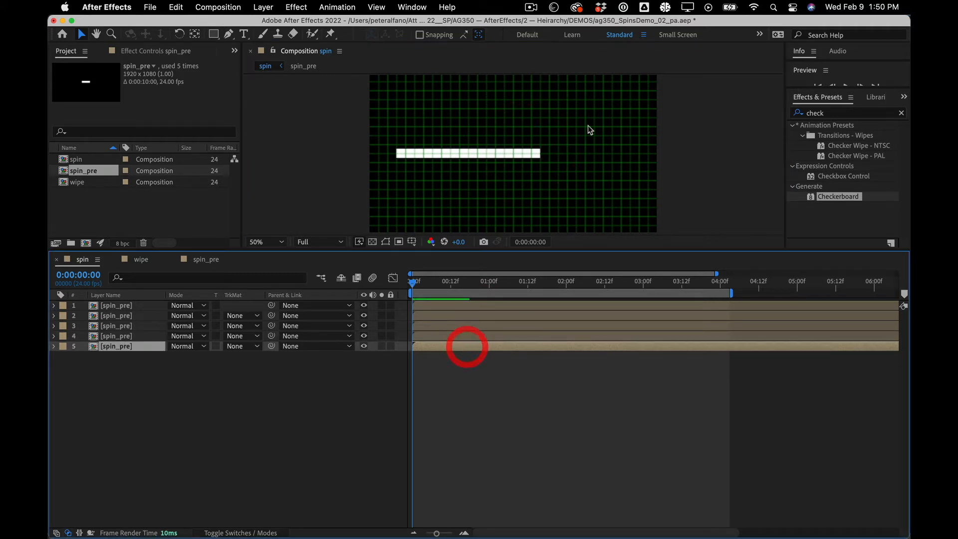
{"action": "left_click_drag", "start_coordinate": [532, 159], "coordinate": [579, 153]}
Step: Preview the row of five spinning copies from the start of the spin composition
{"action": "mouse_move", "coordinate": [413, 282]}
{"action": "left_mouse_down"}
{"action": "mouse_move", "coordinate": [515, 265]}
{"action": "mouse_move", "coordinate": [399, 274]}
{"action": "left_mouse_up"}
{"action": "key", "text": "space"}
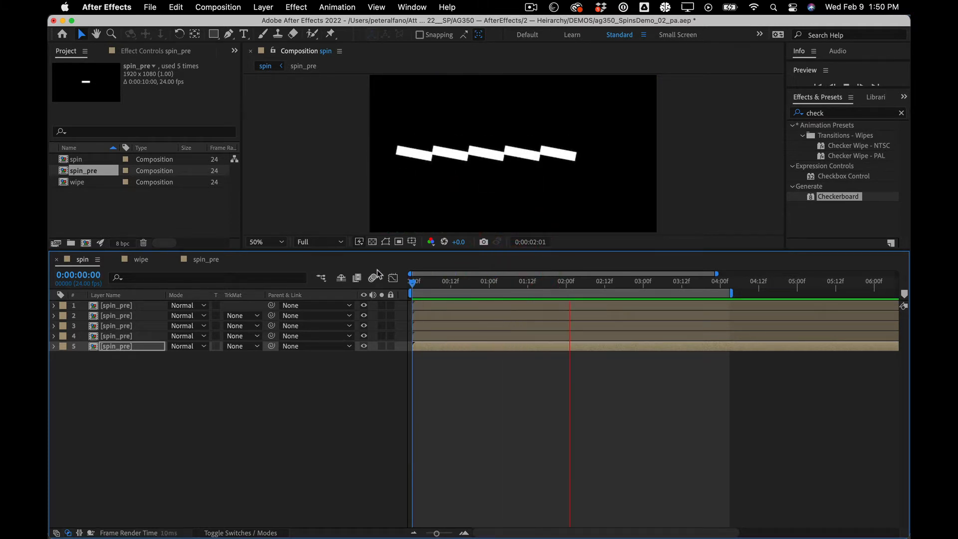
{"action": "key", "text": "space"}
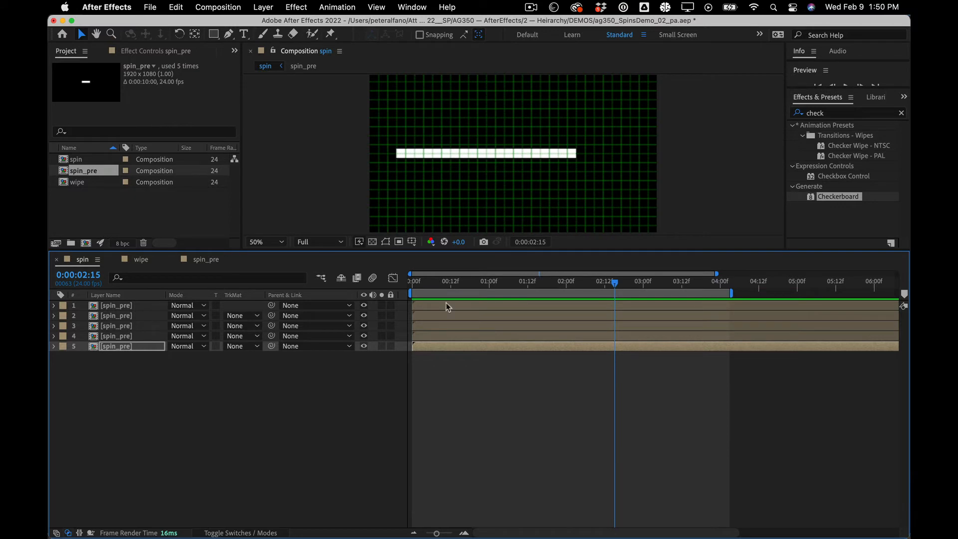
Step: Deselect the layers, hide the grid and make the composition viewer taller
{"action": "left_click", "coordinate": [296, 444]}
{"action": "key", "text": "super+apostrophe"}
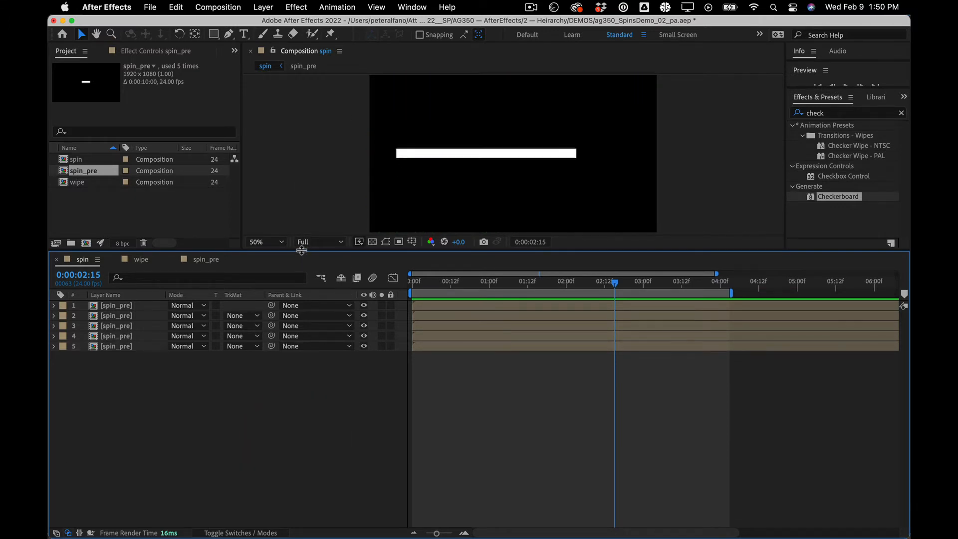
{"action": "left_click_drag", "start_coordinate": [301, 251], "coordinate": [299, 290]}
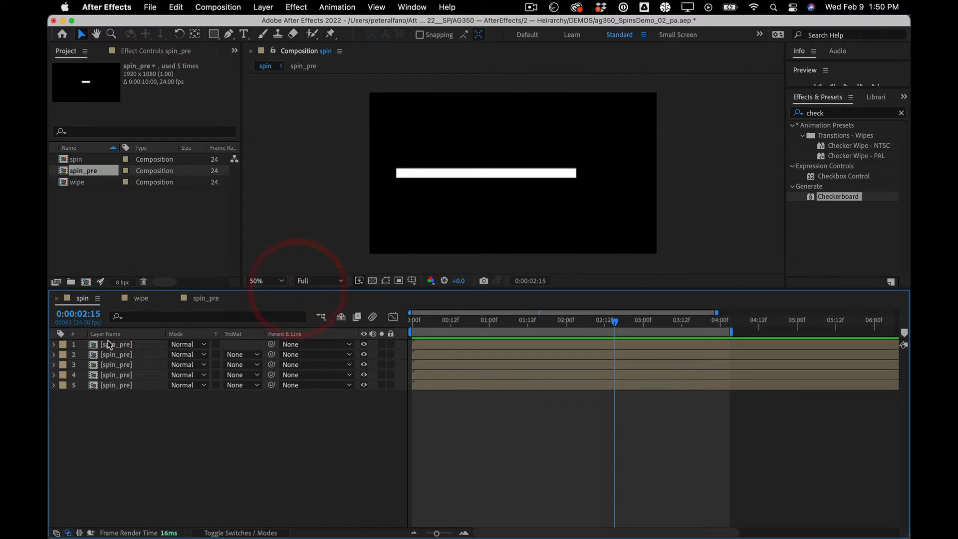
Step: In spin_pre, reveal Shape Layer 1's rotation keyframes and move the last one to between 3 and 4 seconds
{"action": "left_click", "coordinate": [205, 299]}
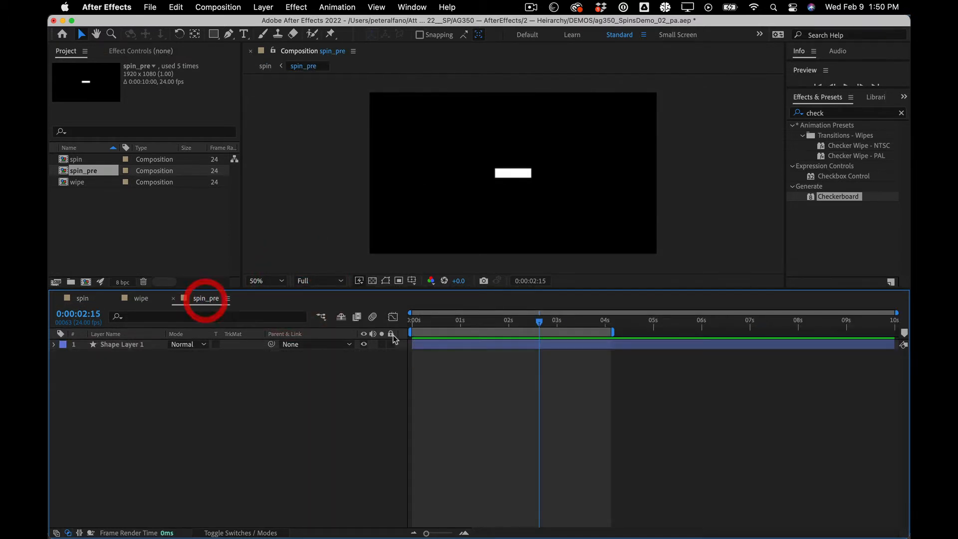
{"action": "left_click", "coordinate": [436, 343]}
{"action": "key", "text": "u"}
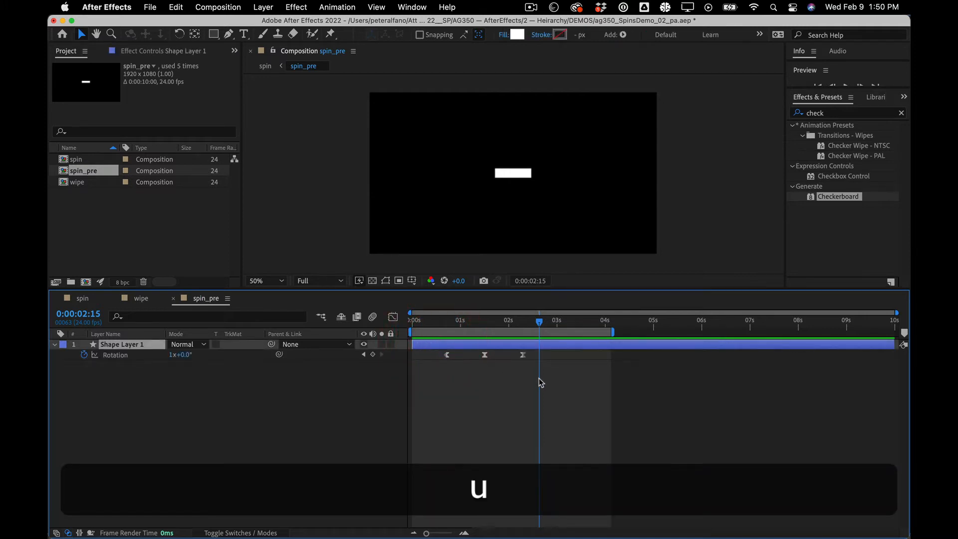
{"action": "left_click_drag", "start_coordinate": [522, 355], "coordinate": [576, 355]}
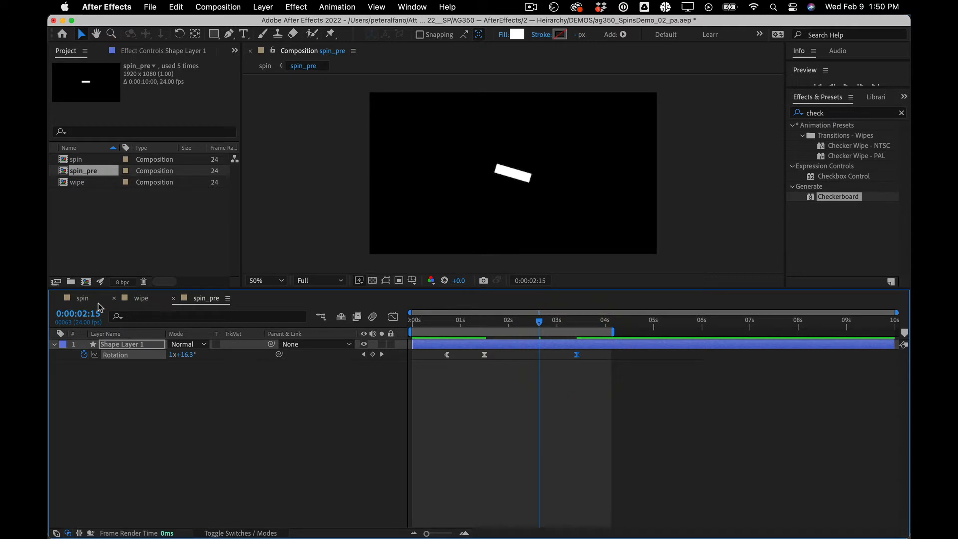
Step: Preview the spin composition from the start to see the retimed rotation on all five copies
{"action": "left_click", "coordinate": [82, 299]}
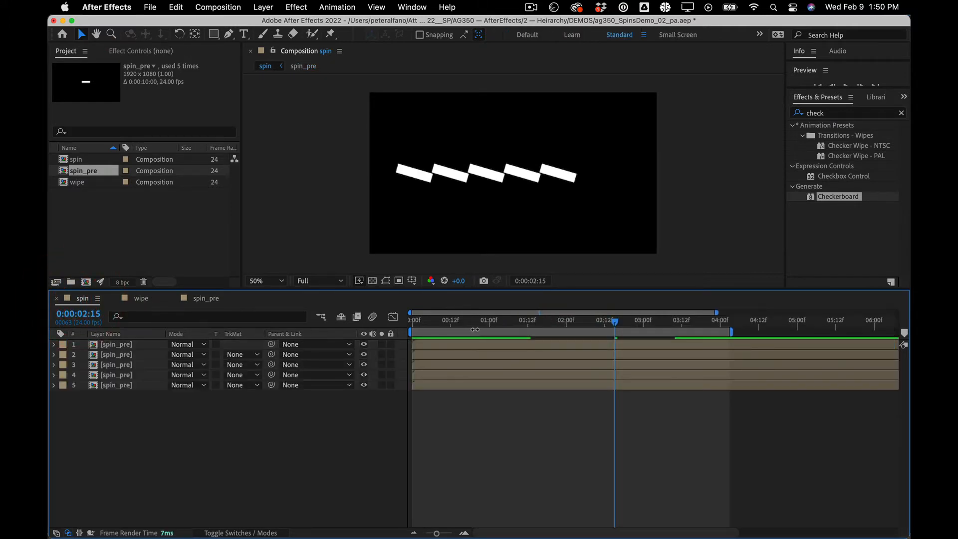
{"action": "key", "text": "space"}
{"action": "left_click", "coordinate": [345, 319]}
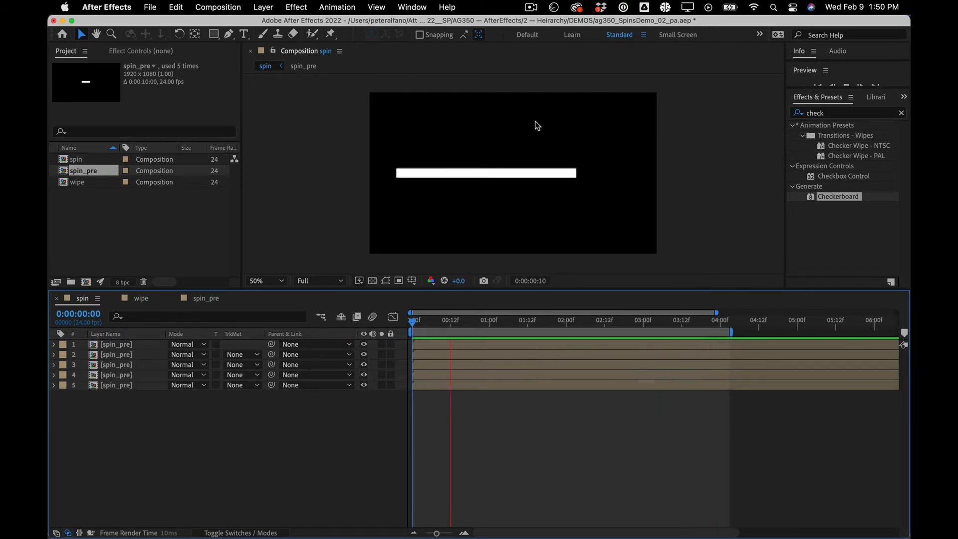
{"action": "key", "text": "space"}
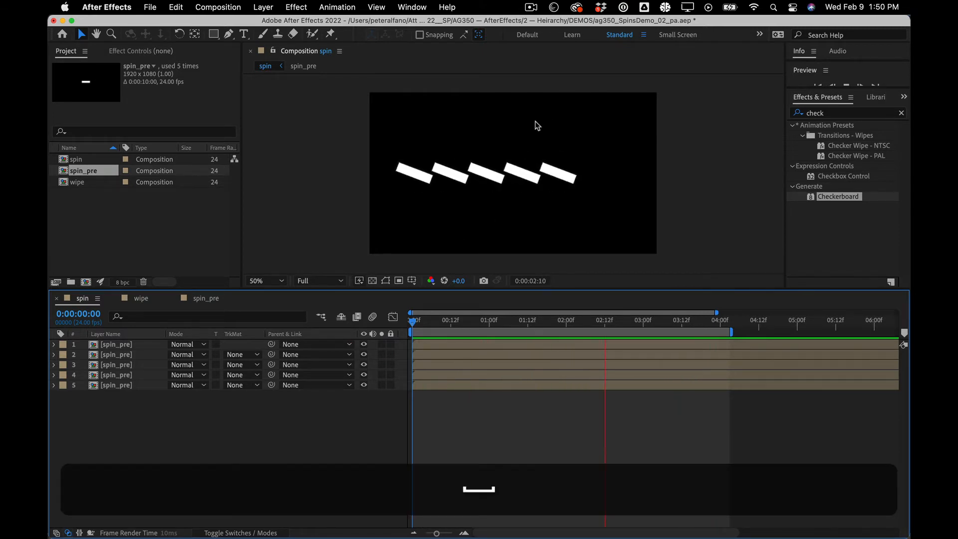
Step: Create a second composition viewer, lock the original on spin and set the new one to show spin_pre
{"action": "left_click", "coordinate": [327, 177]}
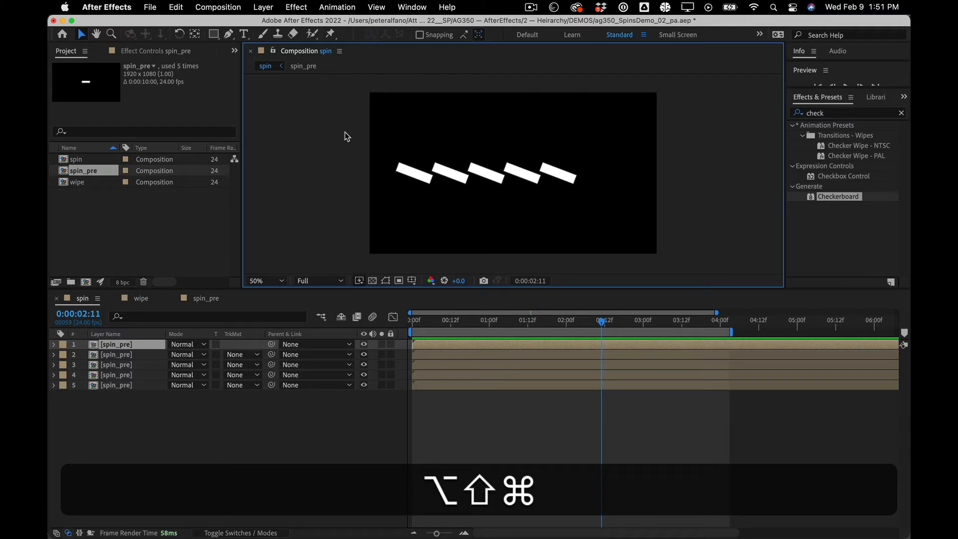
{"action": "key", "text": "alt+shift+super+n"}
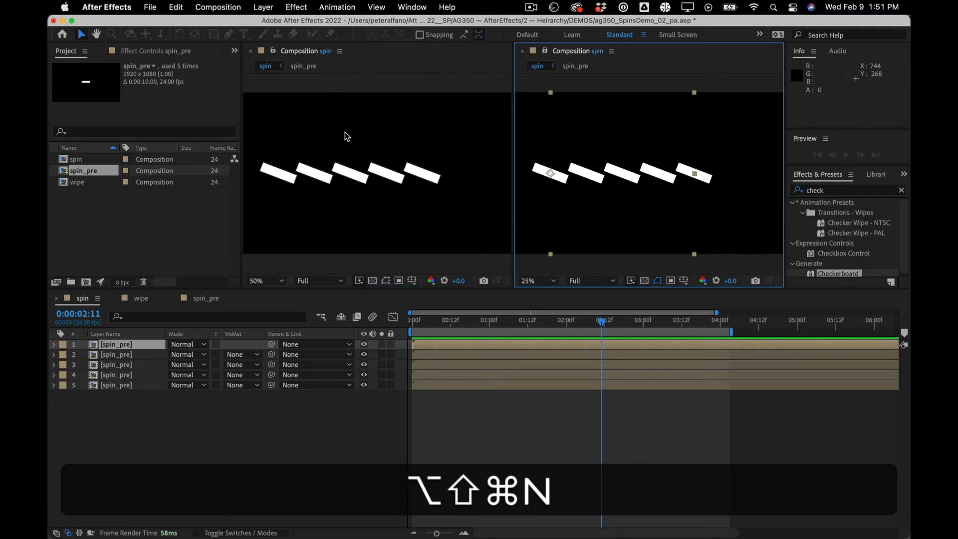
{"action": "left_click", "coordinate": [273, 52]}
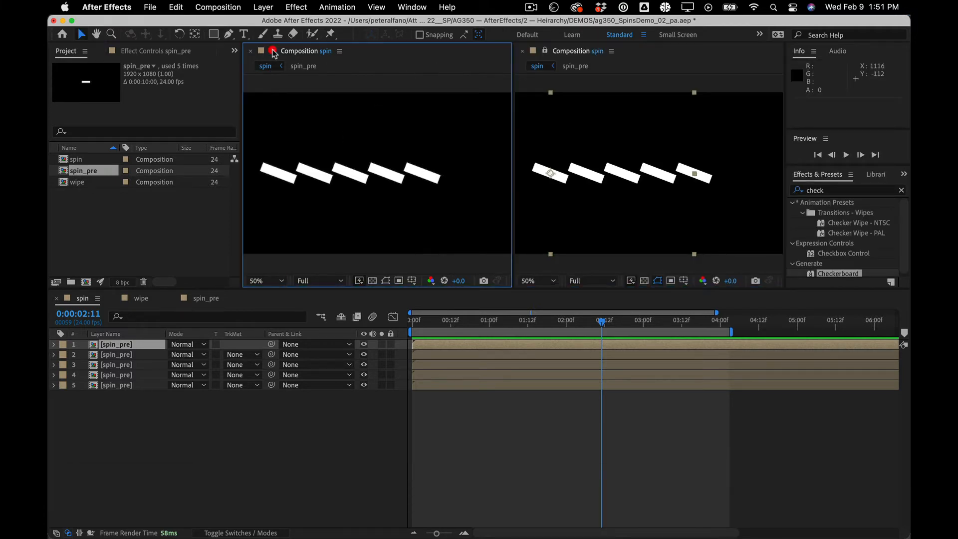
{"action": "left_click", "coordinate": [600, 53]}
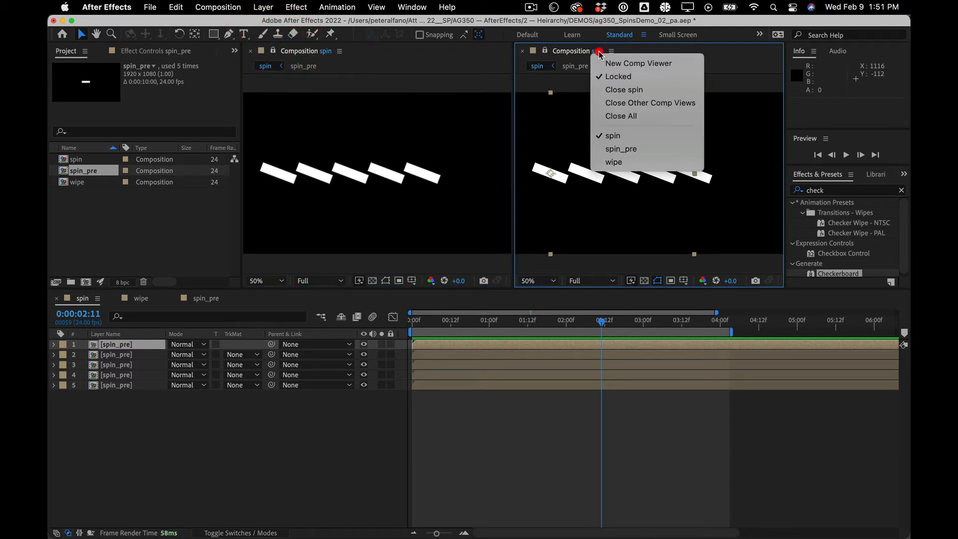
{"action": "left_click", "coordinate": [630, 148]}
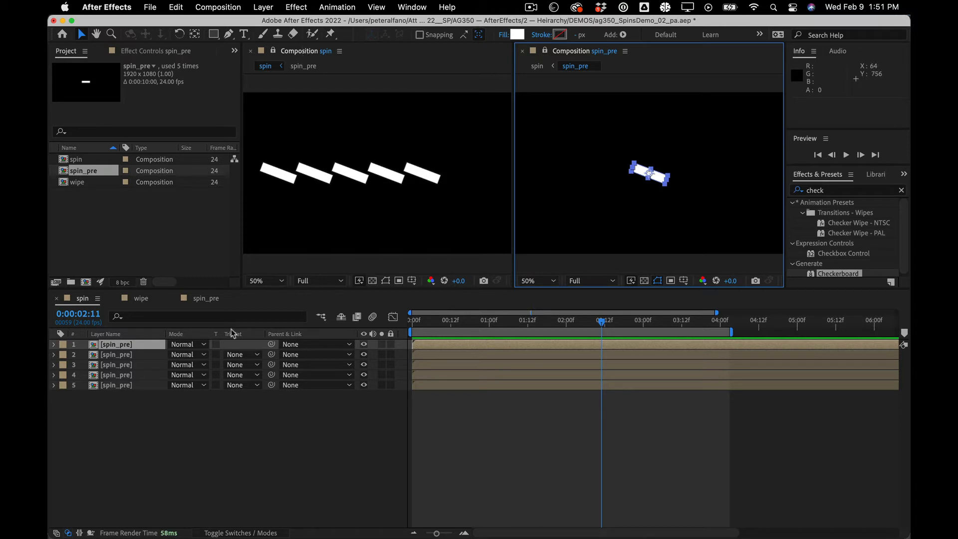
Step: In the spin_pre timeline, move Shape Layer 1's last rotation keyframe to 0:00:02:06
{"action": "left_click", "coordinate": [204, 298]}
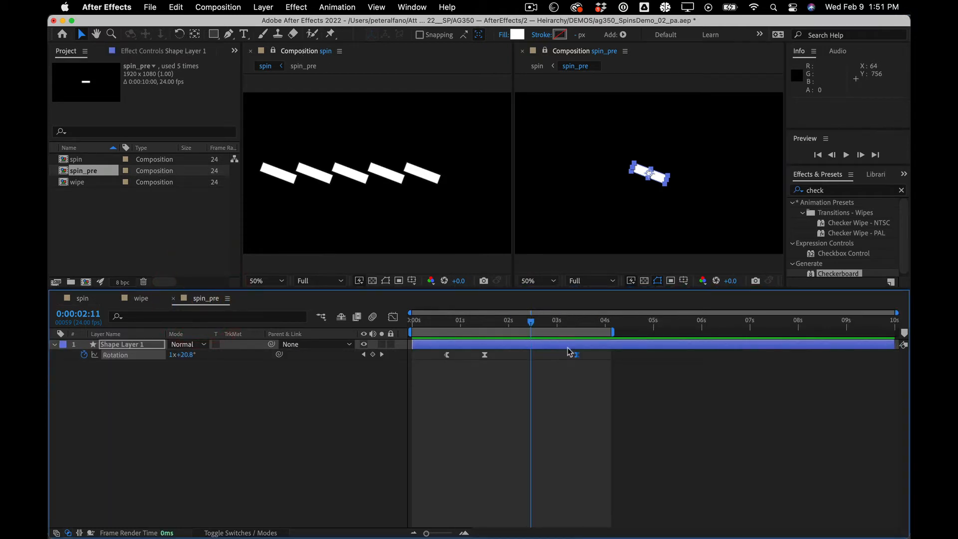
{"action": "left_click_drag", "start_coordinate": [574, 352], "coordinate": [523, 357]}
{"action": "left_click", "coordinate": [520, 357]}
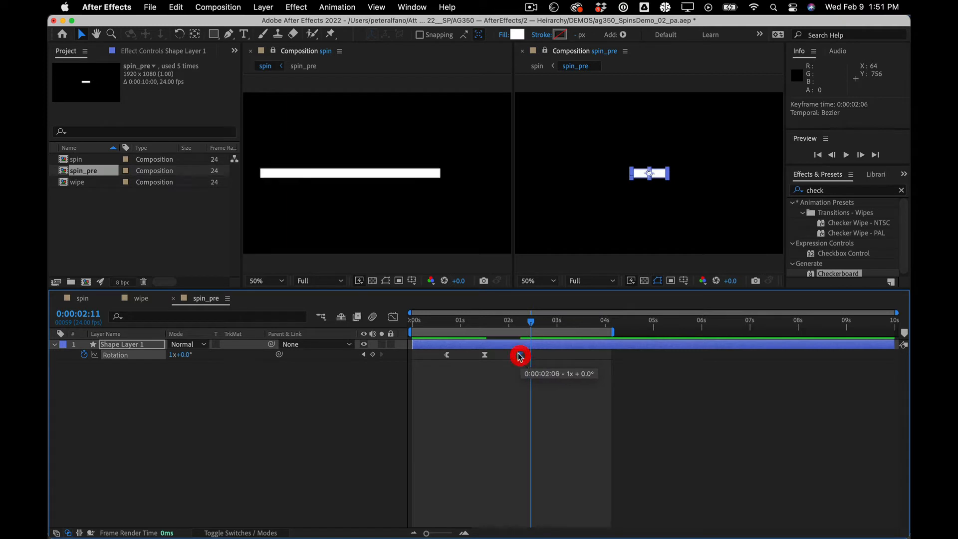
Step: Set Shape Layer 1's middle rotation keyframe at 0:00:01:12 to 1x+17.5°
{"action": "left_click", "coordinate": [483, 324]}
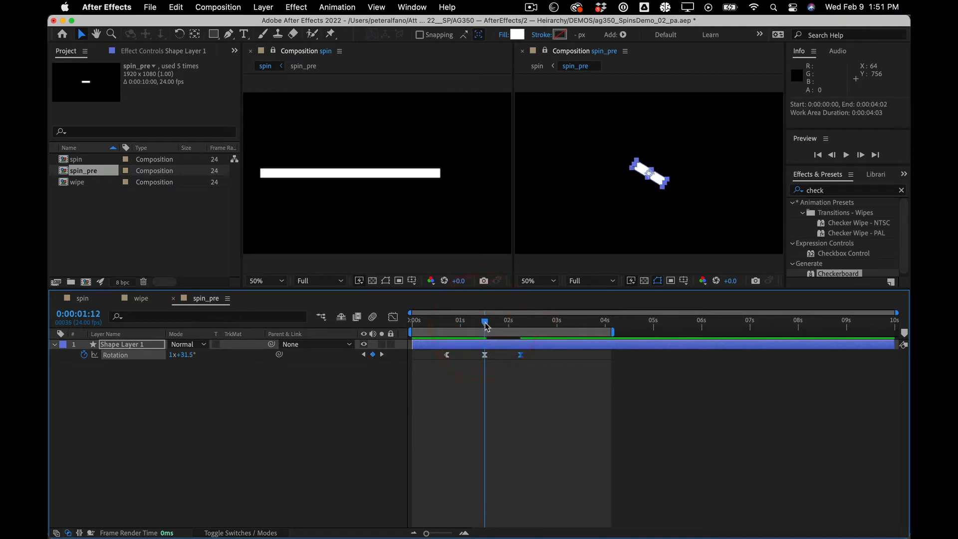
{"action": "left_click", "coordinate": [485, 323]}
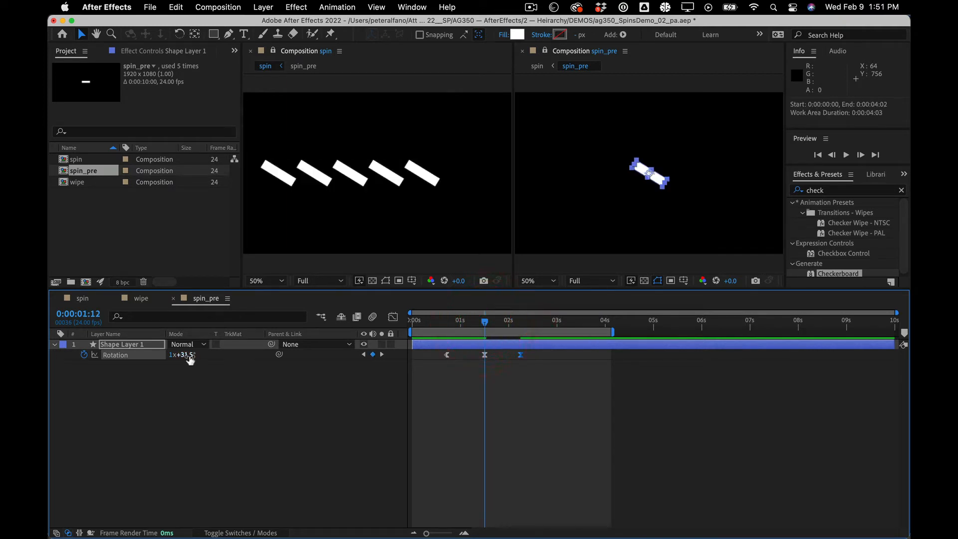
{"action": "left_click_drag", "start_coordinate": [189, 354], "coordinate": [182, 356]}
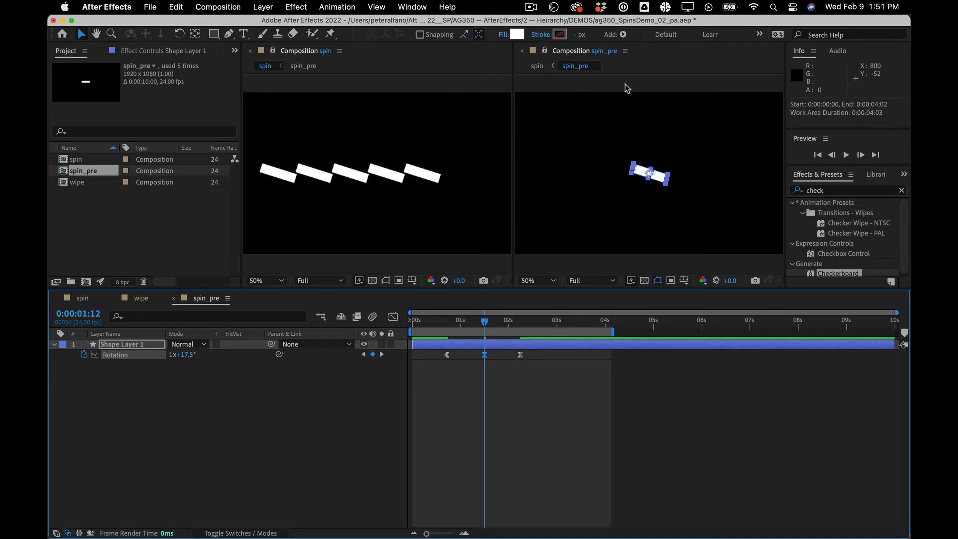
Step: Deselect Shape Layer 1 and widen the spin viewer by narrowing the project area
{"action": "left_click", "coordinate": [300, 466]}
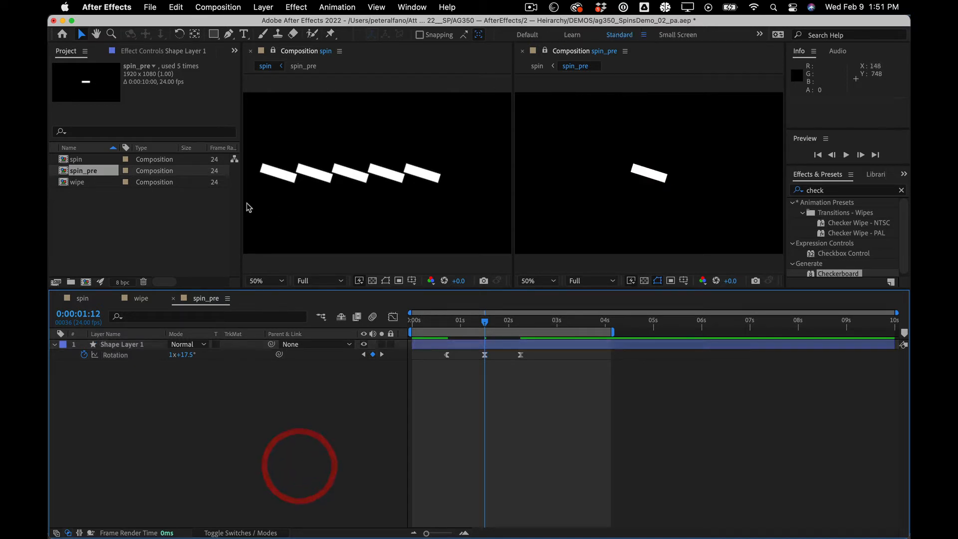
{"action": "left_click_drag", "start_coordinate": [237, 201], "coordinate": [187, 196]}
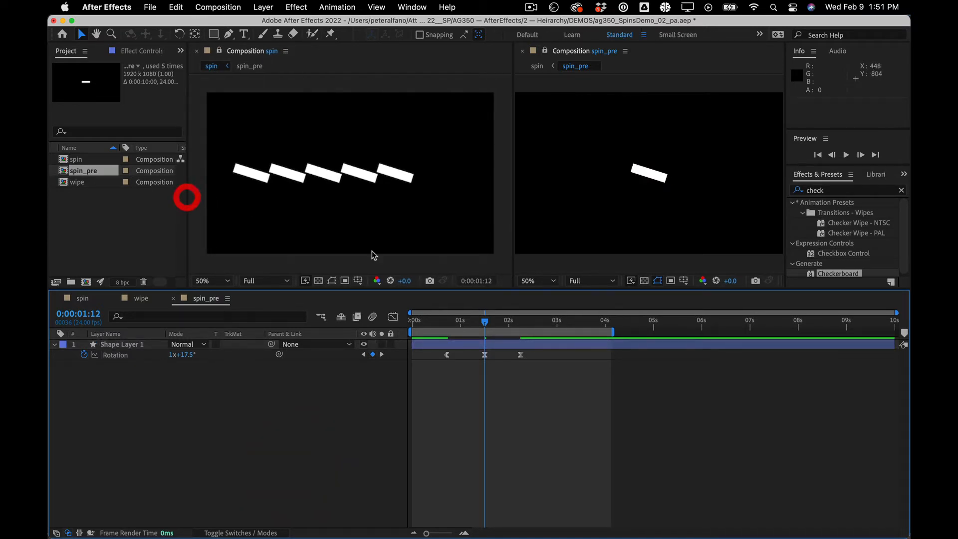
{"action": "left_click", "coordinate": [459, 375]}
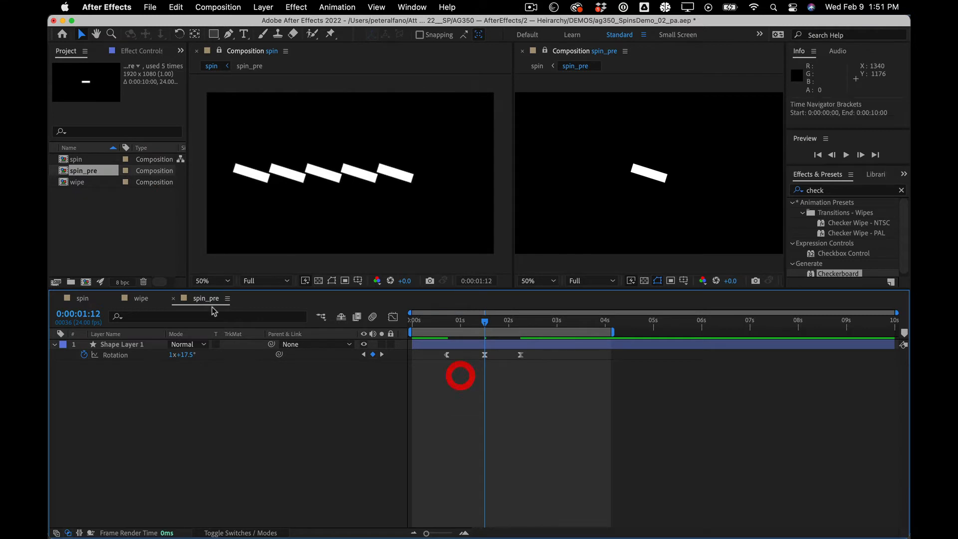
Step: Show the spin timeline at 0:00:00:00 and briefly solo its top layer to check which rectangle it controls
{"action": "left_click", "coordinate": [83, 298]}
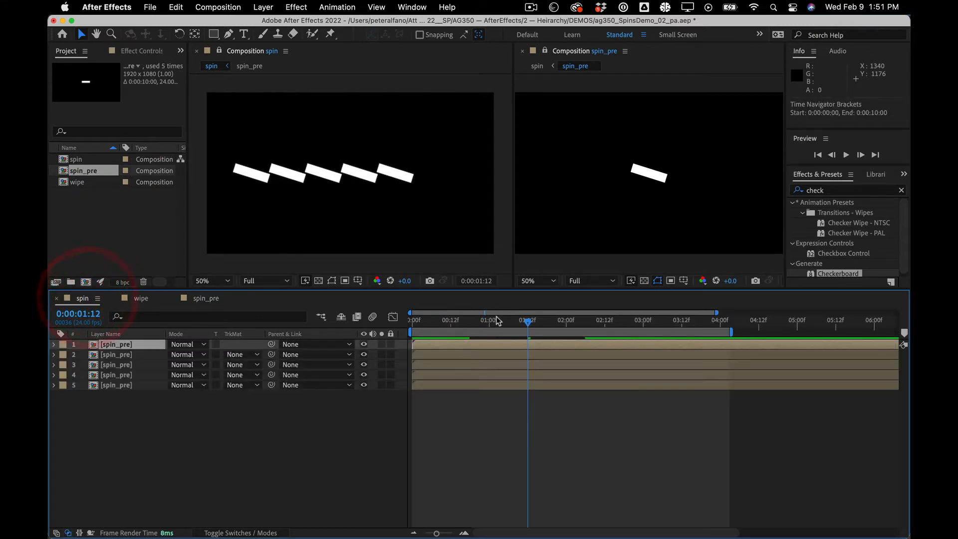
{"action": "left_click_drag", "start_coordinate": [496, 321], "coordinate": [197, 364]}
{"action": "left_click", "coordinate": [121, 385]}
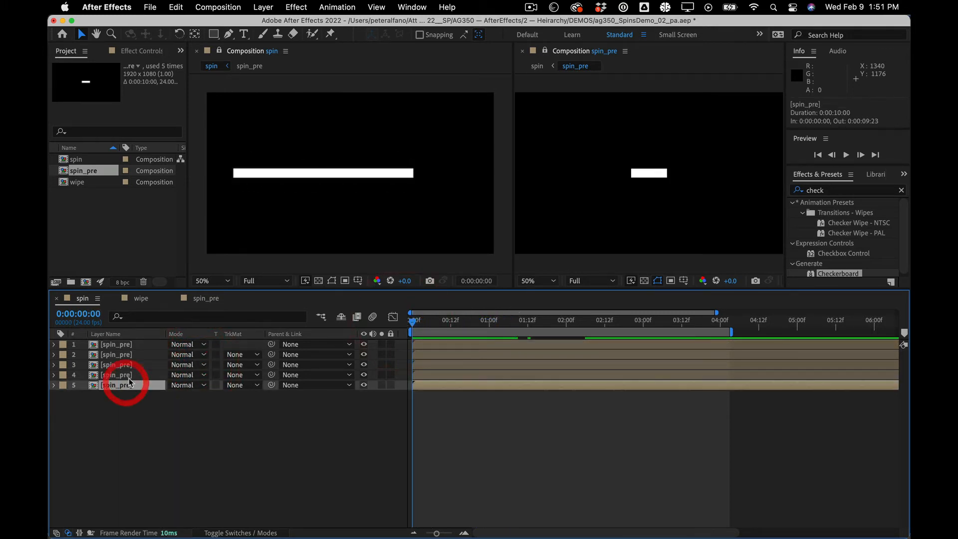
{"action": "left_click", "coordinate": [135, 343]}
{"action": "left_click", "coordinate": [382, 344]}
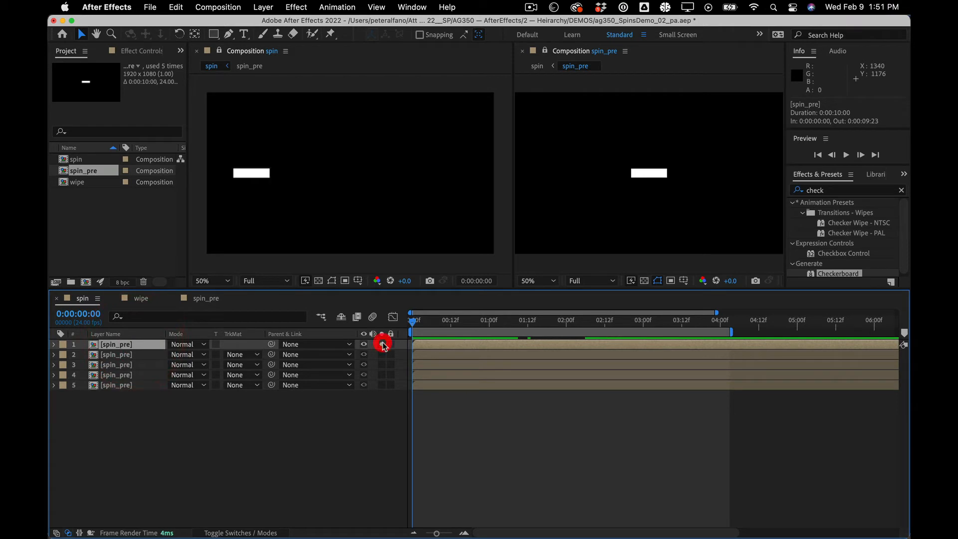
{"action": "left_click", "coordinate": [381, 344]}
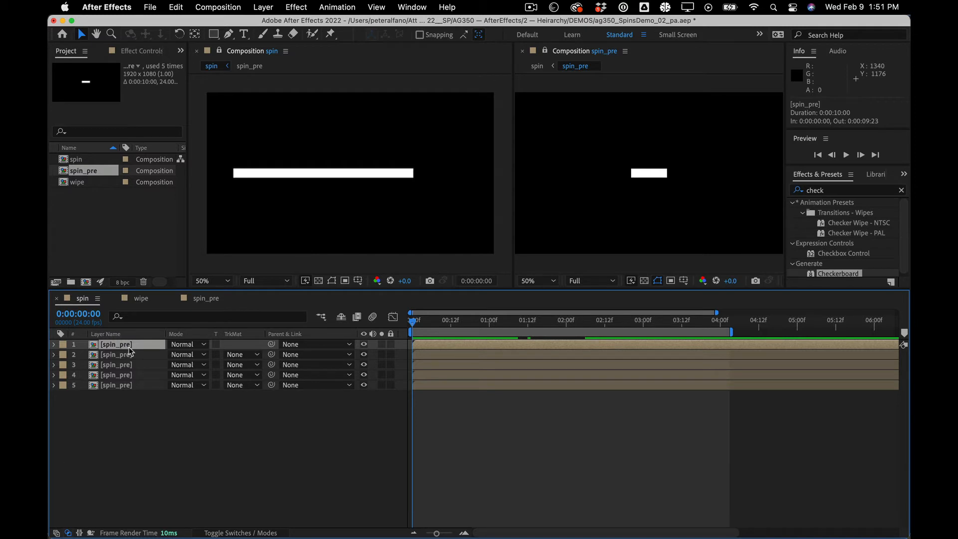
{"action": "left_click", "coordinate": [130, 384], "text": "shift"}
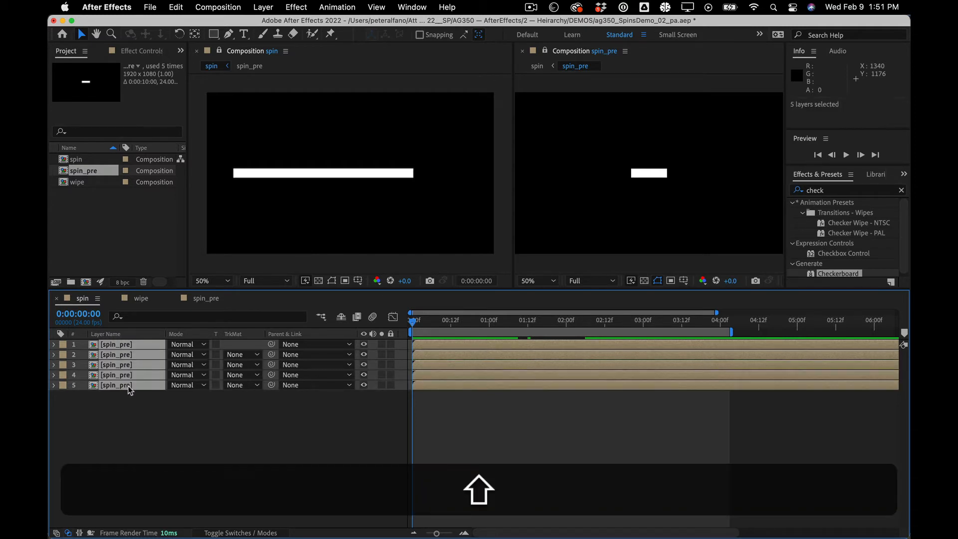
{"action": "right_click", "coordinate": [138, 347]}
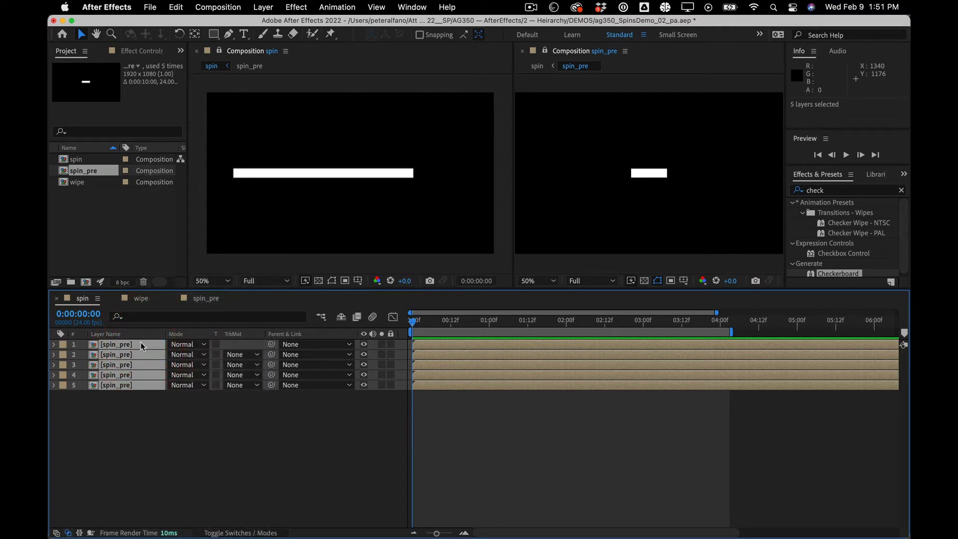
{"action": "key", "text": "super+x"}
{"action": "key", "text": "super+x"}
{"action": "left_click", "coordinate": [142, 367]}
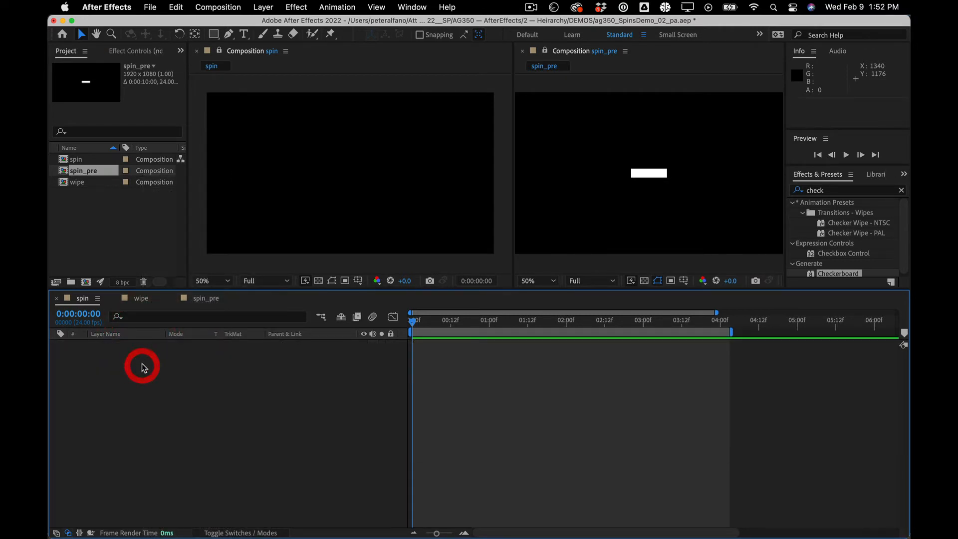
{"action": "key", "text": "super+z"}
Step: Reverse the stacking order of the five spin_pre layers by selecting them from layer 5 up to layer 1, cutting and pasting them
{"action": "left_click_drag", "start_coordinate": [128, 409], "coordinate": [138, 390]}
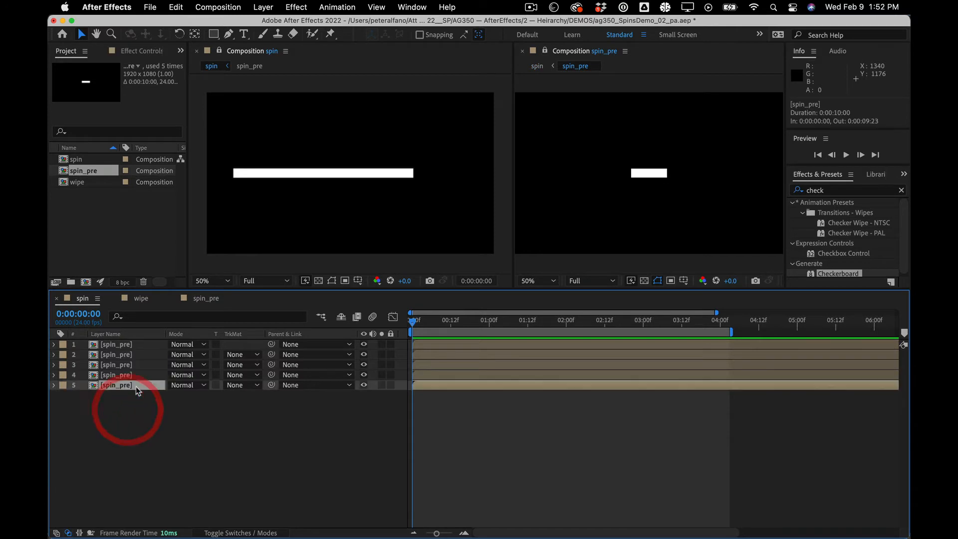
{"action": "left_click", "coordinate": [130, 375], "text": "super"}
{"action": "left_click", "coordinate": [132, 365], "text": "super"}
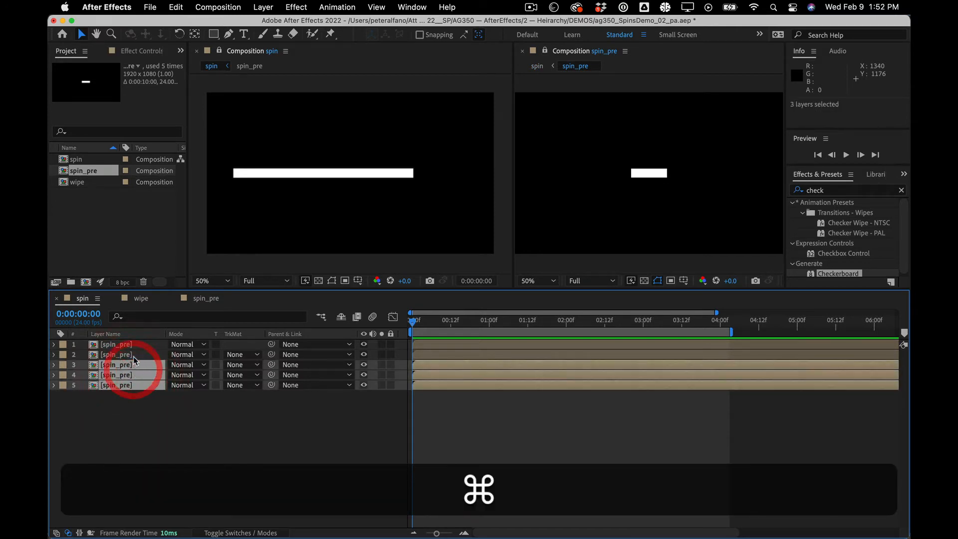
{"action": "left_click", "coordinate": [134, 354], "text": "super"}
{"action": "left_click", "coordinate": [136, 344], "text": "super"}
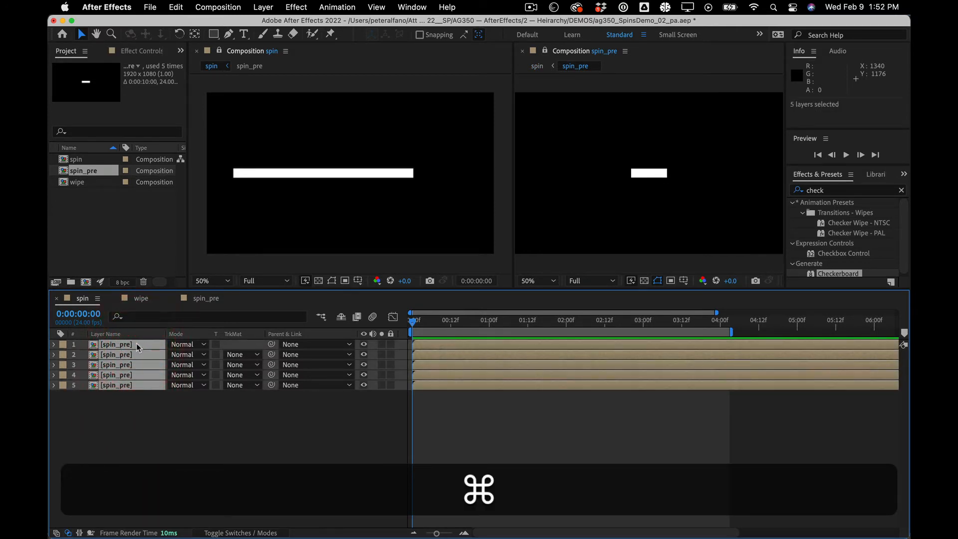
{"action": "key", "text": "super+x"}
{"action": "key", "text": "super+v"}
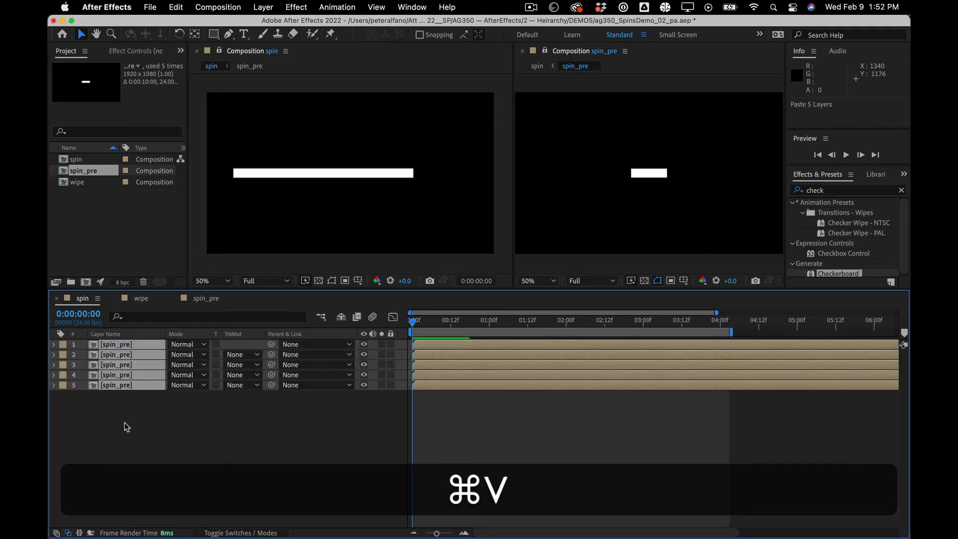
Step: Briefly solo the top layer of the reordered stack to check which rectangle it controls
{"action": "left_click", "coordinate": [125, 423]}
{"action": "left_click", "coordinate": [125, 345]}
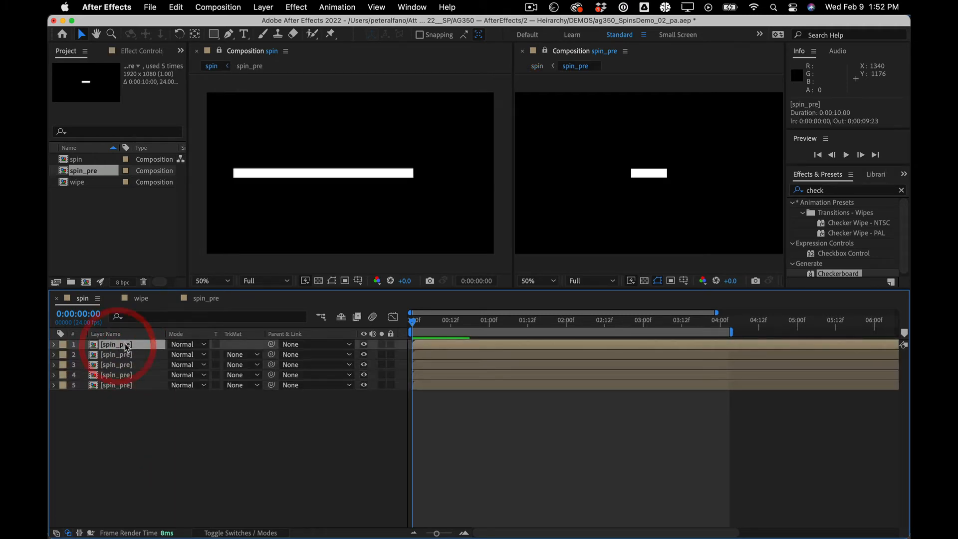
{"action": "left_click", "coordinate": [381, 344]}
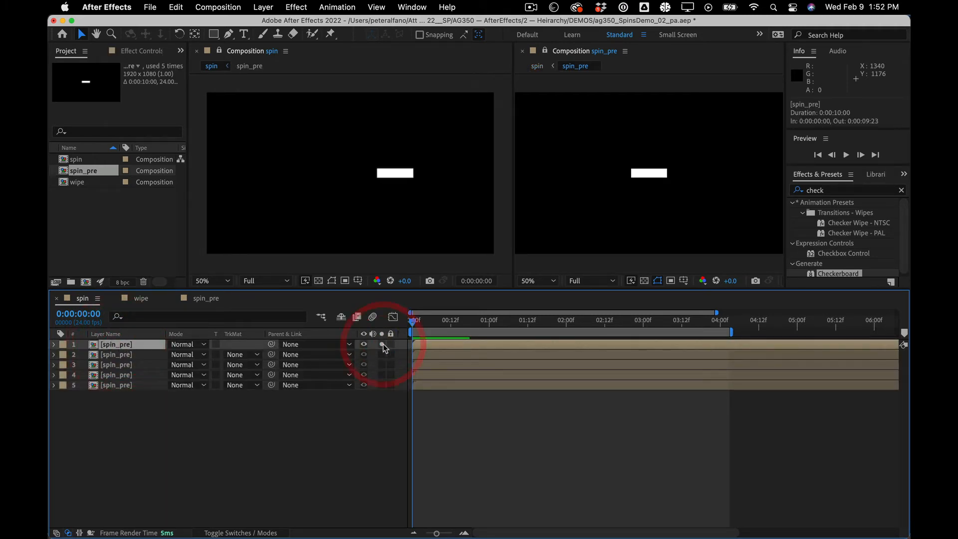
{"action": "left_click", "coordinate": [382, 344]}
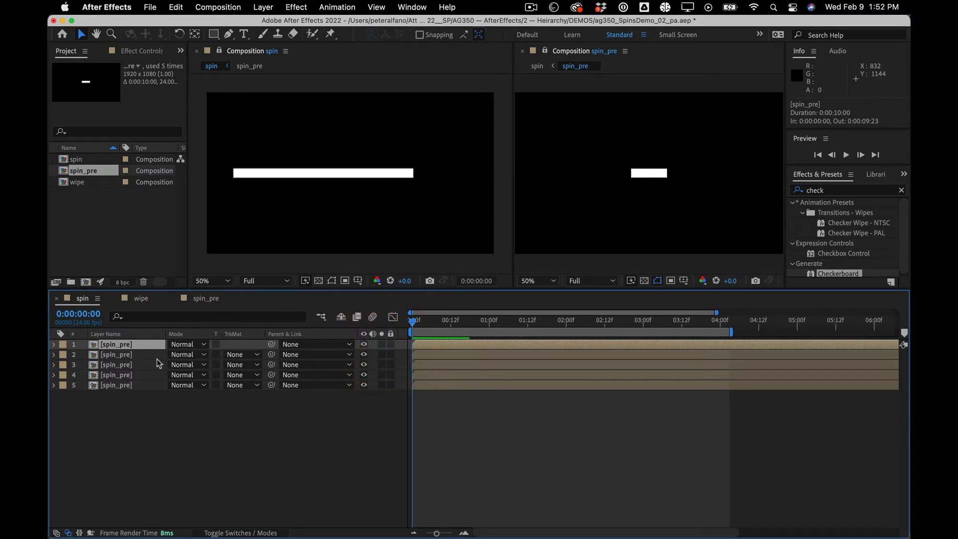
Step: Stagger the spin_pre layers' start times from bottom to top, with layer 4 starting at 0:00:00:04 and layer 1 at 0:00:00:14
{"action": "left_click_drag", "start_coordinate": [435, 375], "coordinate": [543, 343]}
{"action": "left_click", "coordinate": [491, 353]}
{"action": "left_click", "coordinate": [458, 374]}
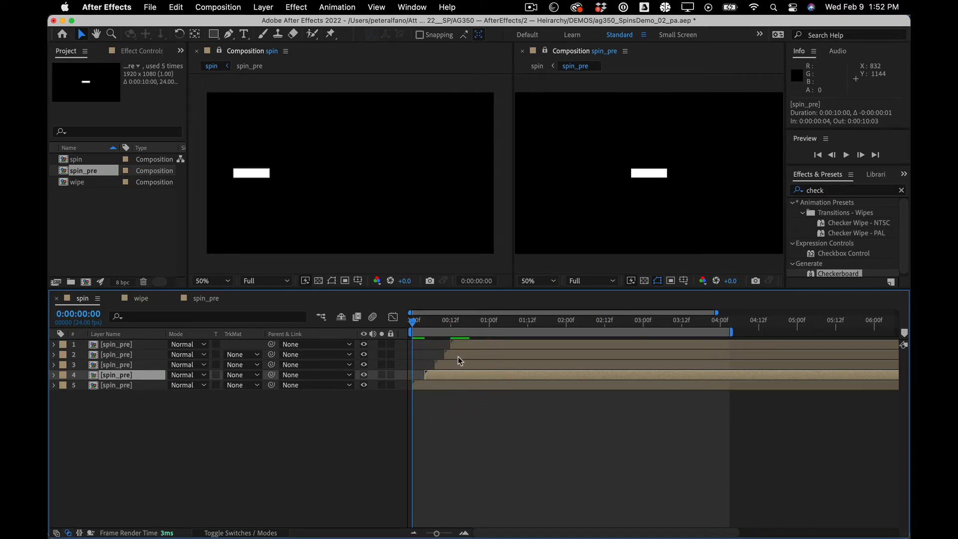
{"action": "left_click_drag", "start_coordinate": [465, 345], "coordinate": [474, 348]}
Step: Set the spin composition's work area to run from 0:00:00:16 to 0:00:03:01
{"action": "left_click", "coordinate": [463, 320]}
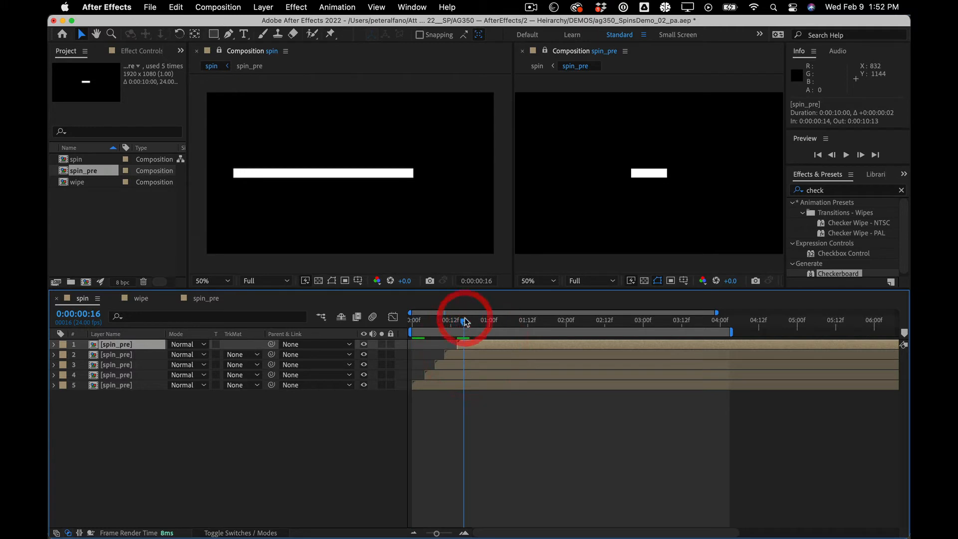
{"action": "key", "text": "n"}
{"action": "key", "text": "b"}
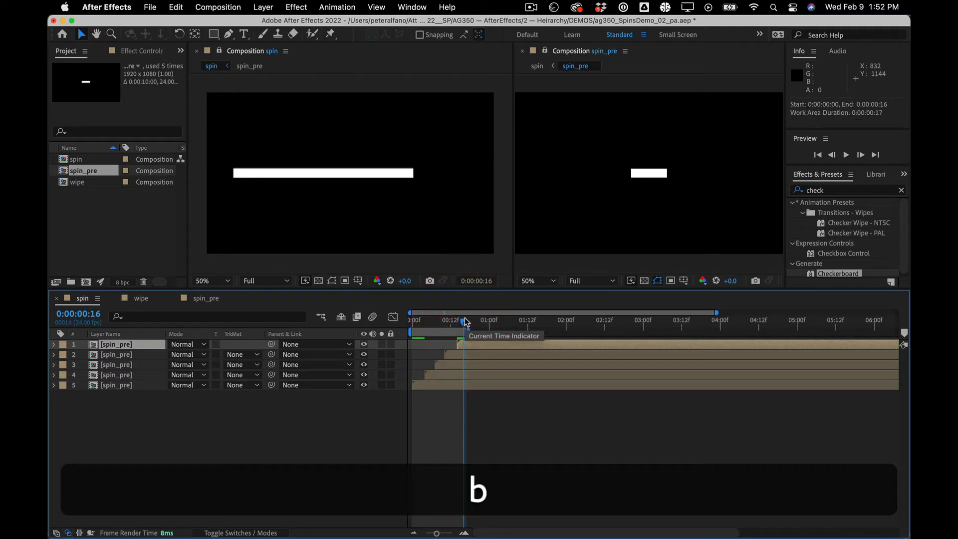
{"action": "left_click_drag", "start_coordinate": [464, 330], "coordinate": [604, 329]}
{"action": "key", "text": "n"}
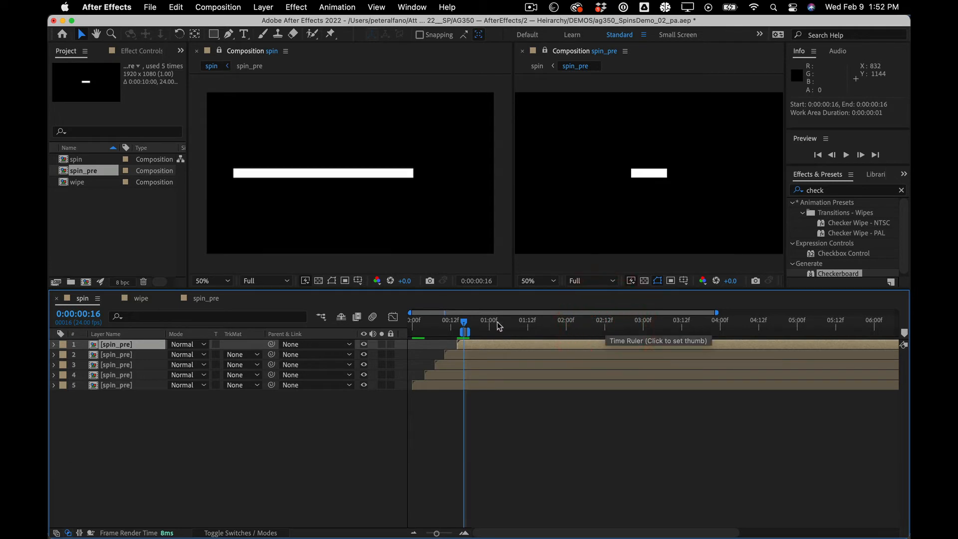
{"action": "left_click_drag", "start_coordinate": [464, 330], "coordinate": [651, 331]}
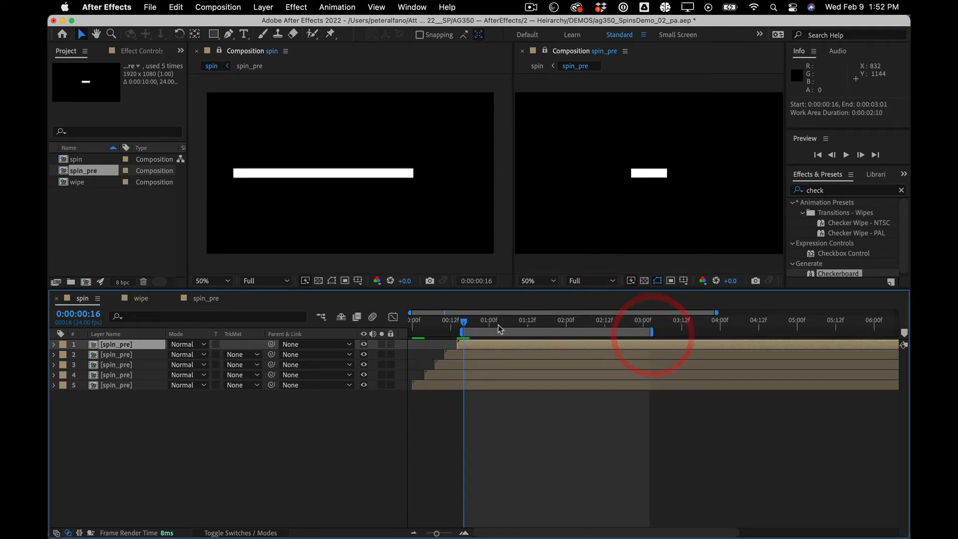
Step: Preview the staggered spins within the work area and return the playhead to 0:00:00:16
{"action": "key", "text": "space"}
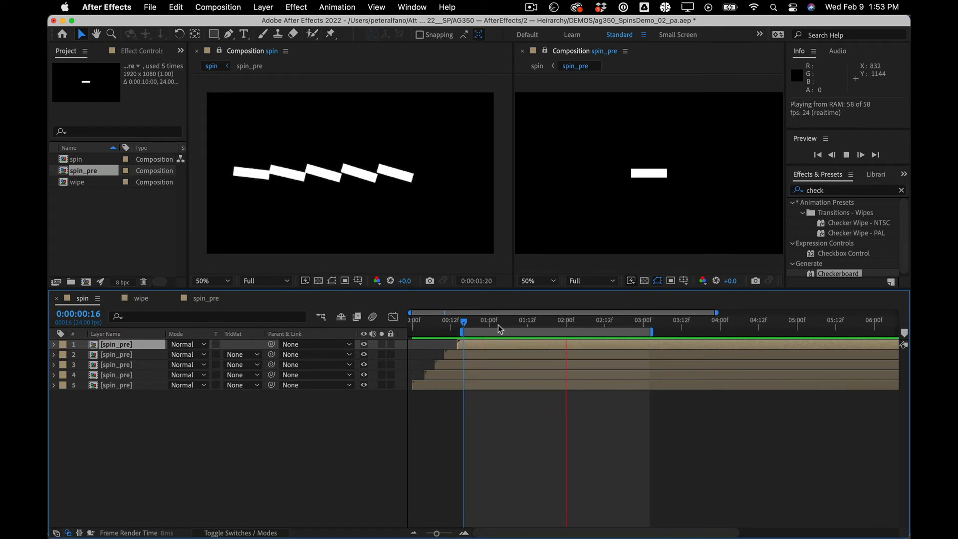
{"action": "key", "text": "space"}
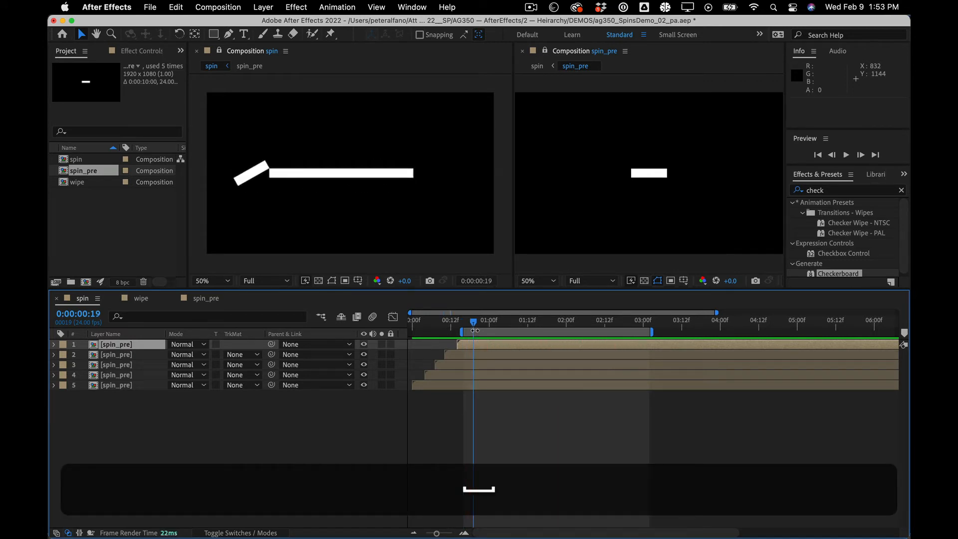
{"action": "left_click_drag", "start_coordinate": [473, 322], "coordinate": [465, 322]}
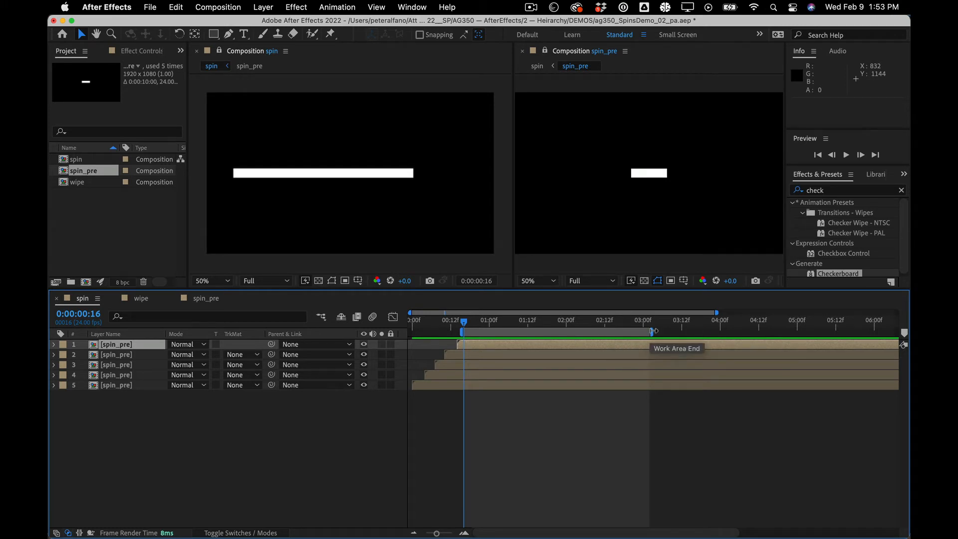
Step: Extend the work area's end to 0:00:09:23 and trim the spin composition to the work area
{"action": "mouse_move", "coordinate": [653, 331]}
{"action": "left_mouse_down"}
{"action": "mouse_move", "coordinate": [896, 330]}
{"action": "mouse_move", "coordinate": [899, 304]}
{"action": "left_mouse_up"}
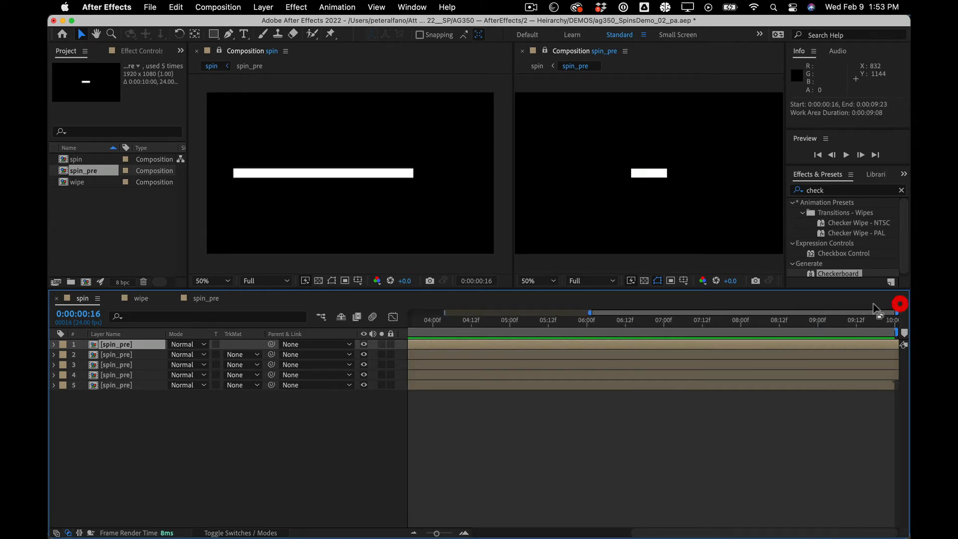
{"action": "left_click_drag", "start_coordinate": [590, 312], "coordinate": [306, 306]}
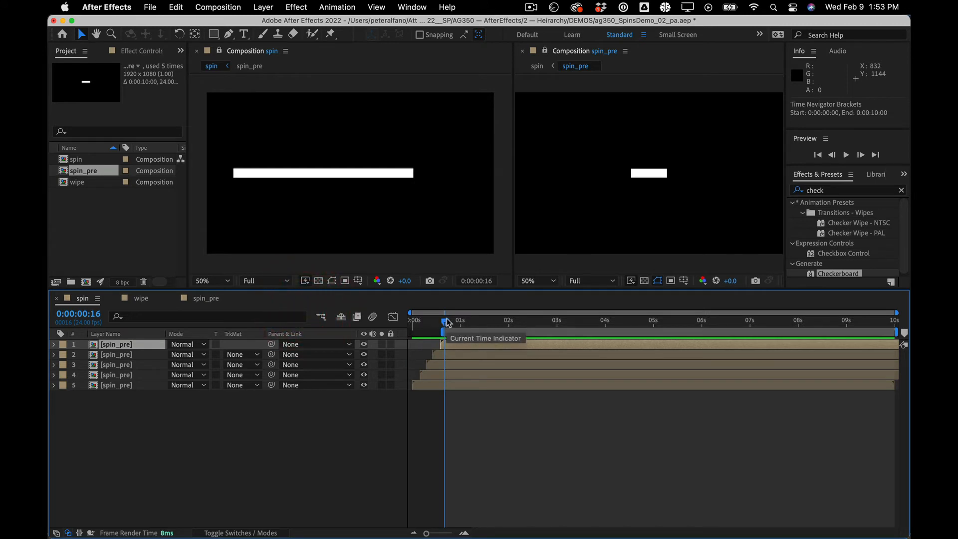
{"action": "right_click", "coordinate": [746, 329]}
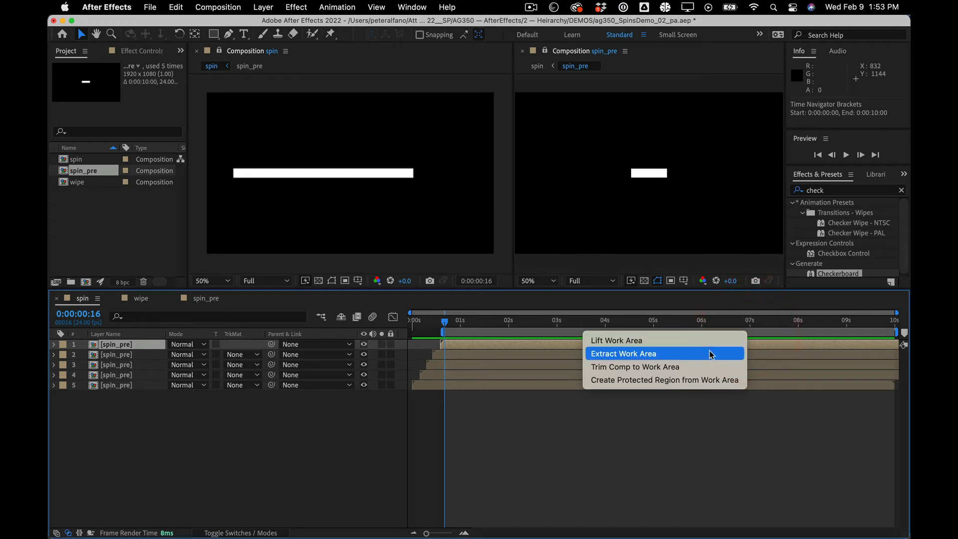
{"action": "left_click", "coordinate": [697, 367]}
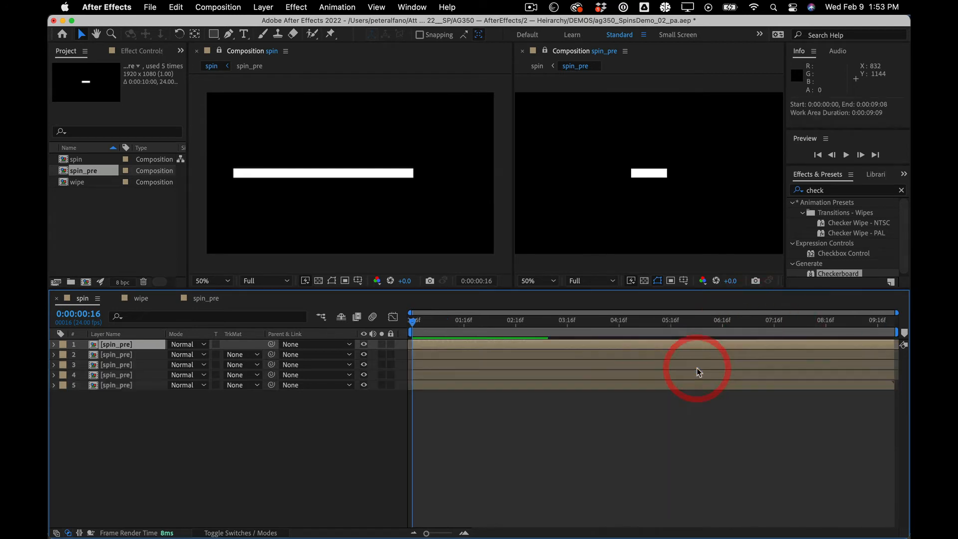
Step: Pre-compose all five spin_pre layers into a new composition named spin_group, moving all attributes into it
{"action": "key", "text": "shift"}
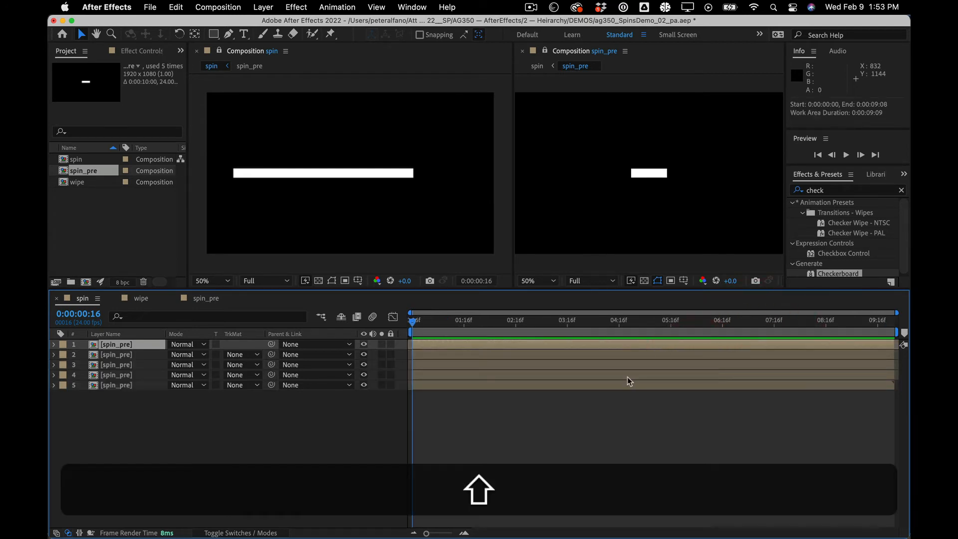
{"action": "left_click", "coordinate": [621, 388], "text": "shift"}
{"action": "right_click", "coordinate": [614, 343]}
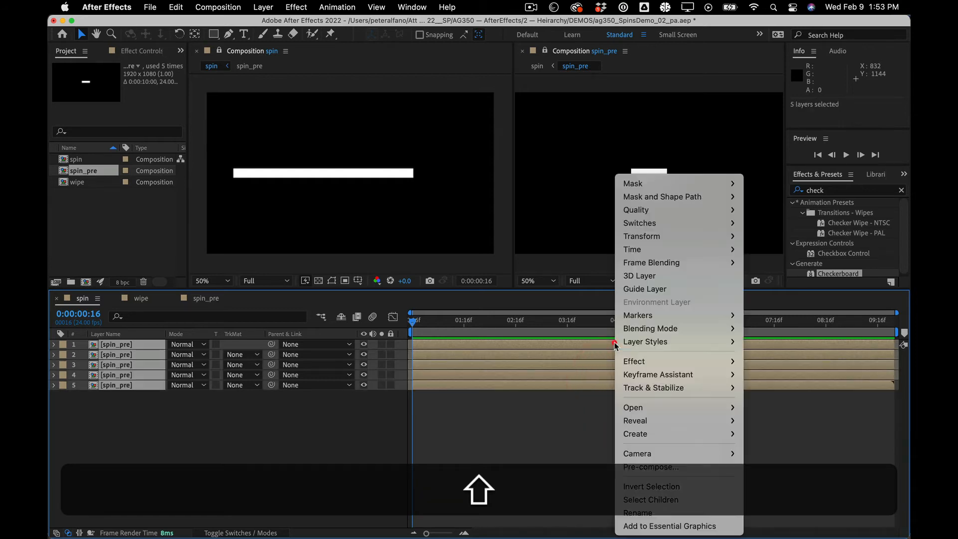
{"action": "left_click", "coordinate": [497, 503]}
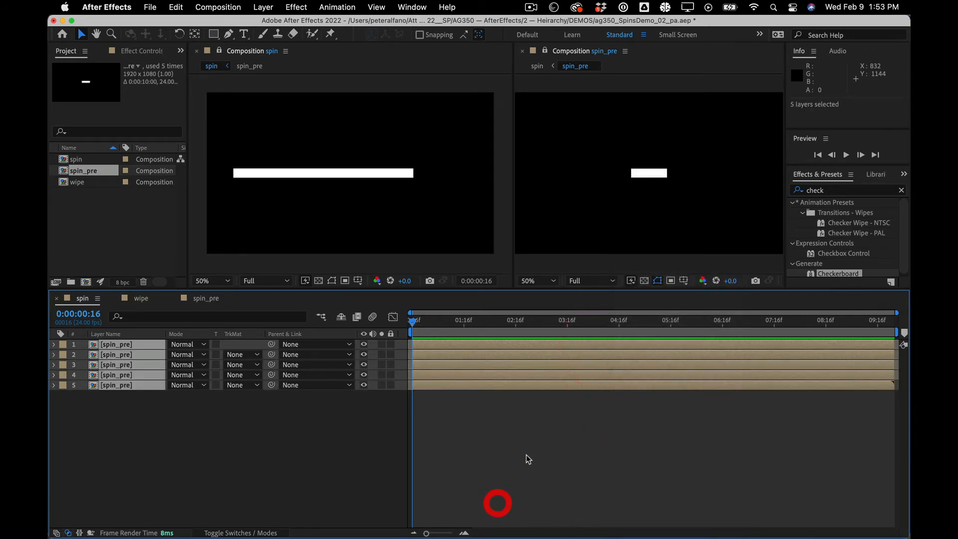
{"action": "key", "text": "super"}
{"action": "key", "text": "shift"}
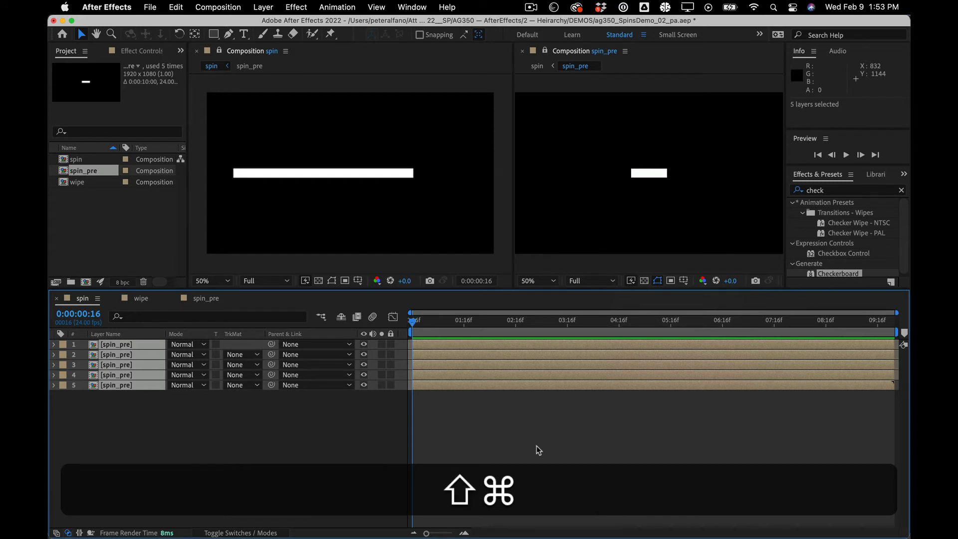
{"action": "key", "text": "ctrl"}
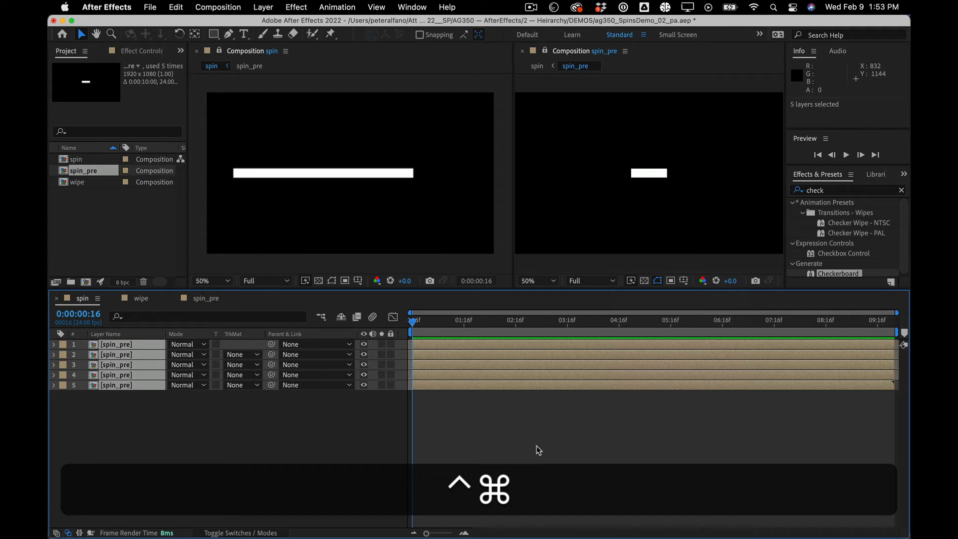
{"action": "left_click", "coordinate": [235, 6]}
{"action": "left_click", "coordinate": [263, 7]}
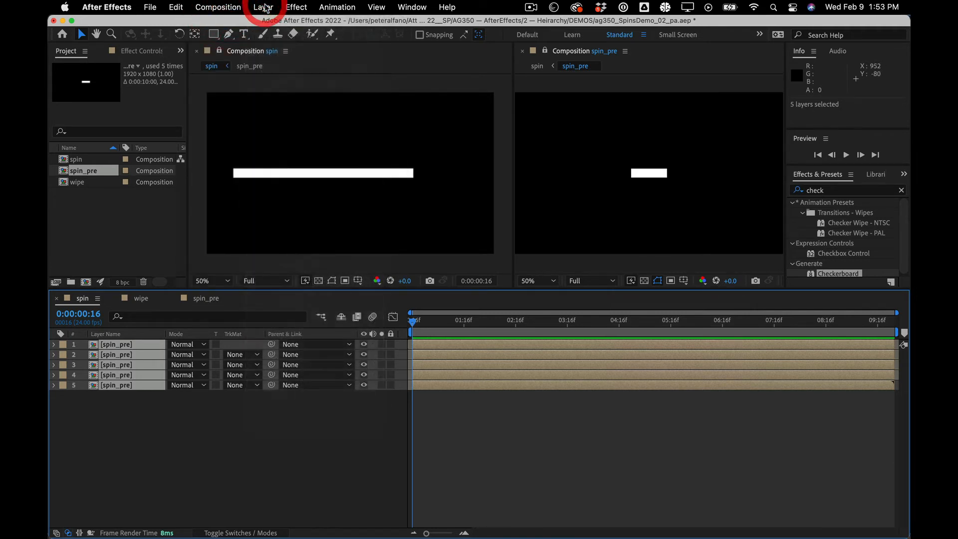
{"action": "key", "text": "super+shift+c"}
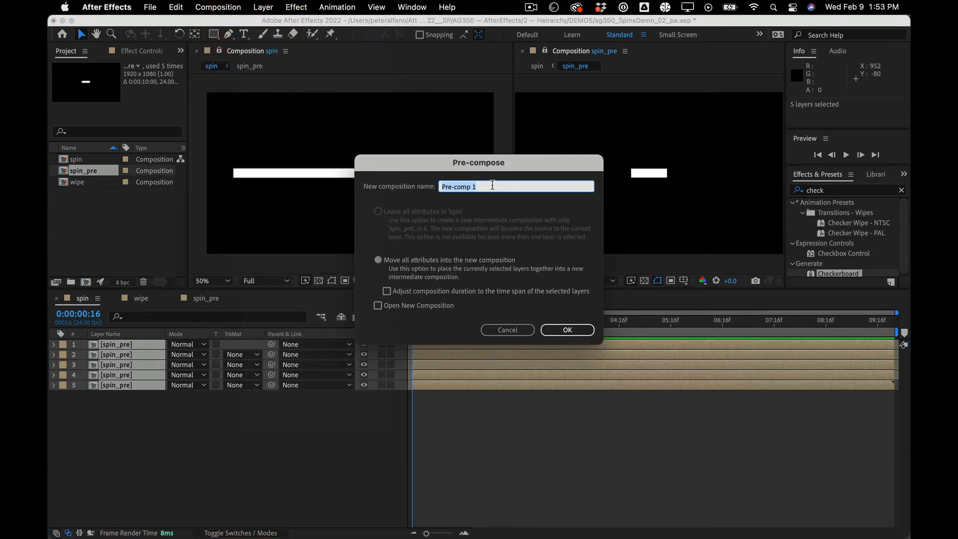
{"action": "type", "text": "spr"}
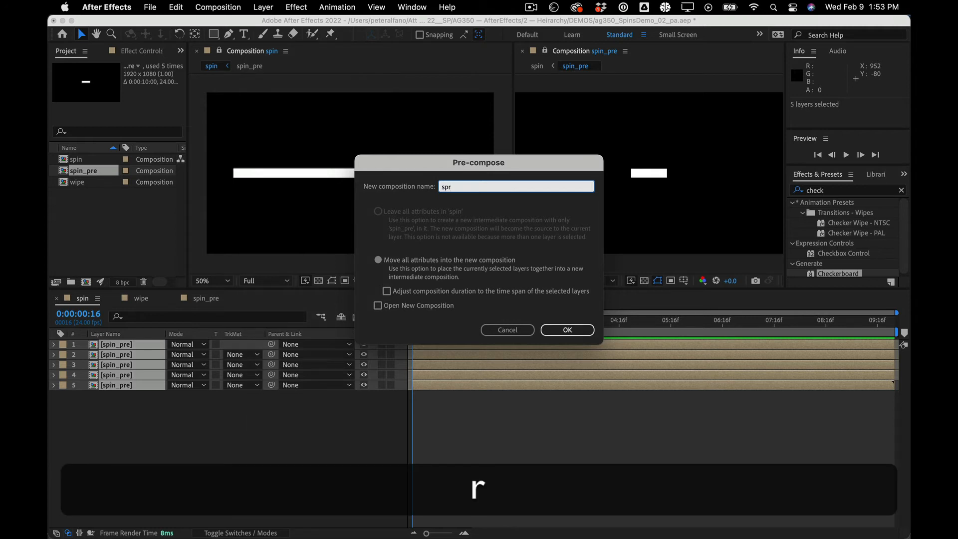
{"action": "key", "text": "BackSpace"}
{"action": "key", "text": "BackSpace"}
{"action": "type", "text": "pin_group"}
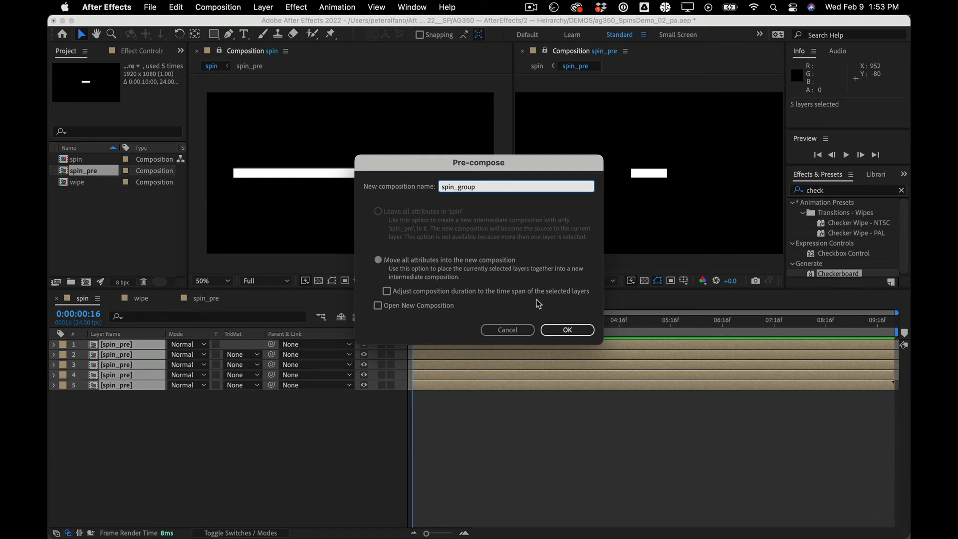
{"action": "left_click", "coordinate": [556, 330]}
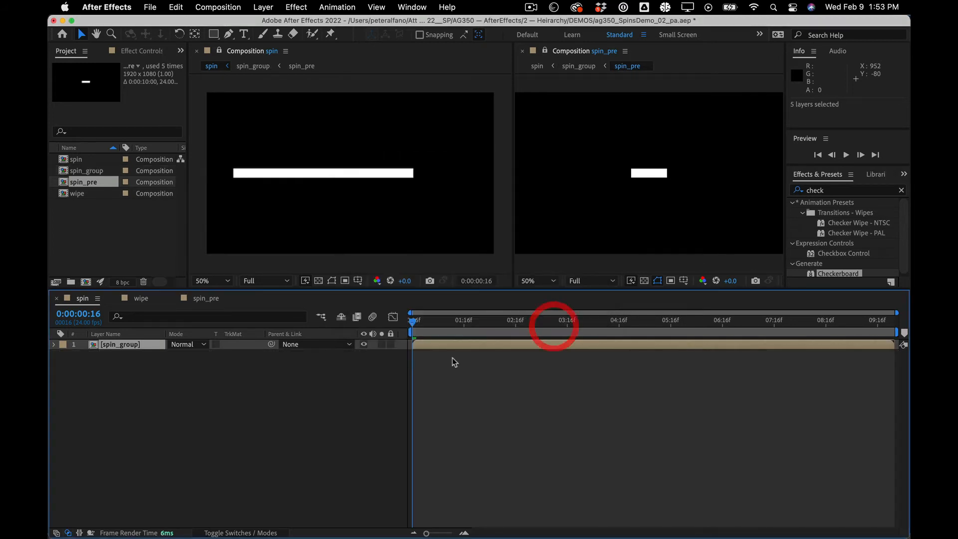
Step: Duplicate the spin_group layer twice in the spin composition
{"action": "left_click", "coordinate": [250, 442]}
{"action": "left_click", "coordinate": [128, 346]}
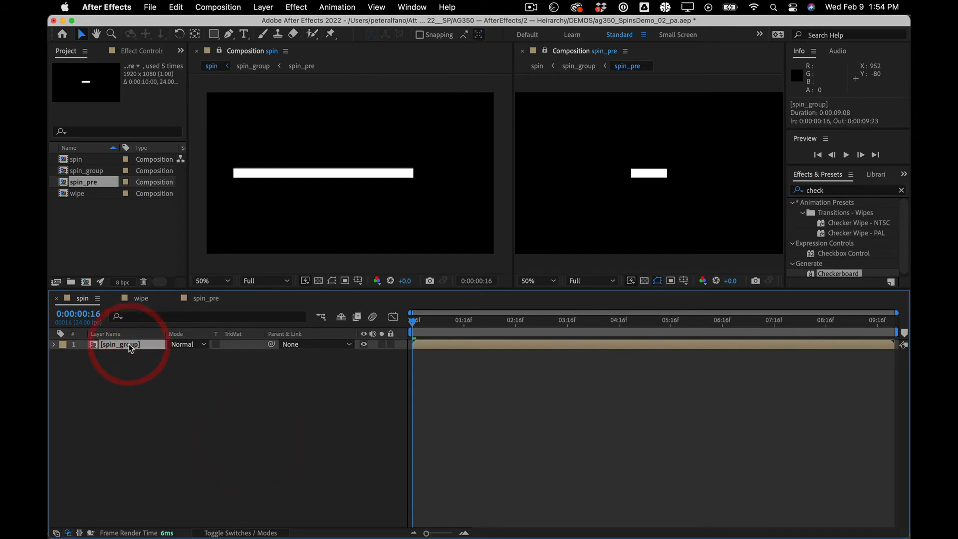
{"action": "key", "text": "super+d"}
{"action": "key", "text": "super+d"}
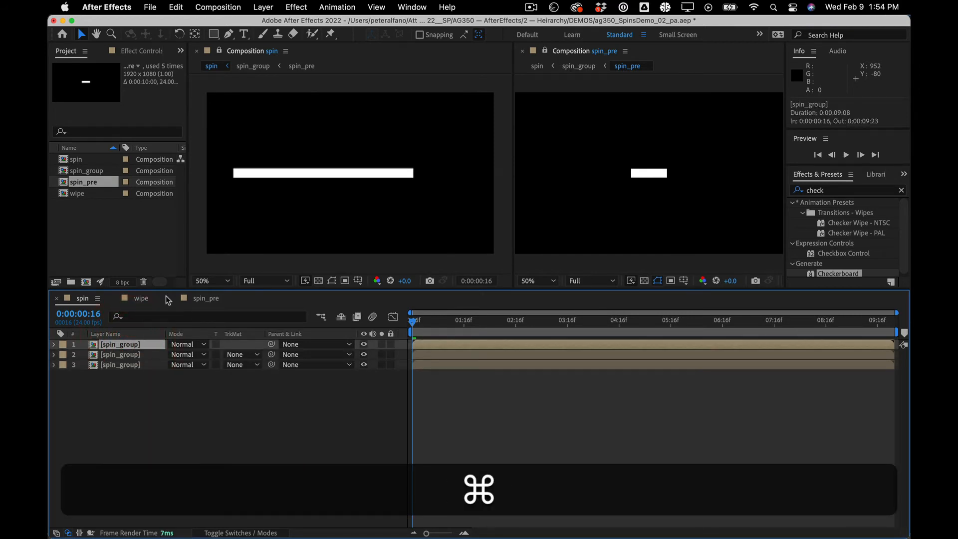
Step: Show the grid and space the rows evenly, moving layer 1 up to position 960, 360 and layer 3 down to 960, 720
{"action": "left_click_drag", "start_coordinate": [291, 175], "coordinate": [299, 157]}
{"action": "key", "text": "super+apostrophe"}
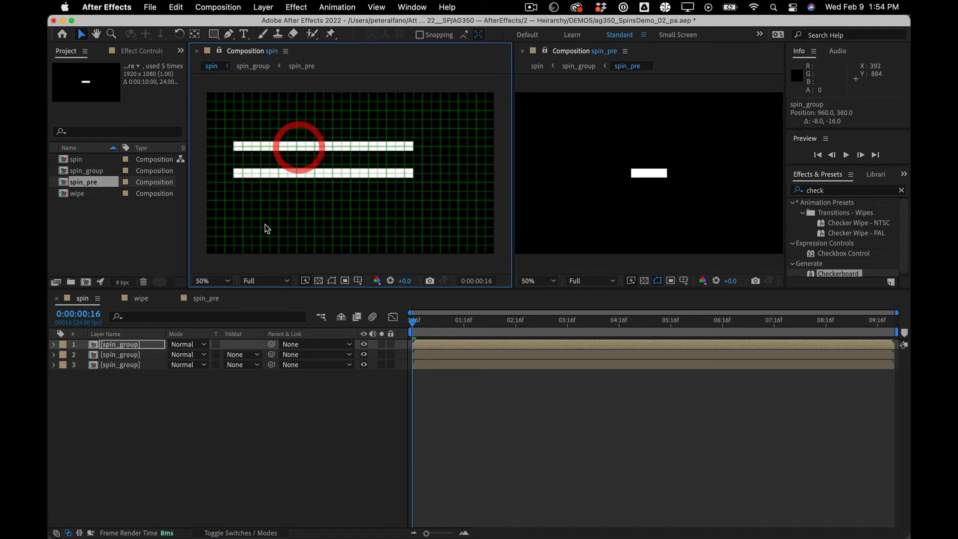
{"action": "left_click", "coordinate": [136, 354]}
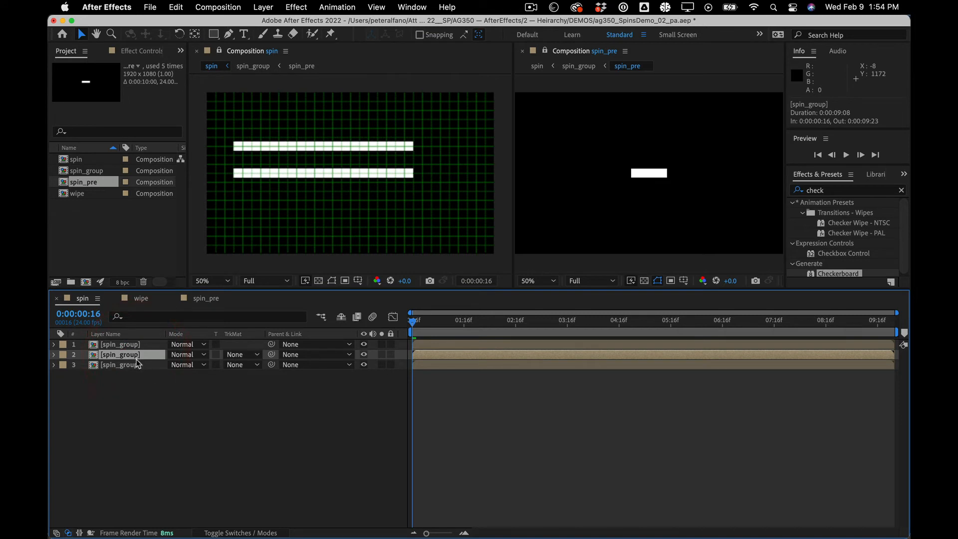
{"action": "left_click", "coordinate": [137, 364]}
{"action": "left_click_drag", "start_coordinate": [310, 183], "coordinate": [316, 208]}
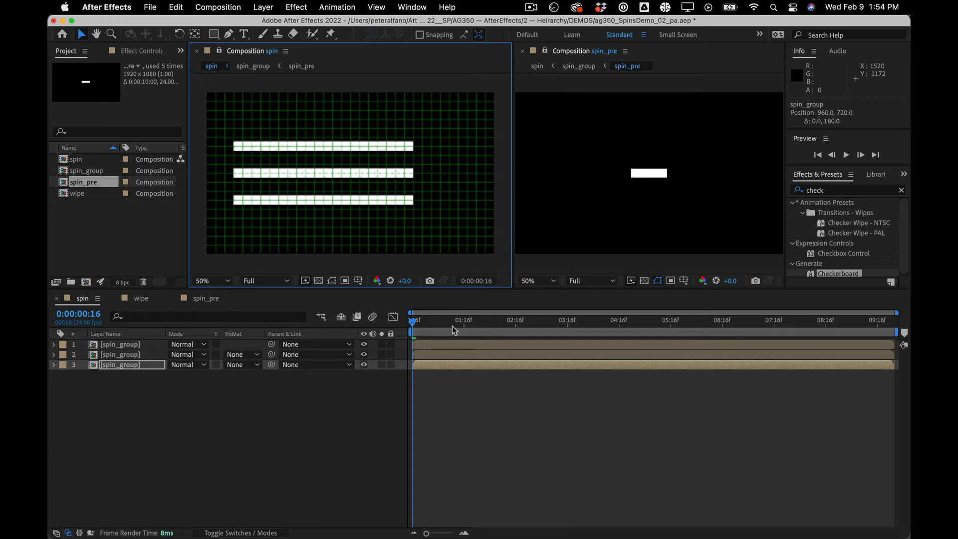
Step: Reverse the stacking order of the three spin_group layers by cutting and pasting them, selected from the bottom layer up
{"action": "left_click", "coordinate": [142, 347]}
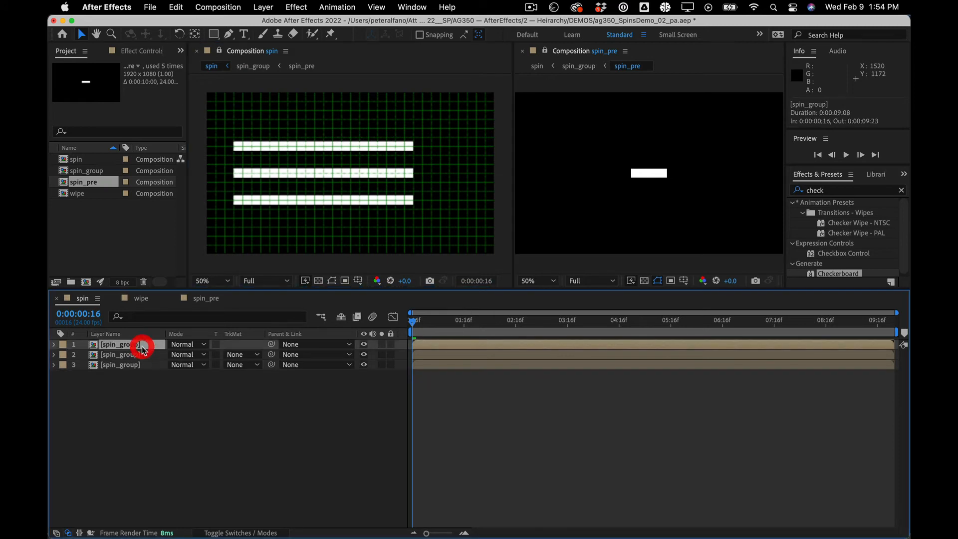
{"action": "left_click", "coordinate": [139, 366]}
{"action": "left_click", "coordinate": [142, 346], "text": "super"}
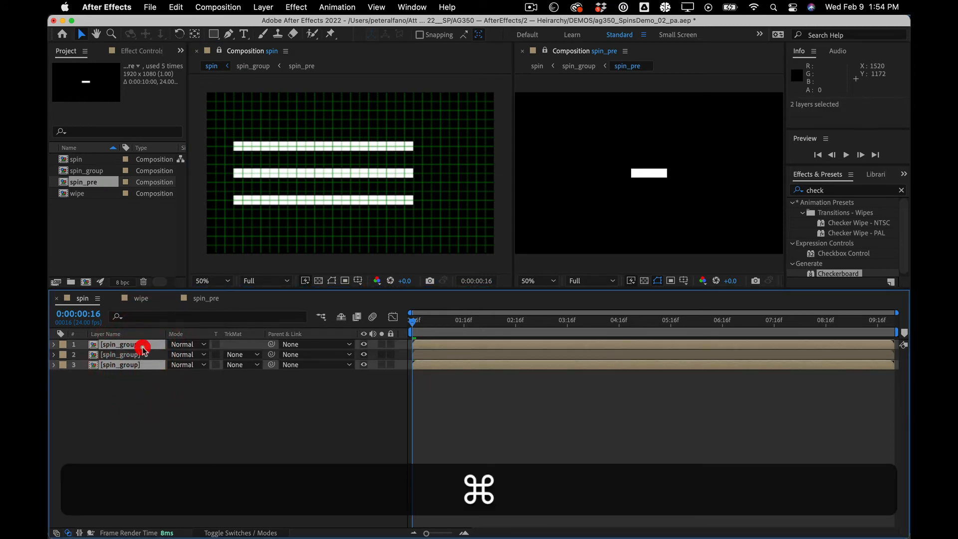
{"action": "left_click", "coordinate": [140, 375]}
{"action": "left_click", "coordinate": [140, 365]}
{"action": "left_click", "coordinate": [144, 355], "text": "super"}
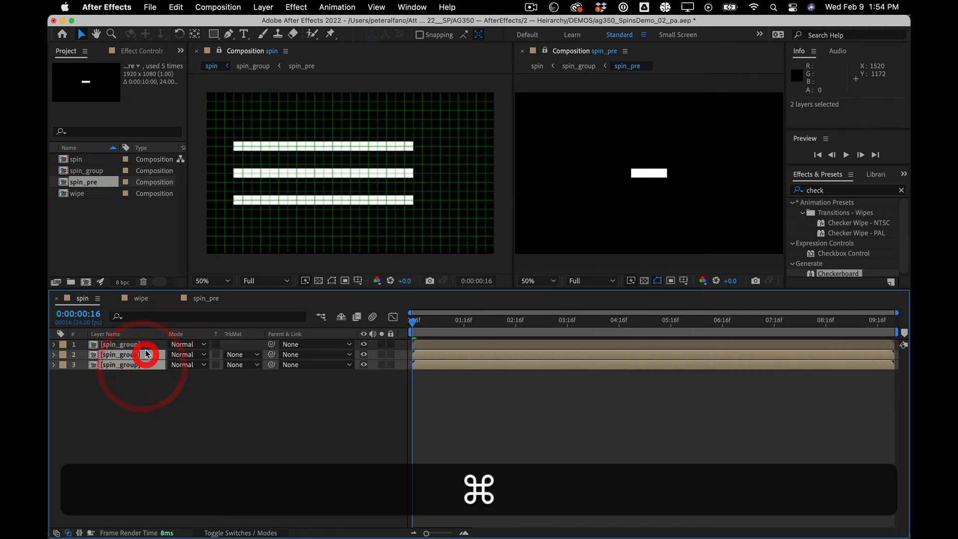
{"action": "left_click", "coordinate": [146, 346], "text": "super"}
{"action": "key", "text": "super+x"}
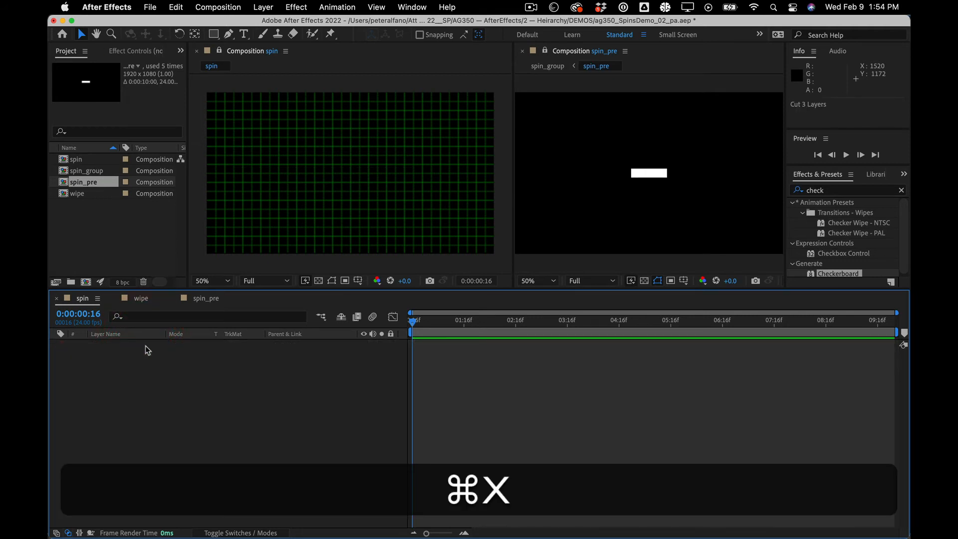
{"action": "key", "text": "super+v"}
Step: Stagger the start times of the upper two spin_group layers, with layer 1 starting at 0:00:01:07
{"action": "left_click", "coordinate": [363, 386]}
{"action": "mouse_move", "coordinate": [476, 349]}
{"action": "left_mouse_down"}
{"action": "mouse_move", "coordinate": [507, 344]}
{"action": "mouse_move", "coordinate": [492, 354]}
{"action": "mouse_move", "coordinate": [492, 343]}
{"action": "left_mouse_up"}
Step: Set the work area to run from 0:00:01:15 to 0:00:04:20, previewing the staggered rows, and return the playhead to 0:00:01:15
{"action": "left_click_drag", "start_coordinate": [416, 319], "coordinate": [461, 309]}
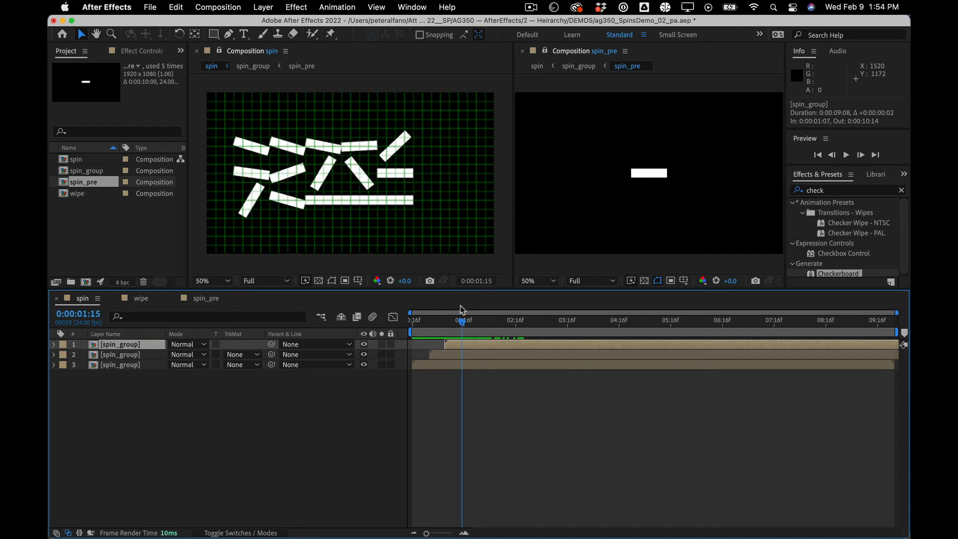
{"action": "key", "text": "n"}
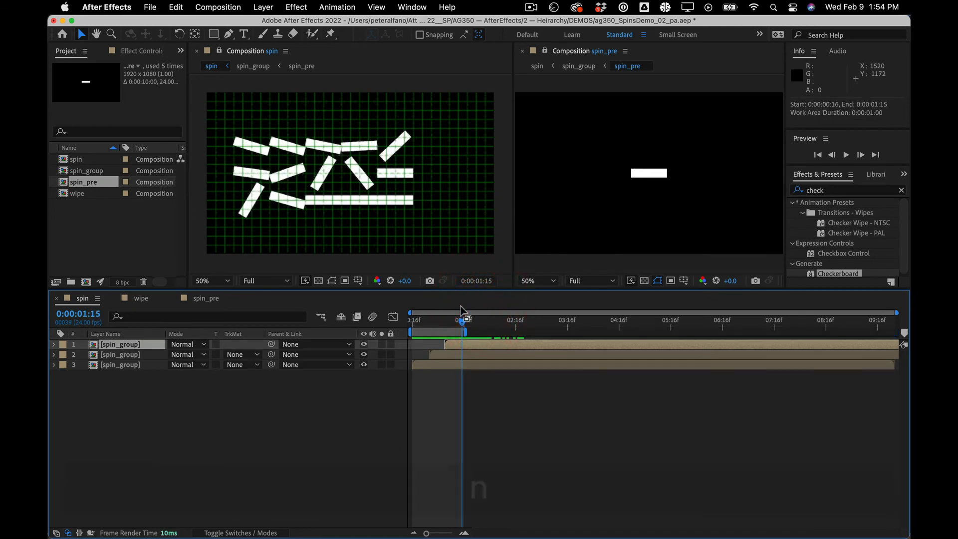
{"action": "key", "text": "b"}
{"action": "left_click_drag", "start_coordinate": [463, 331], "coordinate": [896, 332]}
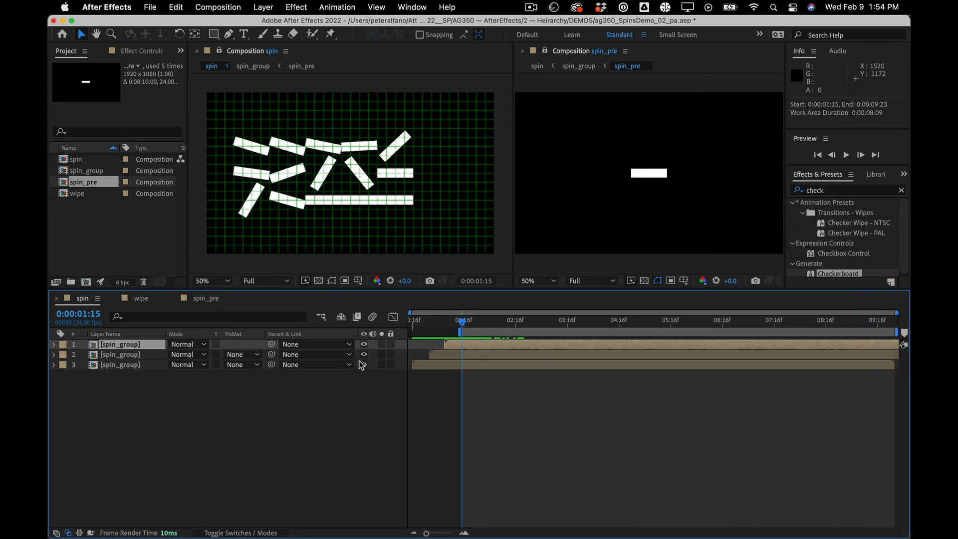
{"action": "key", "text": "space"}
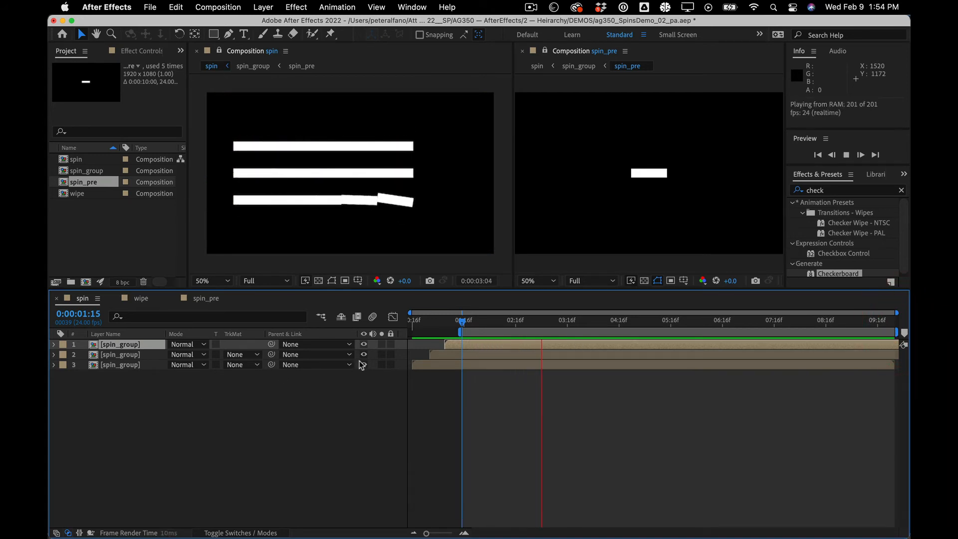
{"action": "key", "text": "n"}
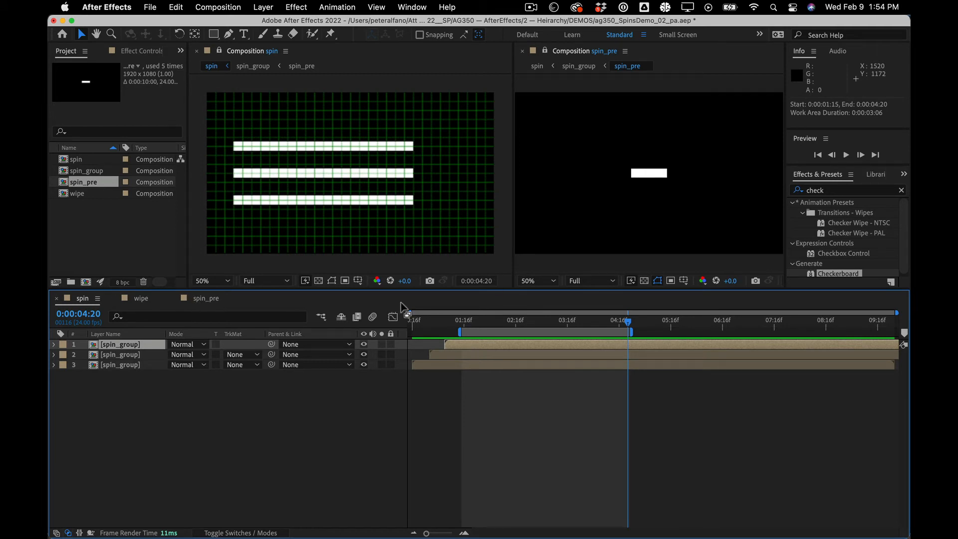
{"action": "left_click_drag", "start_coordinate": [464, 314], "coordinate": [462, 322]}
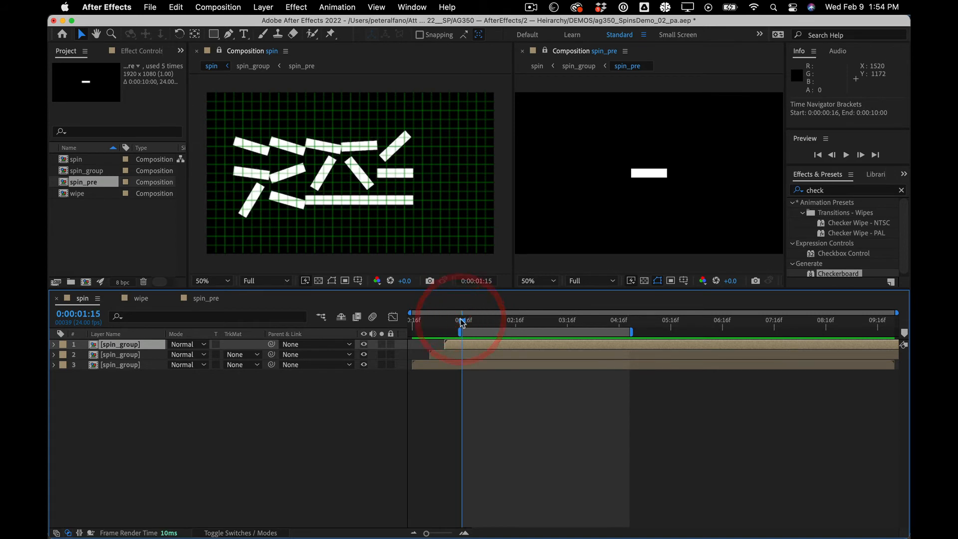
Step: Shift the Rotation keyframes in spin_pre so the first one falls at 0:00:02:01, and return to the spin composition
{"action": "left_click", "coordinate": [200, 298]}
{"action": "left_click_drag", "start_coordinate": [543, 391], "coordinate": [510, 357]}
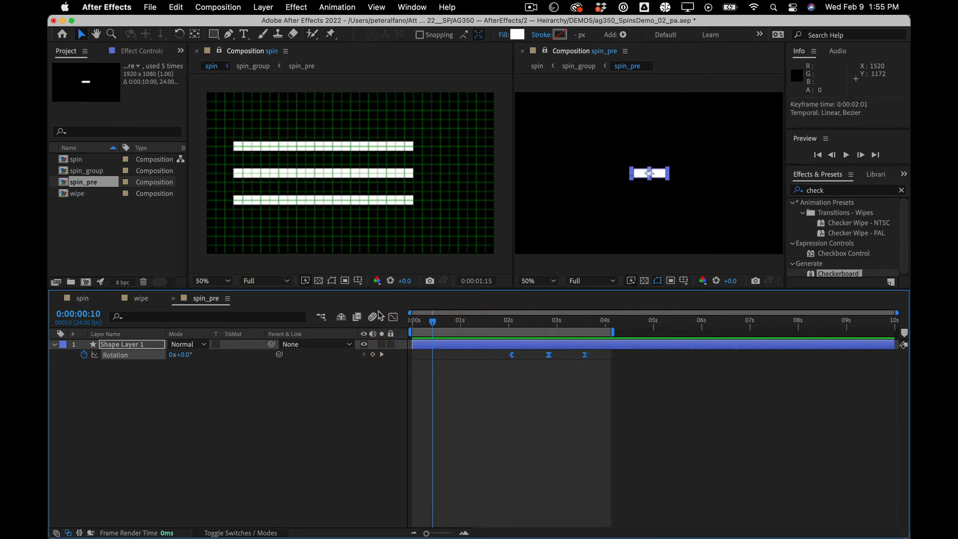
{"action": "left_click", "coordinate": [141, 298]}
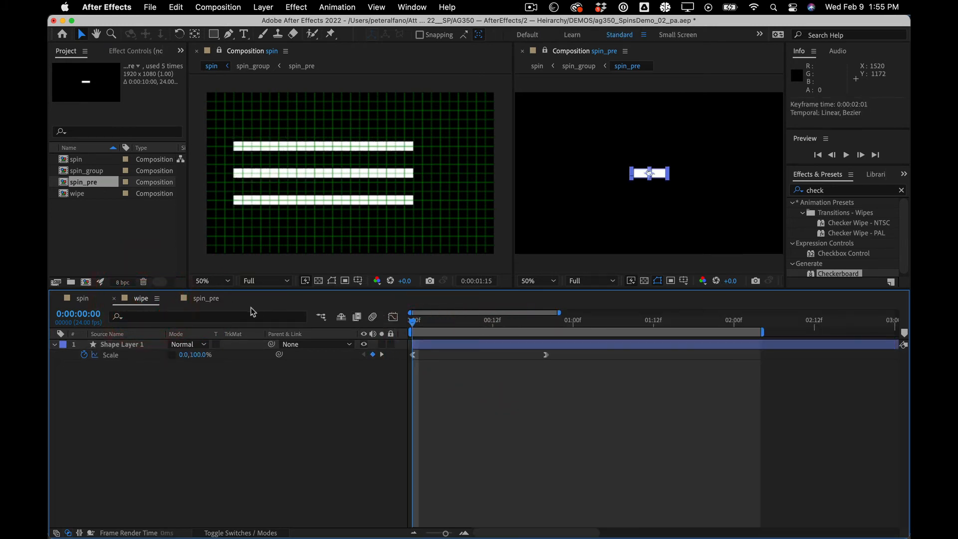
{"action": "left_click", "coordinate": [82, 298]}
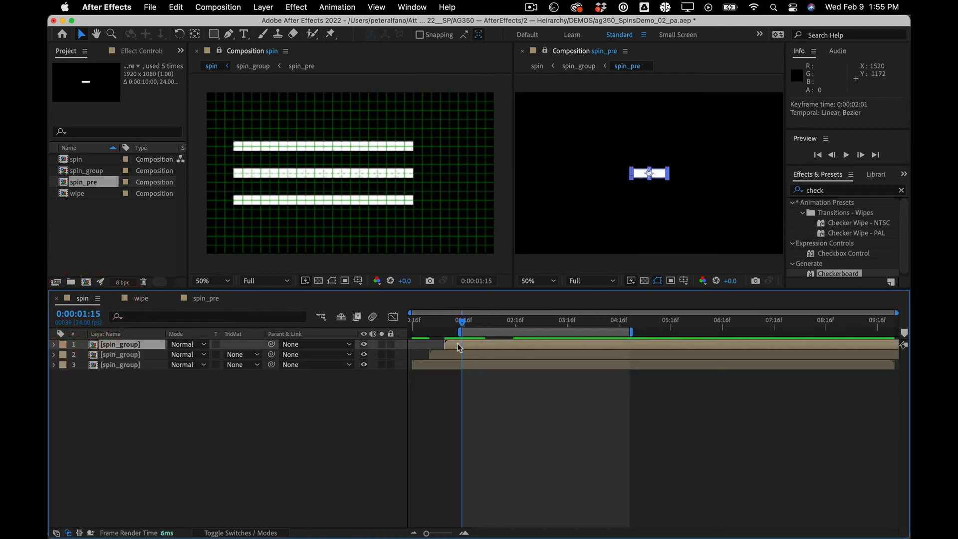
Step: Preview the three rows' spins with the shifted keyframes and deselect the layers
{"action": "key", "text": "space"}
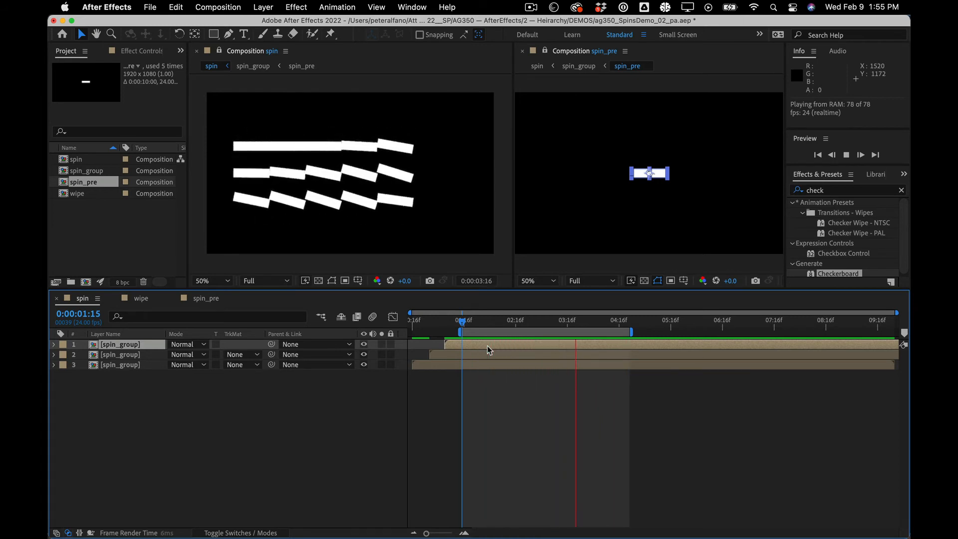
{"action": "key", "text": "space"}
{"action": "left_click", "coordinate": [261, 386]}
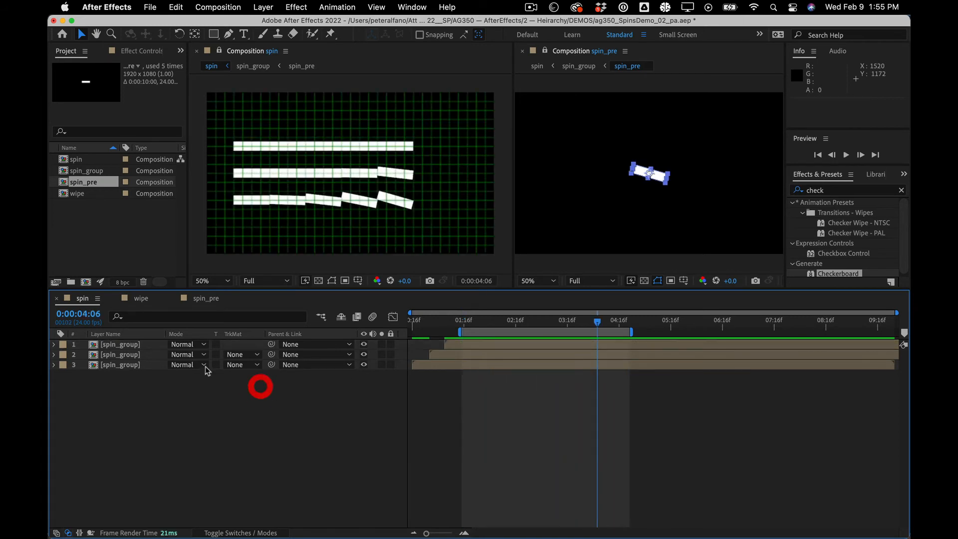
Step: Duplicate the top spin_group layer, move the copy down to position 960, 900 and start it at 0:00:01:15
{"action": "left_click", "coordinate": [144, 346]}
{"action": "key", "text": "super+d"}
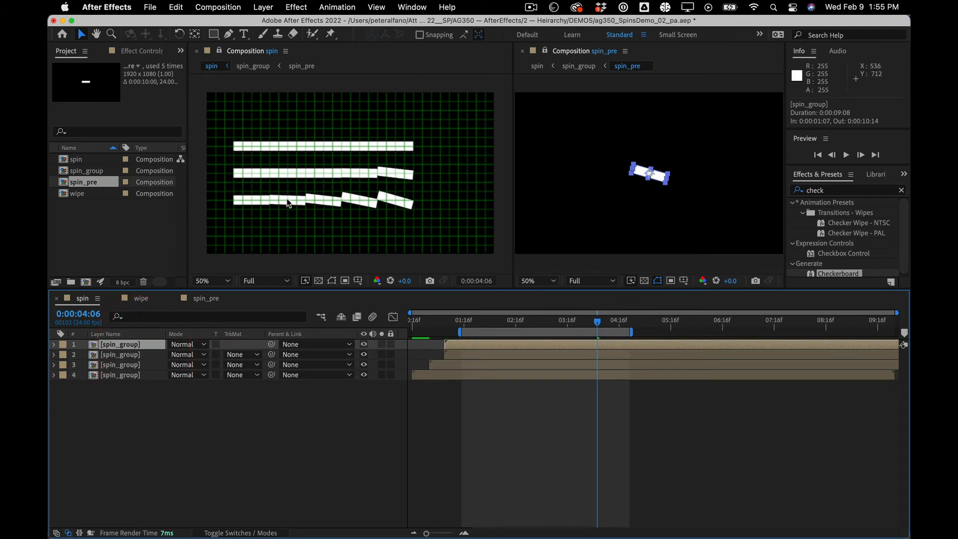
{"action": "left_click_drag", "start_coordinate": [288, 203], "coordinate": [288, 229]}
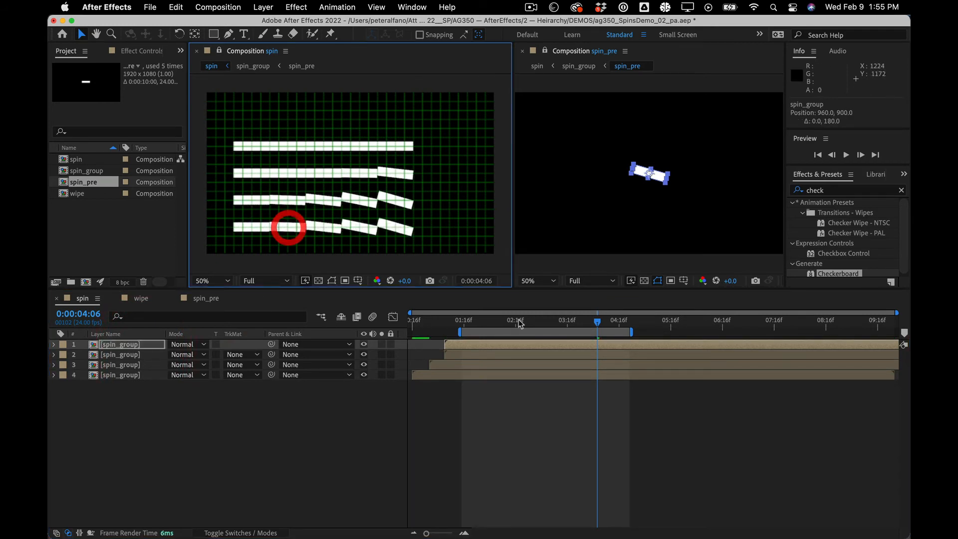
{"action": "left_click_drag", "start_coordinate": [494, 345], "coordinate": [509, 345]}
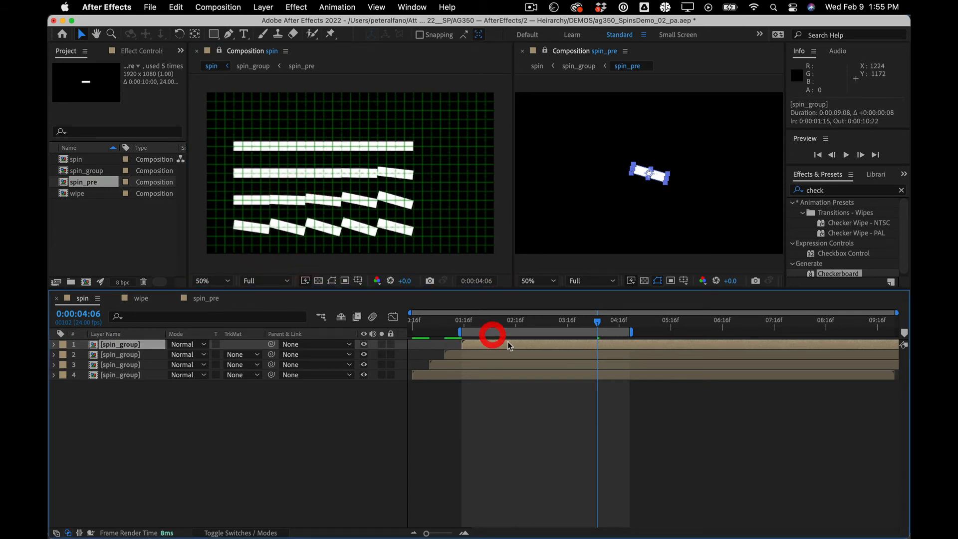
Step: Preview the four staggered rows from 0:00:01:16
{"action": "left_click_drag", "start_coordinate": [494, 321], "coordinate": [463, 322]}
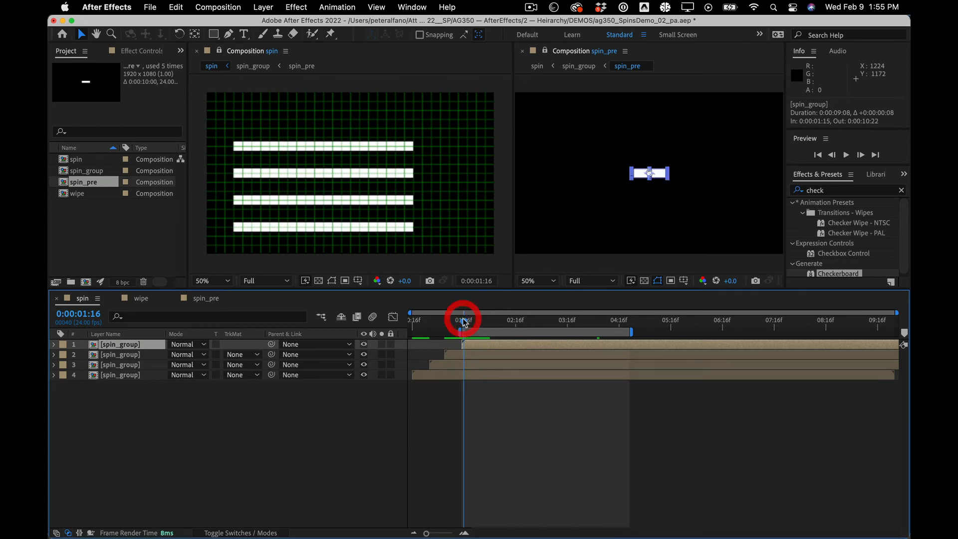
{"action": "key", "text": "space"}
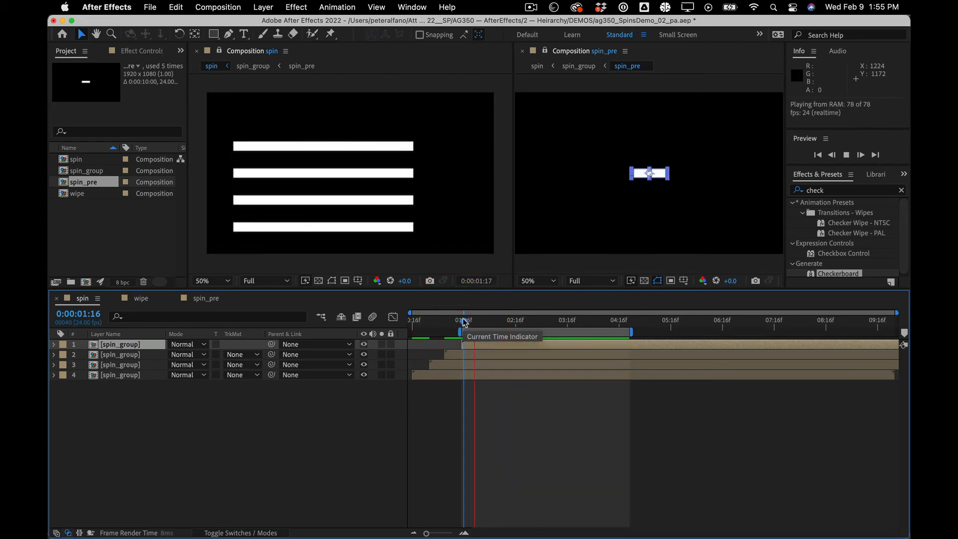
Step: Extend the spin composition's work area to end at about 0:00:05:16 and preview the rows
{"action": "left_click_drag", "start_coordinate": [631, 332], "coordinate": [670, 331]}
{"action": "key", "text": "space"}
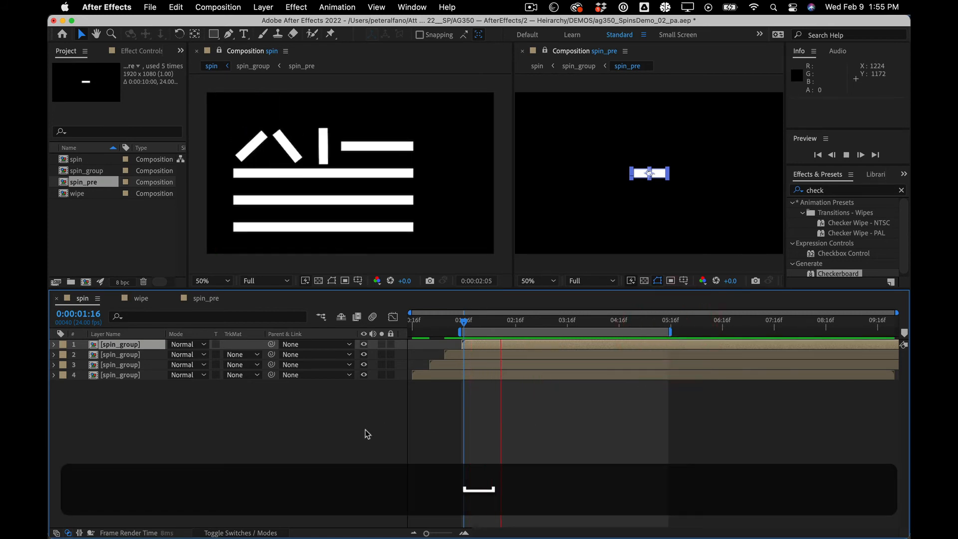
{"action": "key", "text": "space"}
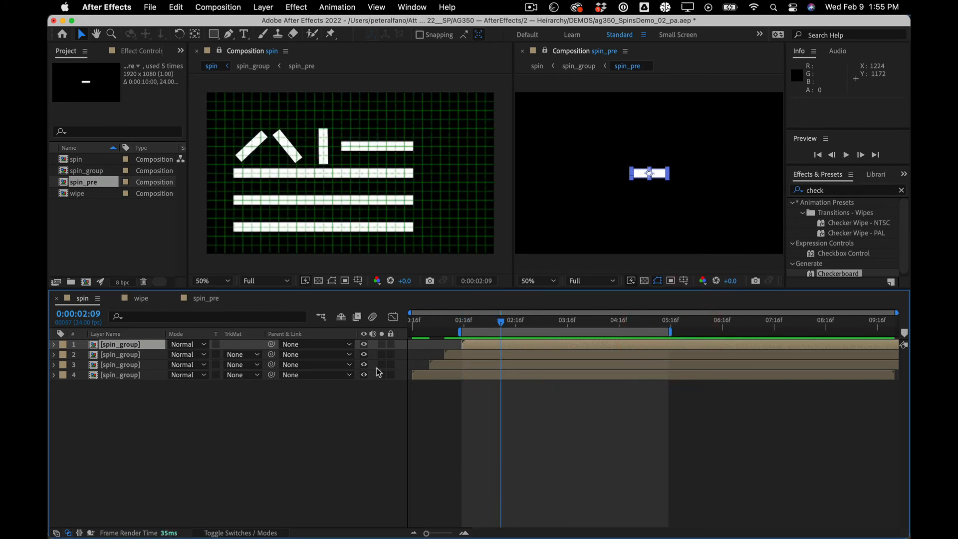
Step: Select all four spin_group layers and move them up and to the right together, placing the position at 1140, 780
{"action": "left_click", "coordinate": [127, 374], "text": "shift"}
{"action": "left_click_drag", "start_coordinate": [361, 177], "coordinate": [388, 170]}
{"action": "key", "text": "shift+Up"}
{"action": "key", "text": "shift+Up"}
{"action": "key", "text": "shift+Up"}
{"action": "key", "text": "shift+Up"}
{"action": "key", "text": "shift+Up"}
{"action": "key", "text": "shift+Up"}
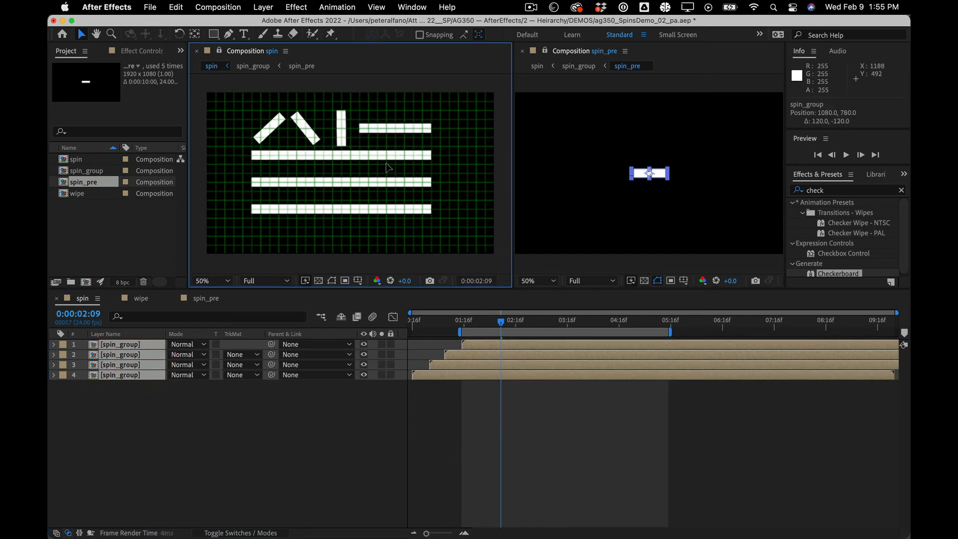
{"action": "left_click", "coordinate": [212, 257]}
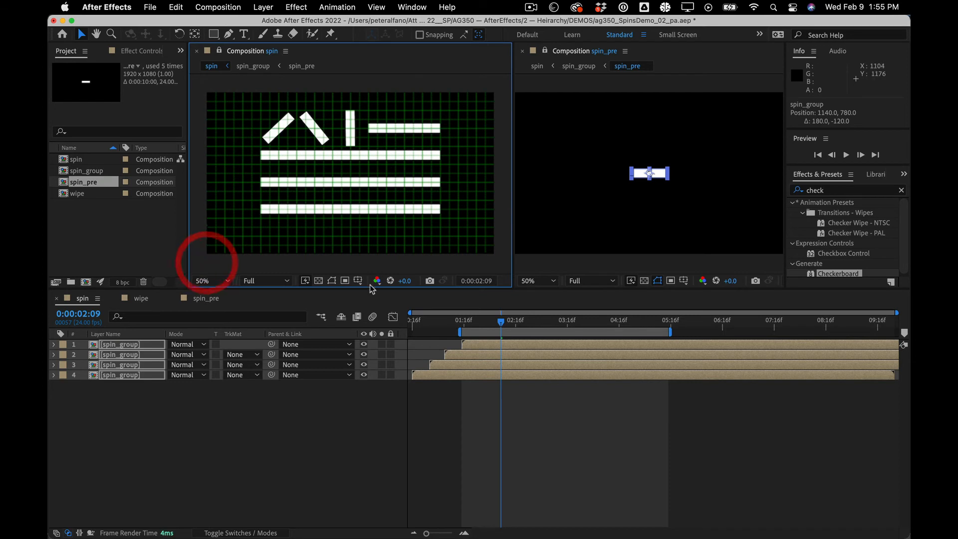
Step: In spin_pre, apply Easy Ease to the first Rotation keyframe of Shape Layer 1 at 0:00:02:01
{"action": "left_click", "coordinate": [189, 299]}
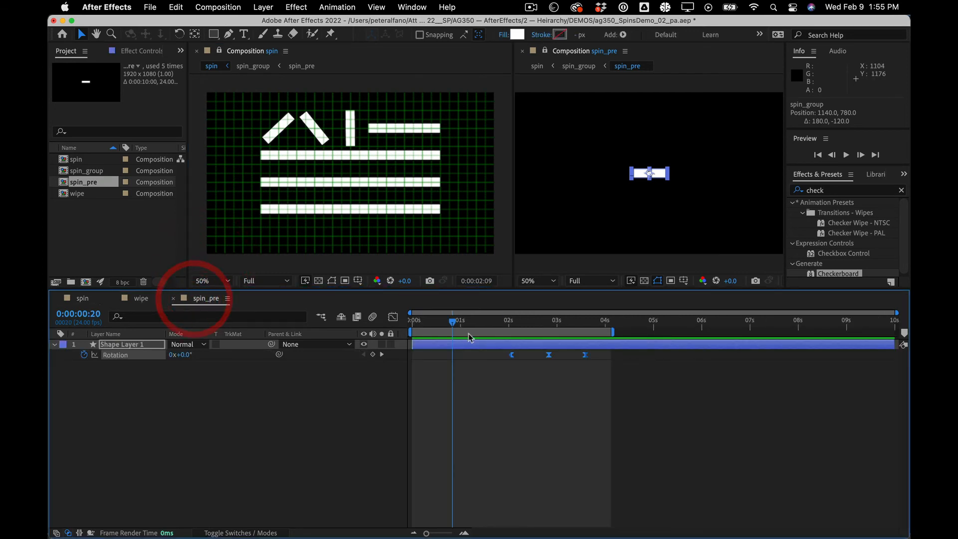
{"action": "left_click", "coordinate": [508, 356]}
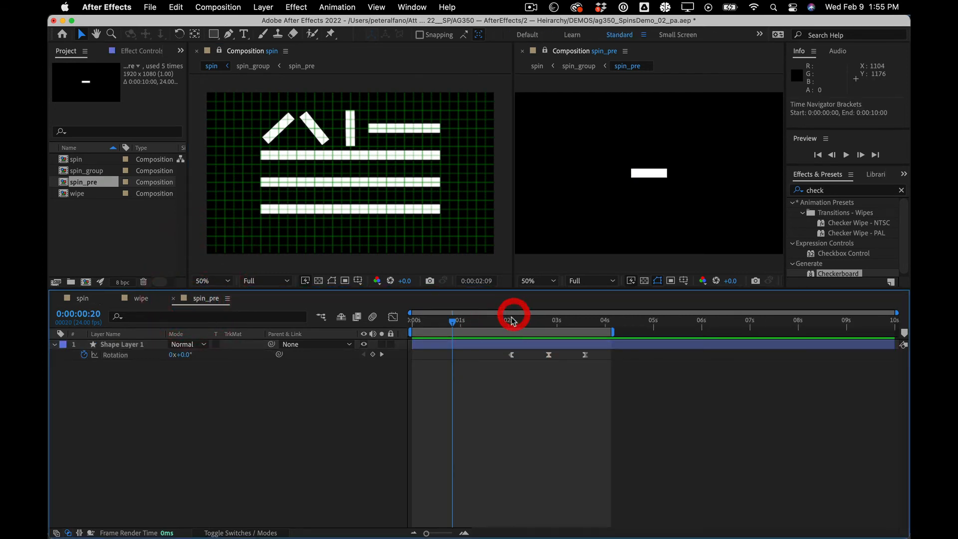
{"action": "mouse_move", "coordinate": [513, 320]}
{"action": "left_mouse_down"}
{"action": "mouse_move", "coordinate": [526, 321]}
{"action": "mouse_move", "coordinate": [511, 322]}
{"action": "left_mouse_up"}
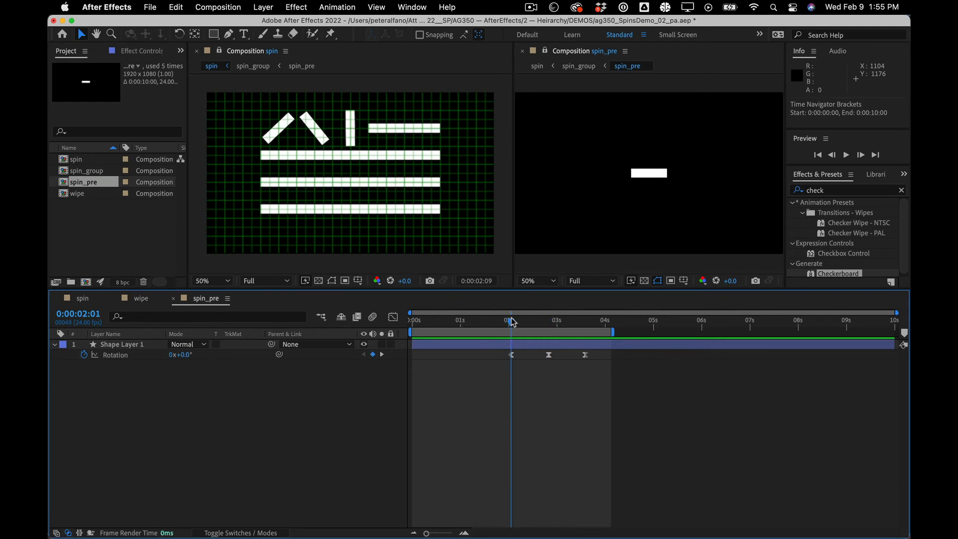
{"action": "left_click_drag", "start_coordinate": [495, 383], "coordinate": [516, 355]}
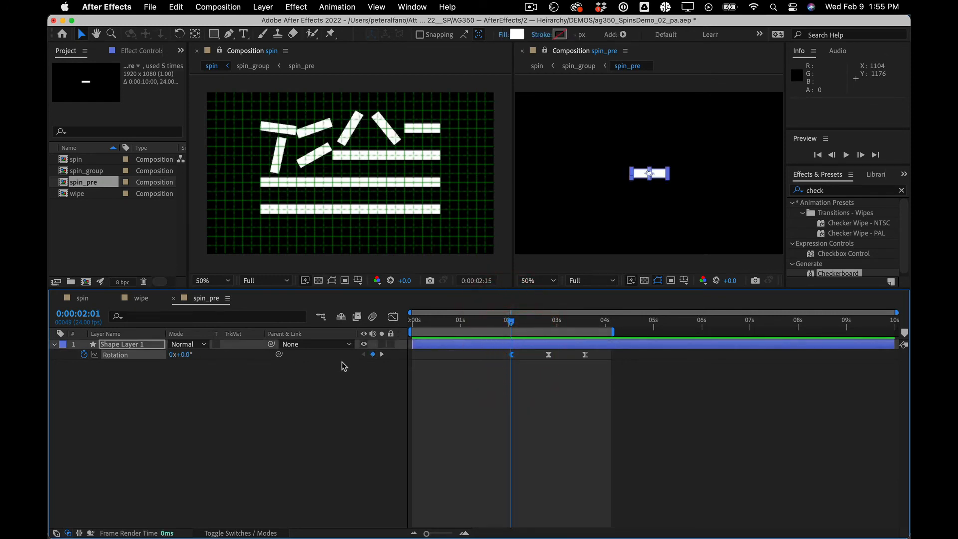
{"action": "key", "text": "F9"}
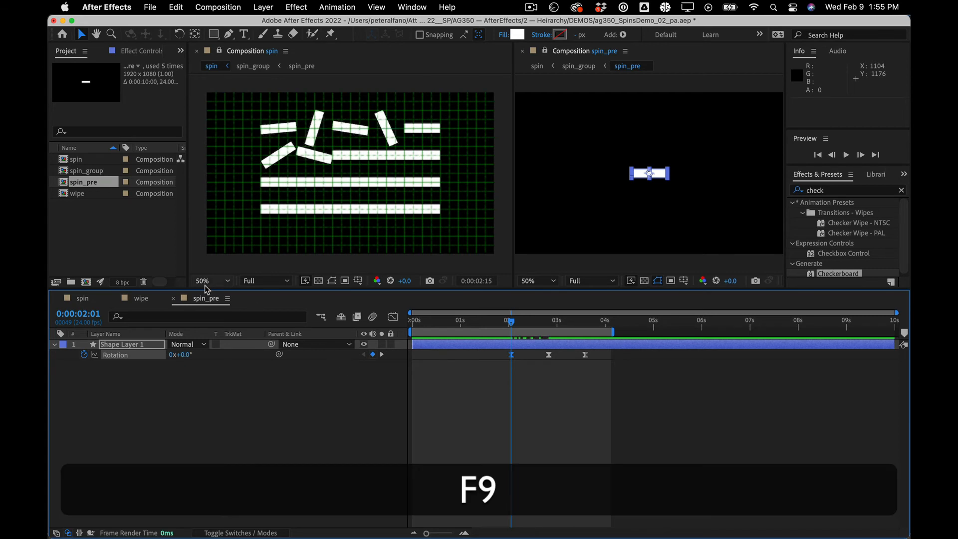
Step: Return to the spin composition, preview the four rows' eased spins from 0:00:01:15 and deselect the layers
{"action": "left_click", "coordinate": [141, 298]}
{"action": "left_click", "coordinate": [80, 297]}
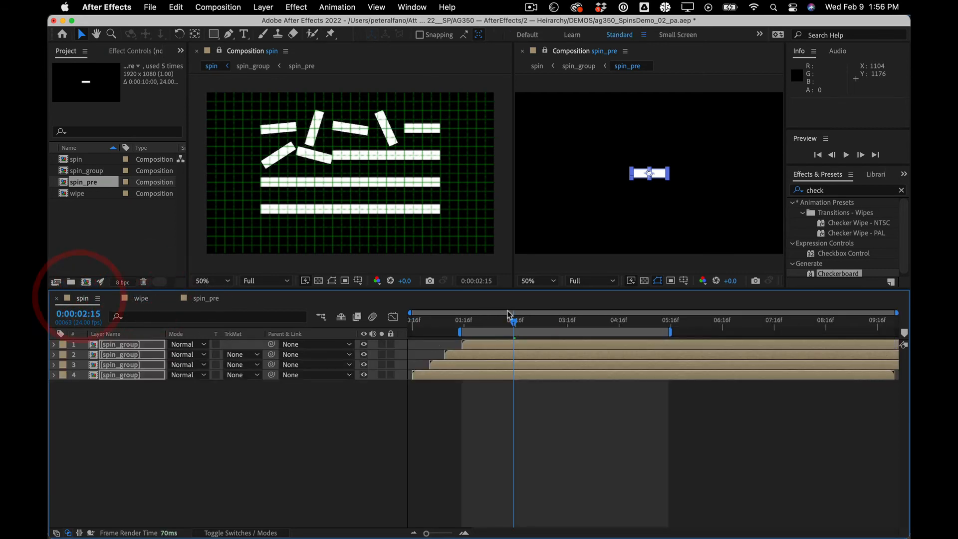
{"action": "left_click_drag", "start_coordinate": [513, 322], "coordinate": [464, 322]}
{"action": "key", "text": "space"}
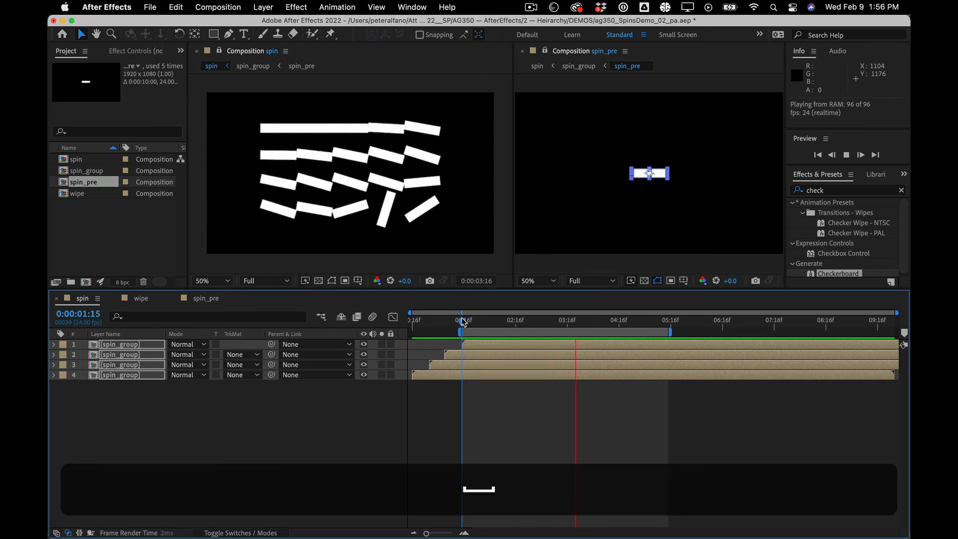
{"action": "left_click", "coordinate": [181, 419]}
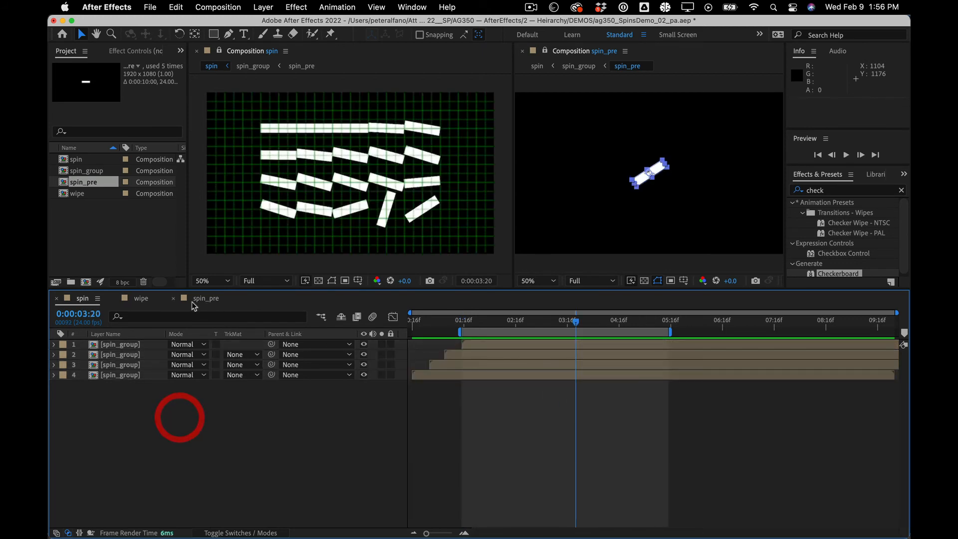
Step: Open the wipe composition, close the second viewer showing spin_pre and unlock the remaining composition viewer
{"action": "left_click", "coordinate": [134, 302]}
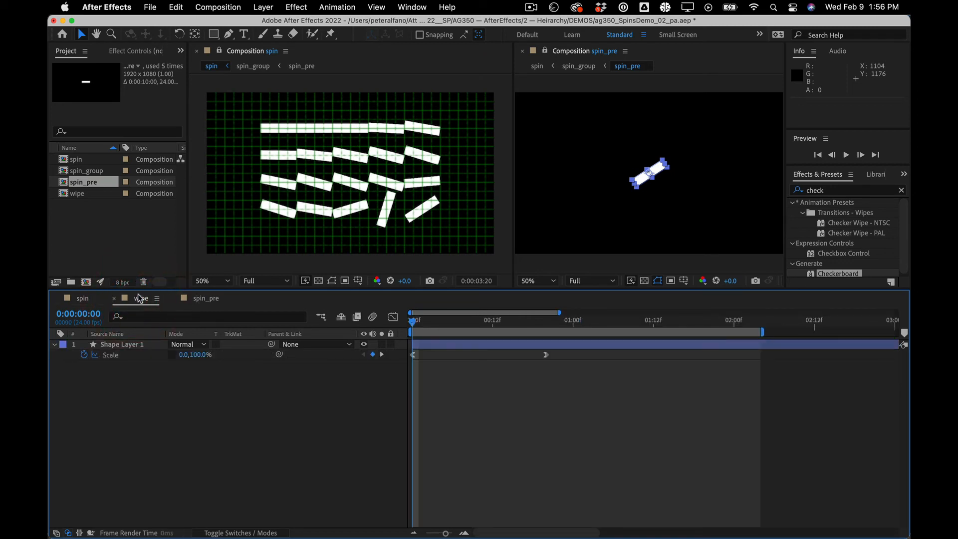
{"action": "left_click", "coordinate": [101, 248]}
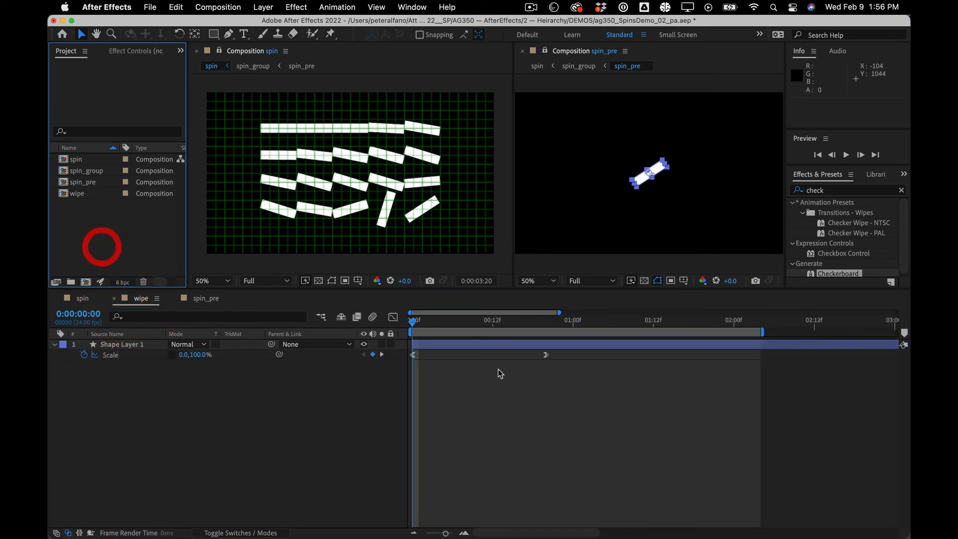
{"action": "left_click", "coordinate": [201, 425]}
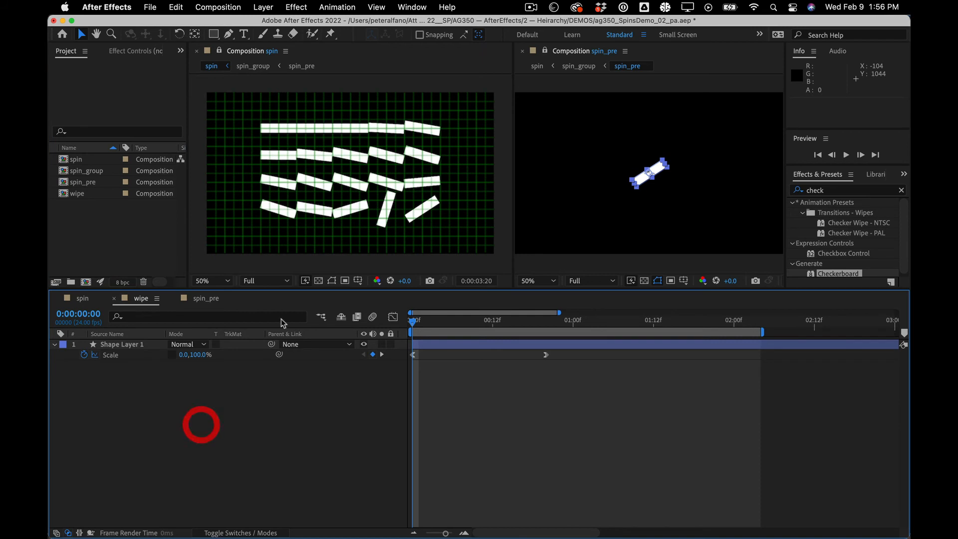
{"action": "left_click", "coordinate": [522, 50]}
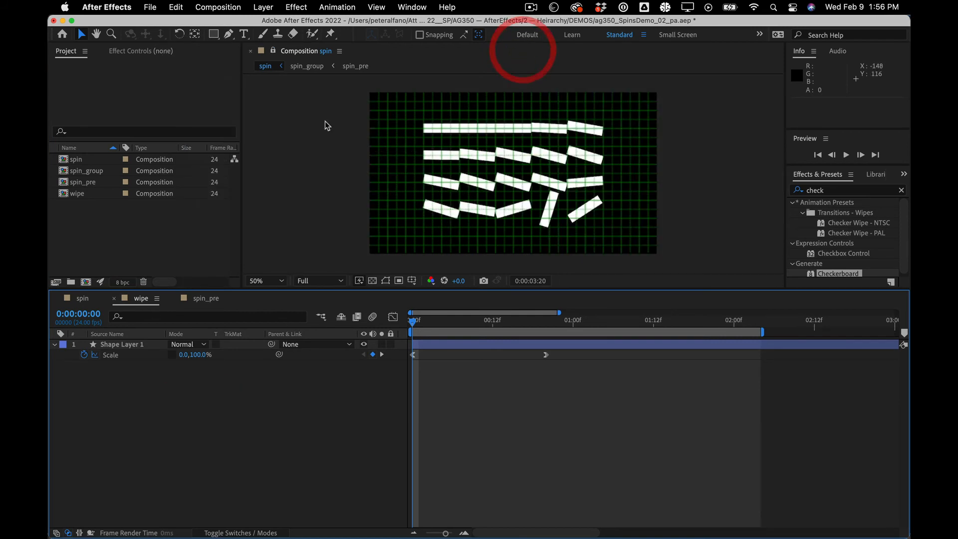
{"action": "left_click", "coordinate": [272, 53]}
{"action": "left_click", "coordinate": [205, 381]}
Step: Preview Shape Layer 1's scale wipe in the wipe composition from the start
{"action": "left_click", "coordinate": [119, 345]}
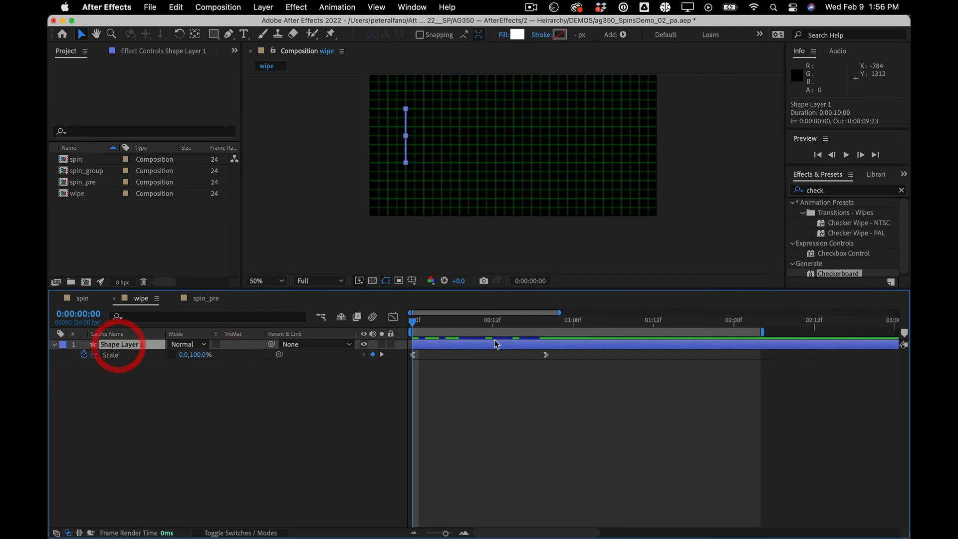
{"action": "left_click_drag", "start_coordinate": [415, 324], "coordinate": [329, 314]}
{"action": "key", "text": "space"}
{"action": "key", "text": "space"}
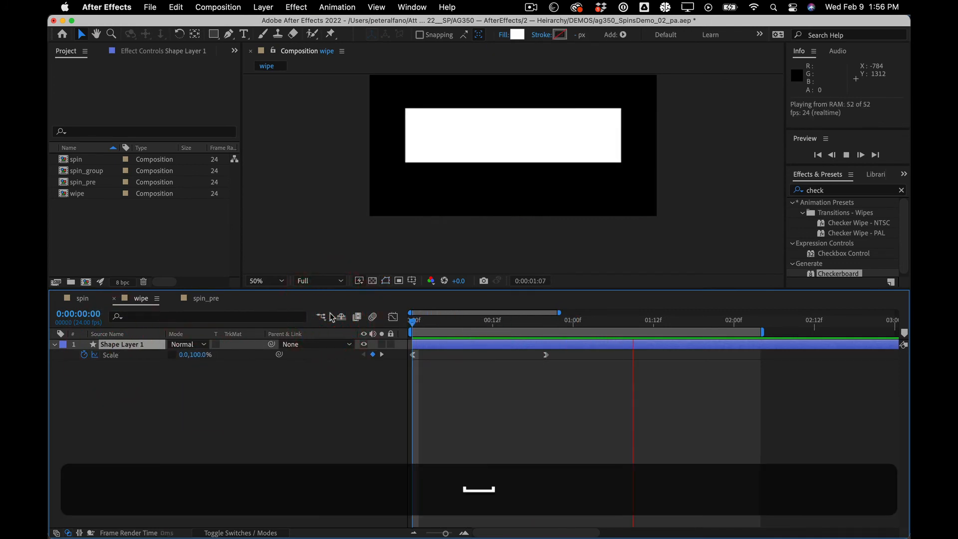
{"action": "left_click", "coordinate": [216, 394]}
Step: Pre-compose Shape Layer 1 as wipe_pre, moving all attributes into the new composition
{"action": "left_click", "coordinate": [134, 344]}
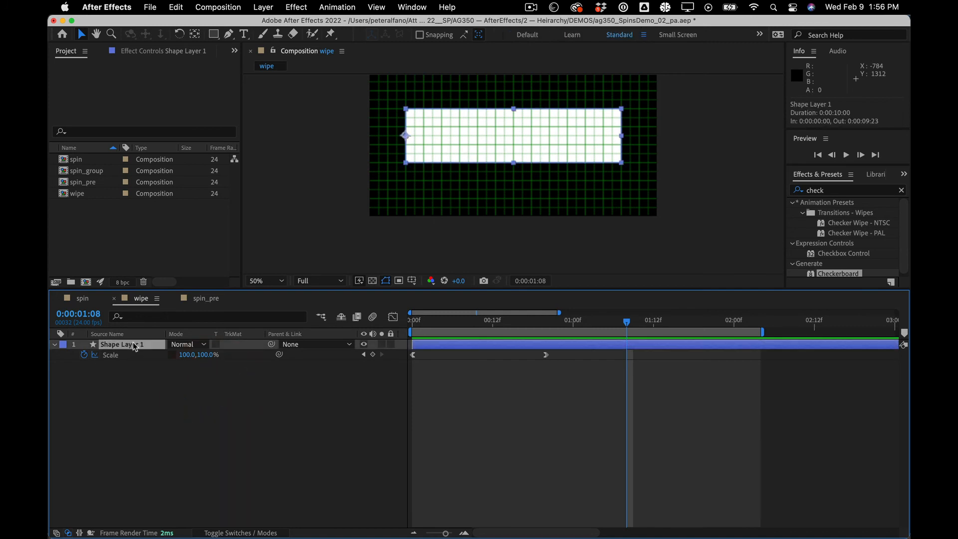
{"action": "key", "text": "super+shift+c"}
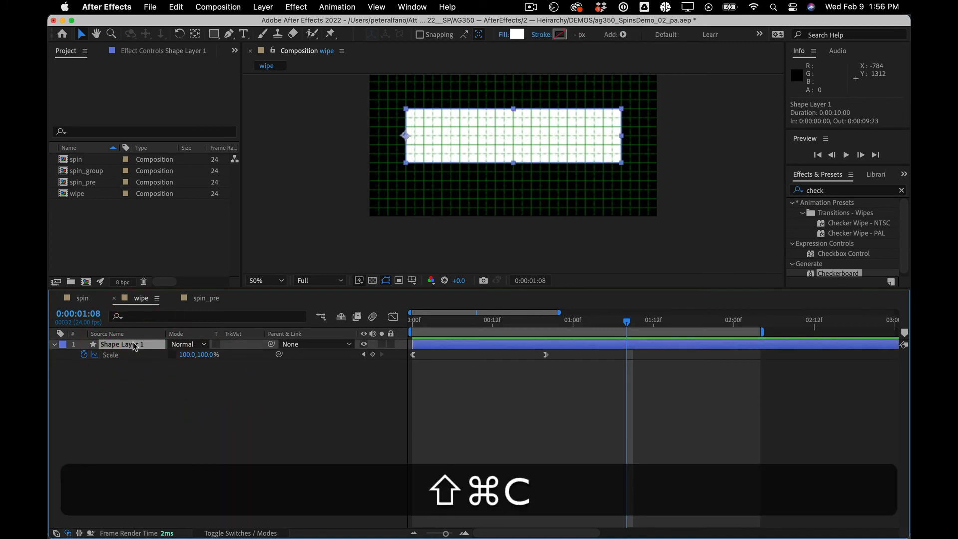
{"action": "type", "text": "wipe"}
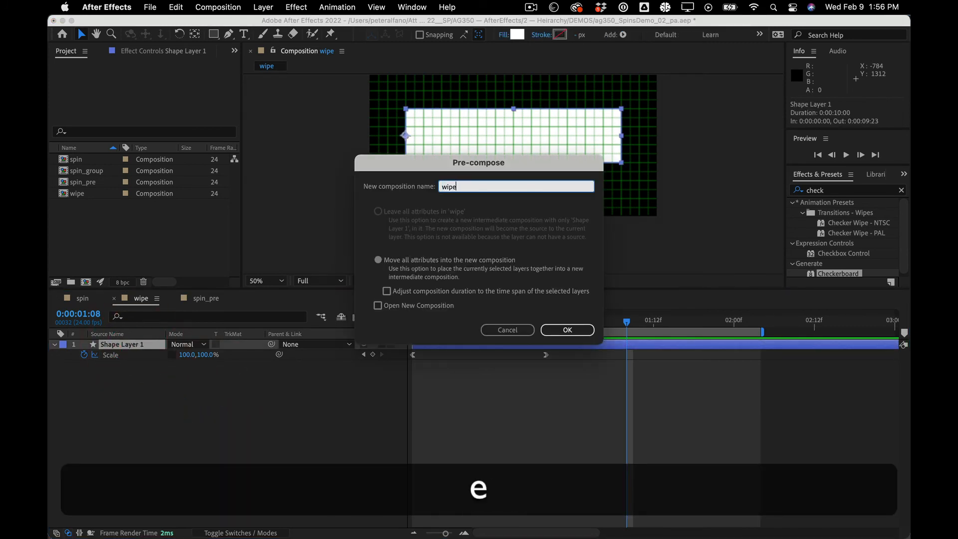
{"action": "type", "text": "_pre"}
{"action": "left_click", "coordinate": [569, 329]}
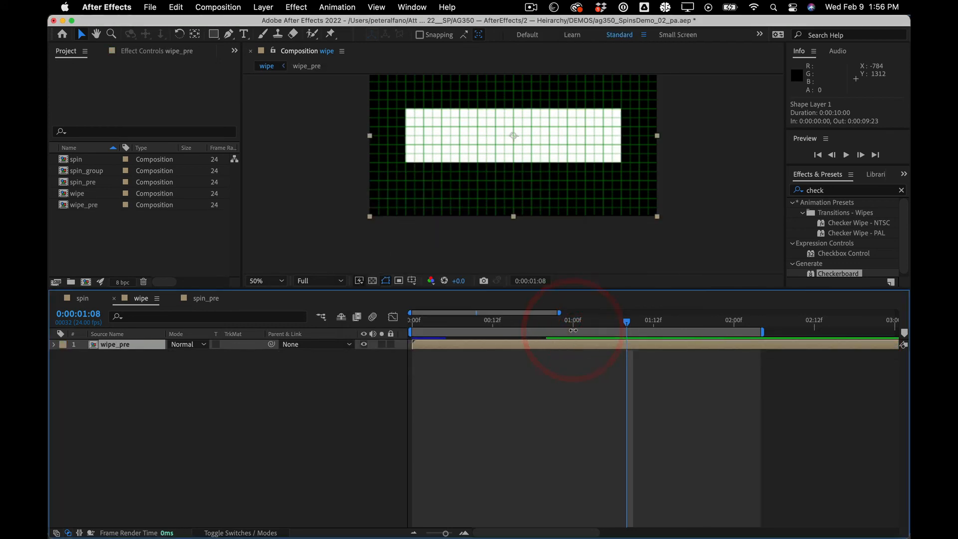
Step: In wipe_pre, delay both Scale keyframes so the first falls at about 0:00:01:15, and extend the work area end to 0:00:08:20
{"action": "left_click", "coordinate": [204, 300]}
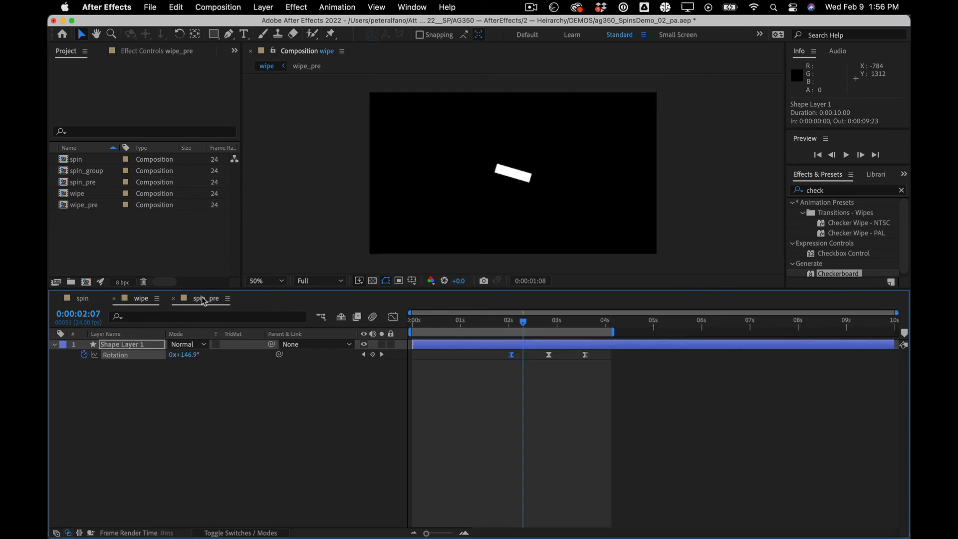
{"action": "left_click", "coordinate": [133, 299]}
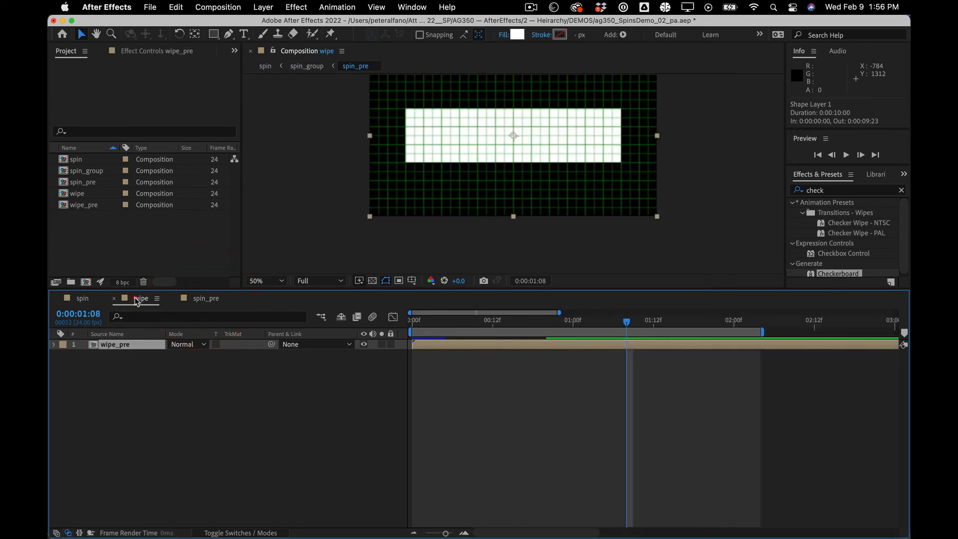
{"action": "double_click", "coordinate": [118, 345]}
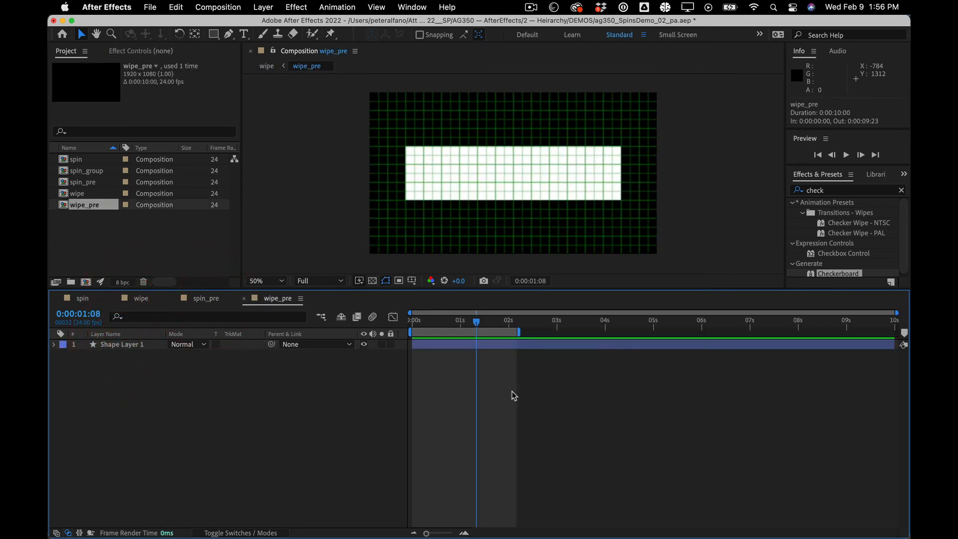
{"action": "key", "text": "super+a"}
{"action": "key", "text": "u"}
{"action": "left_click_drag", "start_coordinate": [509, 370], "coordinate": [371, 343]}
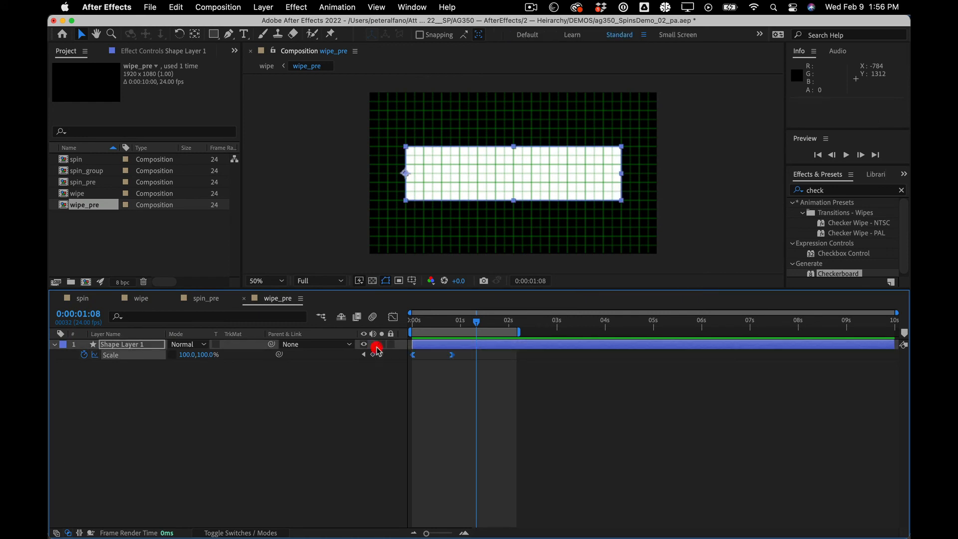
{"action": "left_click_drag", "start_coordinate": [452, 357], "coordinate": [529, 368]}
{"action": "left_click_drag", "start_coordinate": [522, 332], "coordinate": [845, 358]}
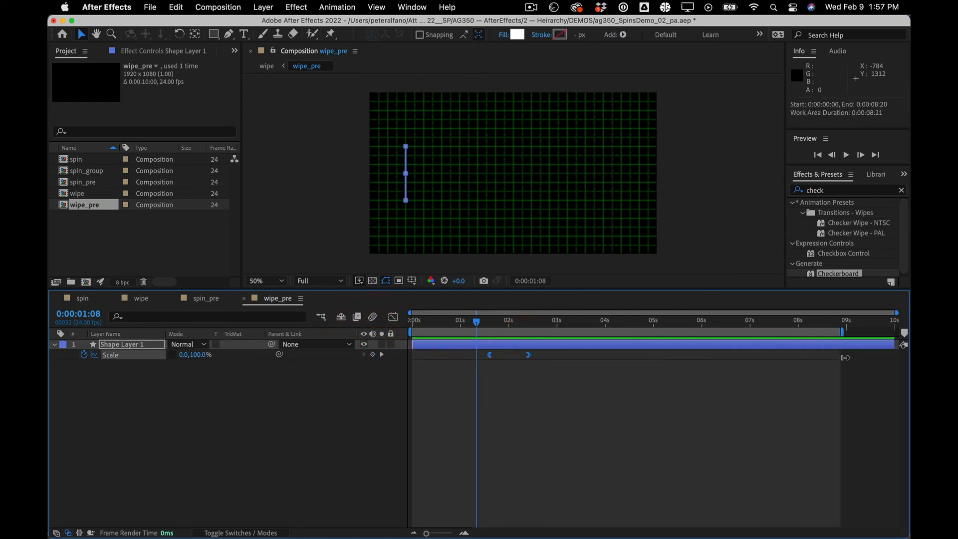
Step: Return to the wipe composition, preview the delayed wipe from 0:00:00:23 and scrub to 0:00:01:18
{"action": "left_click", "coordinate": [139, 298]}
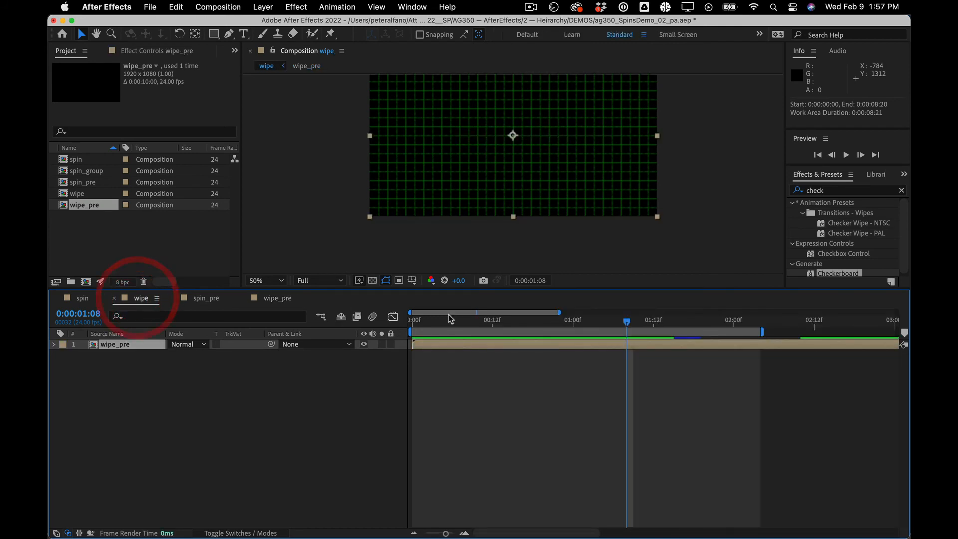
{"action": "left_click", "coordinate": [567, 321]}
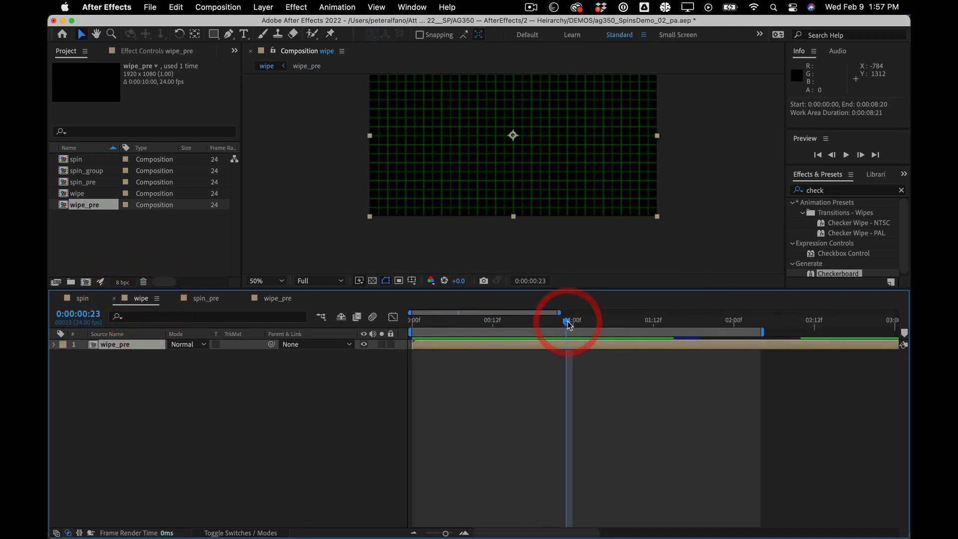
{"action": "key", "text": "space"}
{"action": "left_click_drag", "start_coordinate": [655, 318], "coordinate": [696, 314]}
Step: Duplicate the wipe_pre layer, offset the copy to start at 0:00:00:08 and widen the visible timeline to 0:00:09:00
{"action": "left_click", "coordinate": [594, 344]}
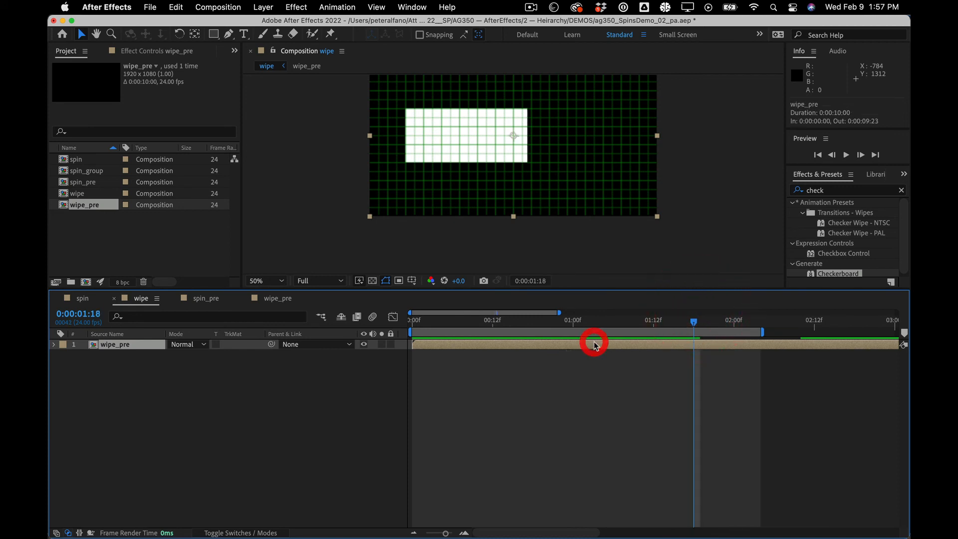
{"action": "key", "text": "super+d"}
{"action": "left_click_drag", "start_coordinate": [594, 343], "coordinate": [615, 342]}
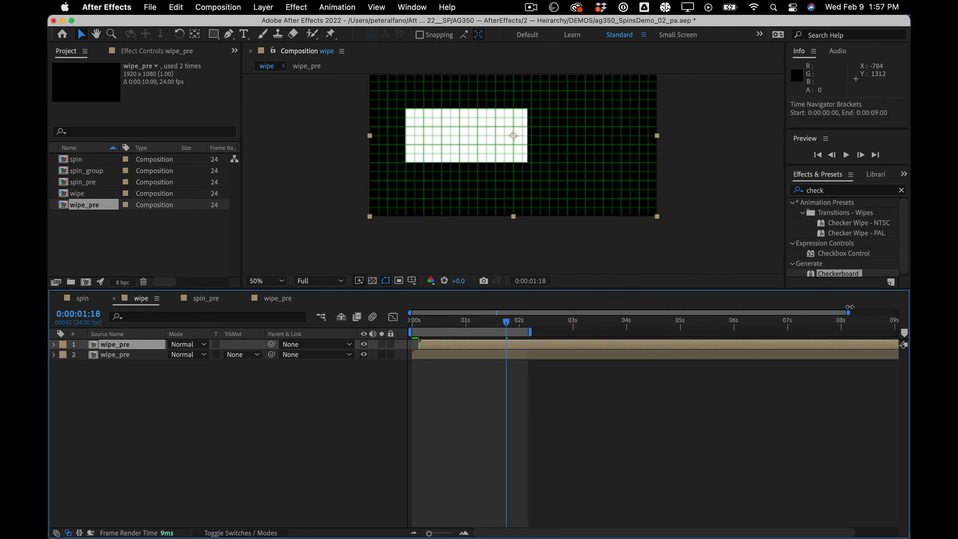
{"action": "left_click_drag", "start_coordinate": [845, 312], "coordinate": [848, 313]}
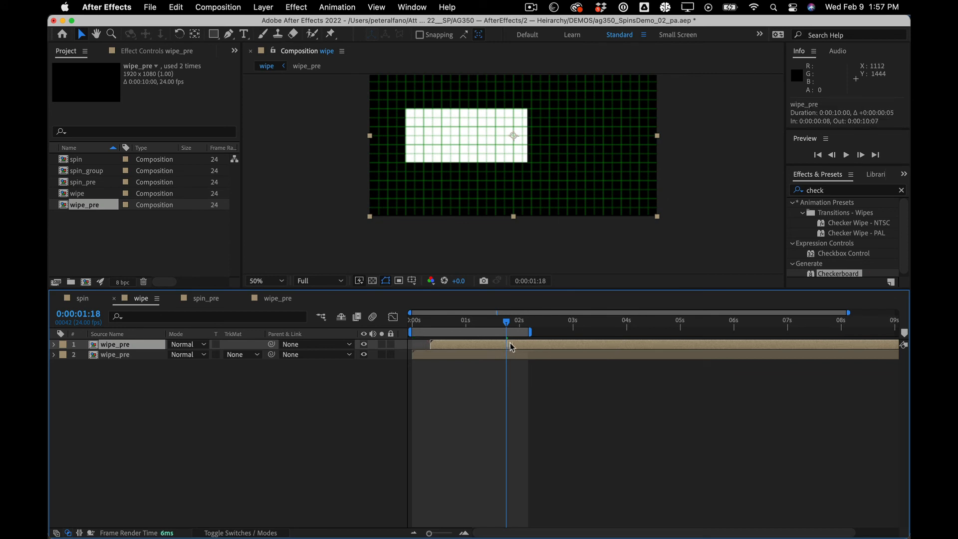
Step: Find the Fill effect and apply it to the upper wipe_pre layer
{"action": "left_click_drag", "start_coordinate": [827, 191], "coordinate": [765, 185]}
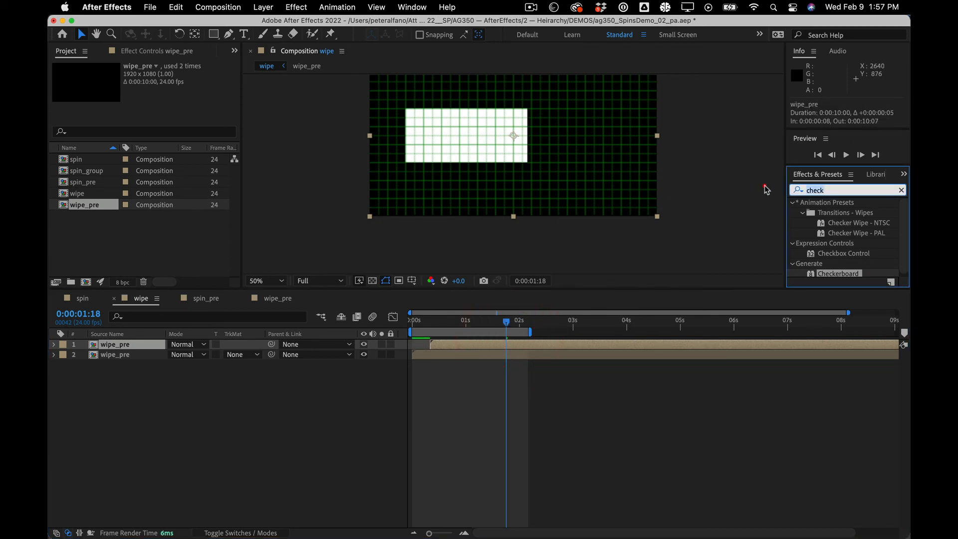
{"action": "type", "text": "fill"}
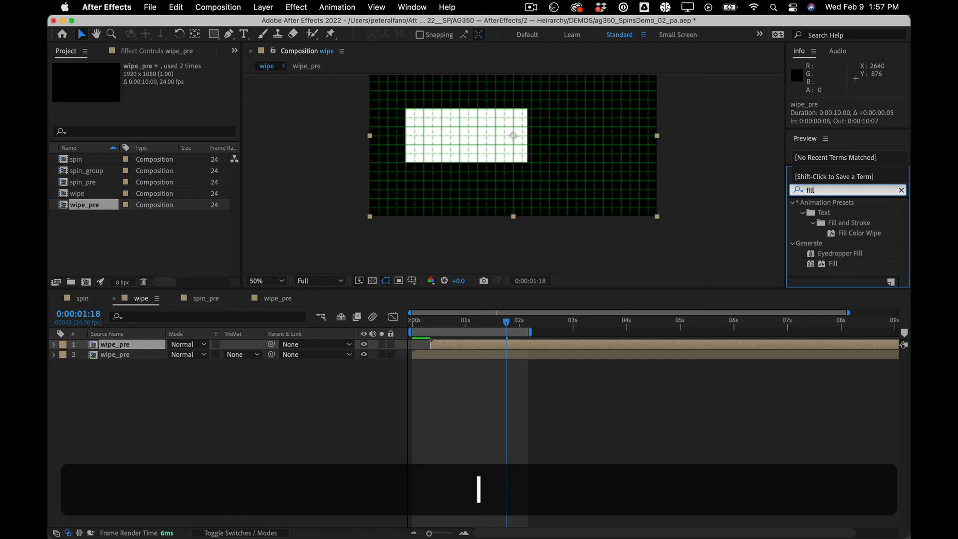
{"action": "left_click", "coordinate": [834, 264]}
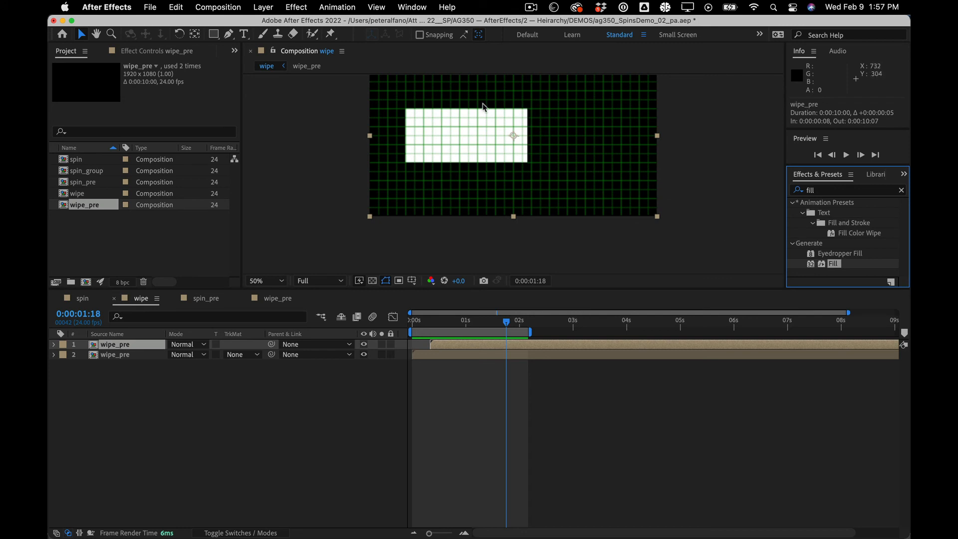
{"action": "left_click", "coordinate": [372, 280]}
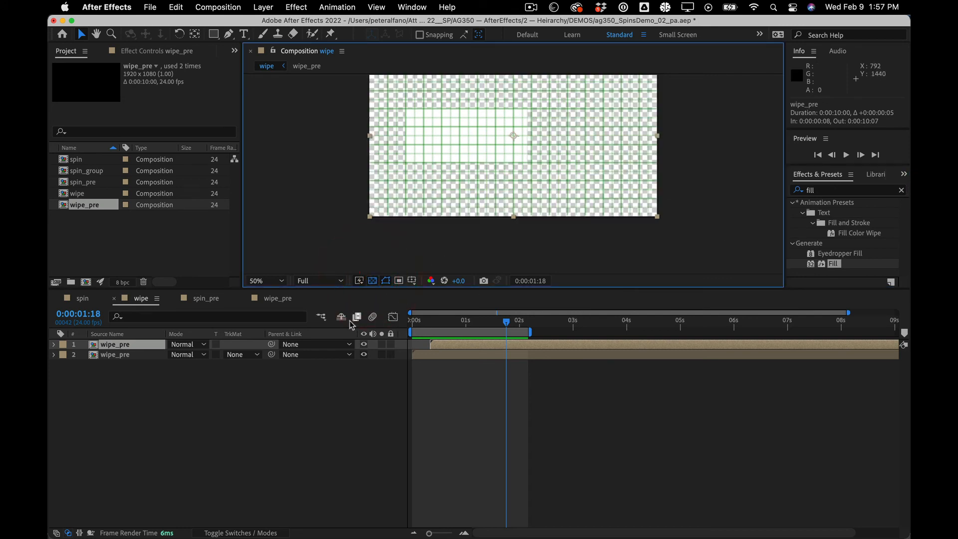
{"action": "left_click", "coordinate": [373, 280]}
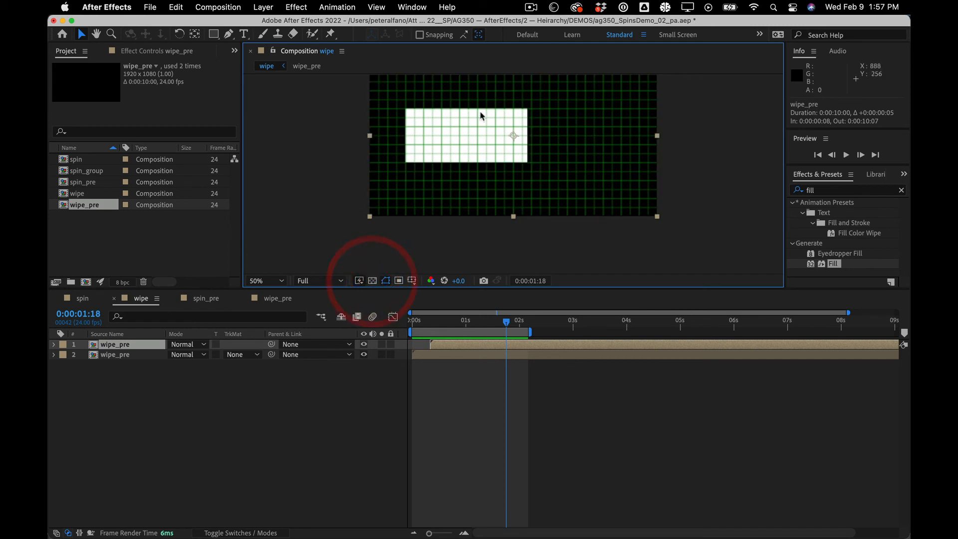
{"action": "left_click_drag", "start_coordinate": [833, 264], "coordinate": [516, 346]}
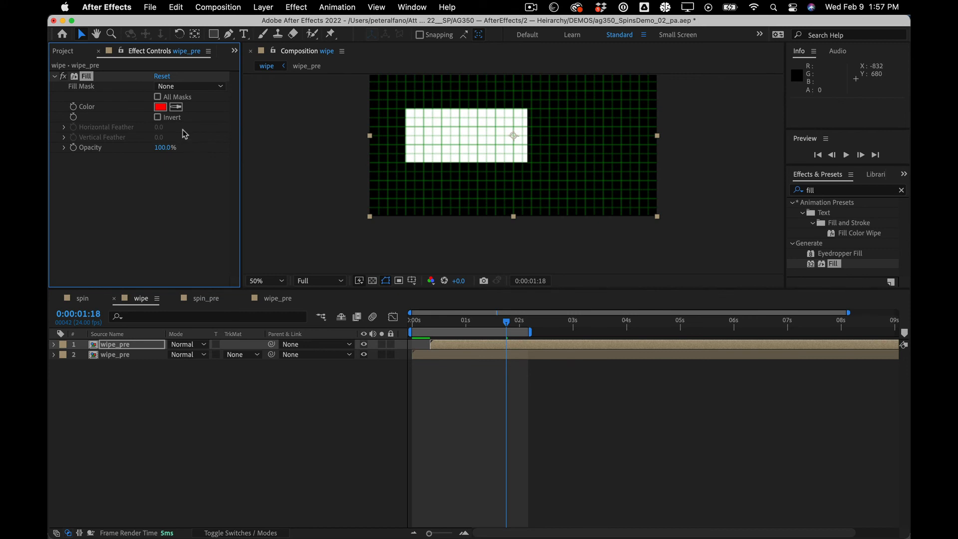
Step: Scrub to 0:00:01:21 and shift the red wipe_pre layer to start at 0:00:00:04
{"action": "mouse_move", "coordinate": [501, 322]}
{"action": "left_mouse_down"}
{"action": "mouse_move", "coordinate": [493, 321]}
{"action": "mouse_move", "coordinate": [514, 321]}
{"action": "left_mouse_up"}
{"action": "mouse_move", "coordinate": [476, 352]}
{"action": "left_mouse_down"}
{"action": "mouse_move", "coordinate": [457, 349]}
{"action": "mouse_move", "coordinate": [467, 351]}
{"action": "left_mouse_up"}
{"action": "left_click", "coordinate": [131, 385]}
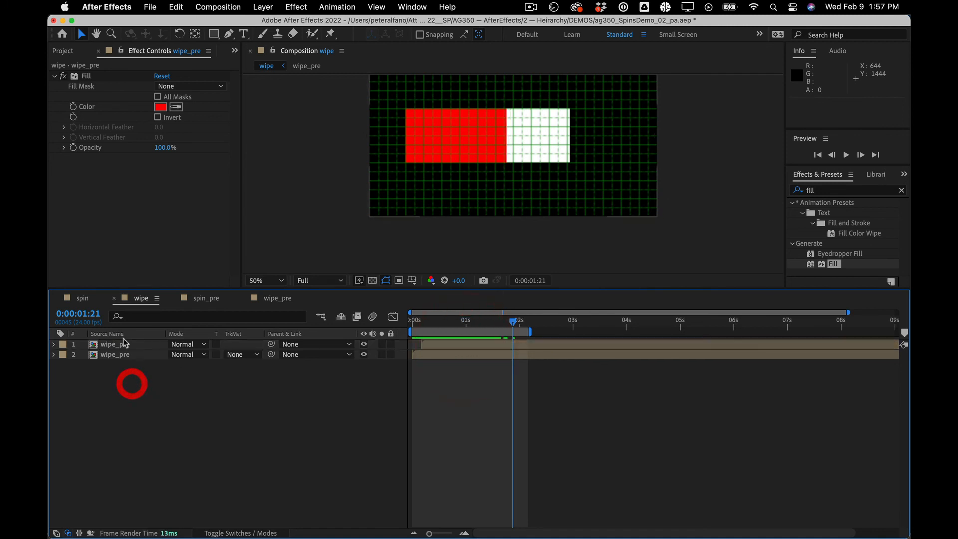
Step: Duplicate the red wipe_pre layer, offset the copy to start at 0:00:00:09 and scrub to 0:00:02:00
{"action": "left_click", "coordinate": [125, 345]}
{"action": "key", "text": "super+d"}
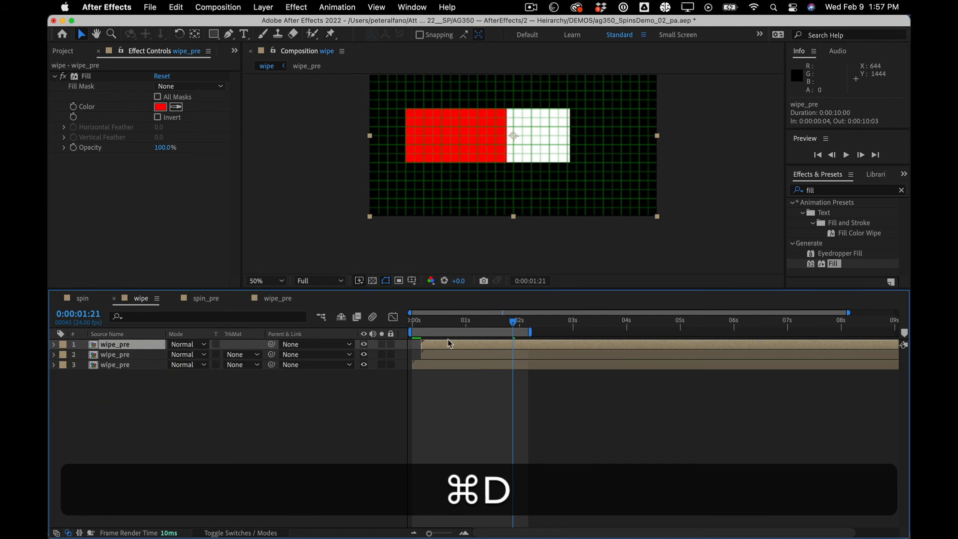
{"action": "left_click_drag", "start_coordinate": [460, 326], "coordinate": [519, 316]}
Step: Set the Fill color of the newest wipe_pre copy to yellow, FFD700
{"action": "left_click", "coordinate": [160, 107]}
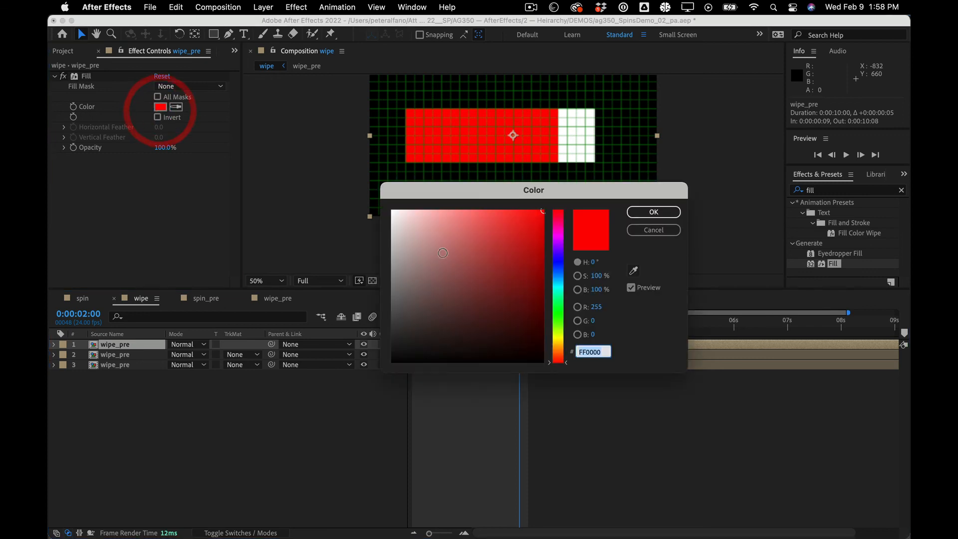
{"action": "left_click_drag", "start_coordinate": [564, 329], "coordinate": [560, 345]}
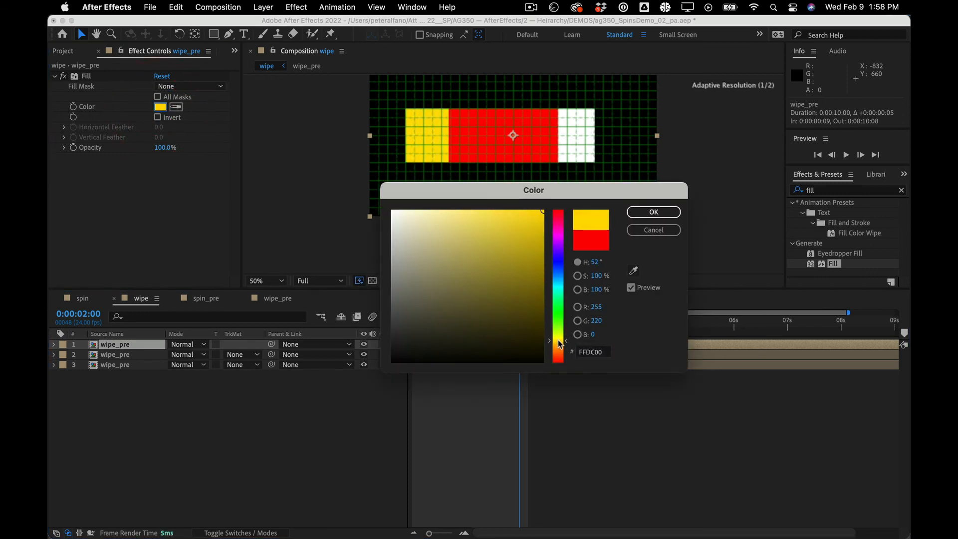
{"action": "left_click", "coordinate": [560, 344]}
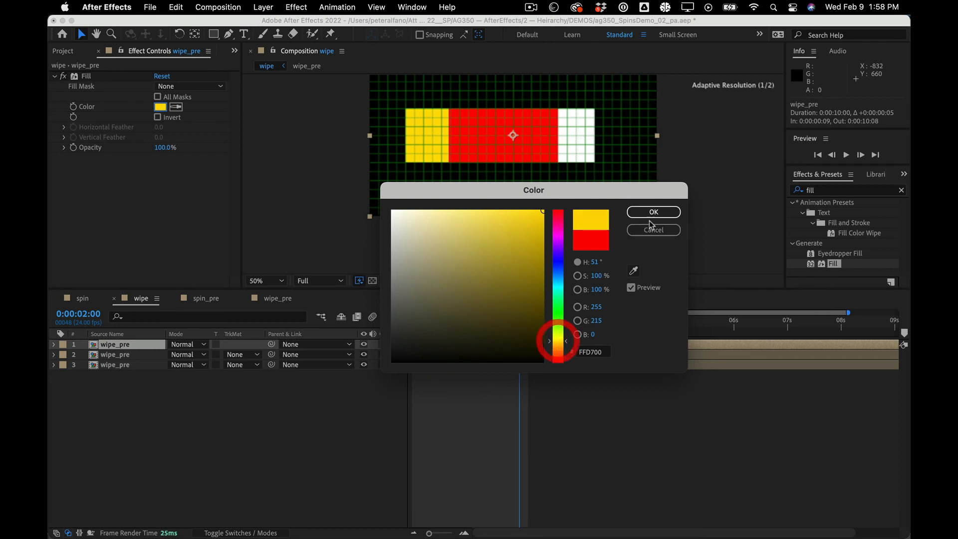
{"action": "left_click", "coordinate": [654, 211]}
Step: Duplicate the yellow wipe_pre layer with a start at 0:00:00:15, and extend the work area end to 0:00:04:14
{"action": "left_click", "coordinate": [133, 345]}
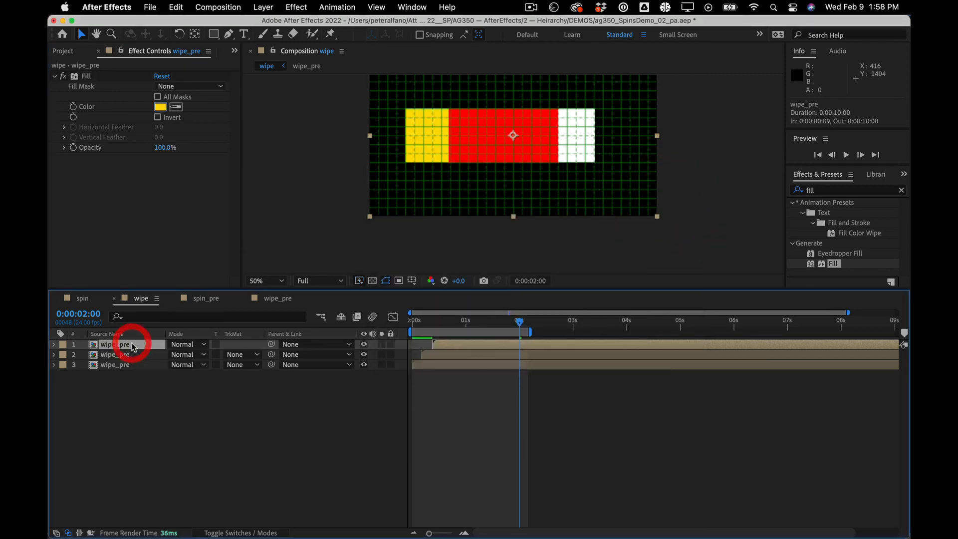
{"action": "key", "text": "super+d"}
{"action": "left_click_drag", "start_coordinate": [472, 348], "coordinate": [485, 348]}
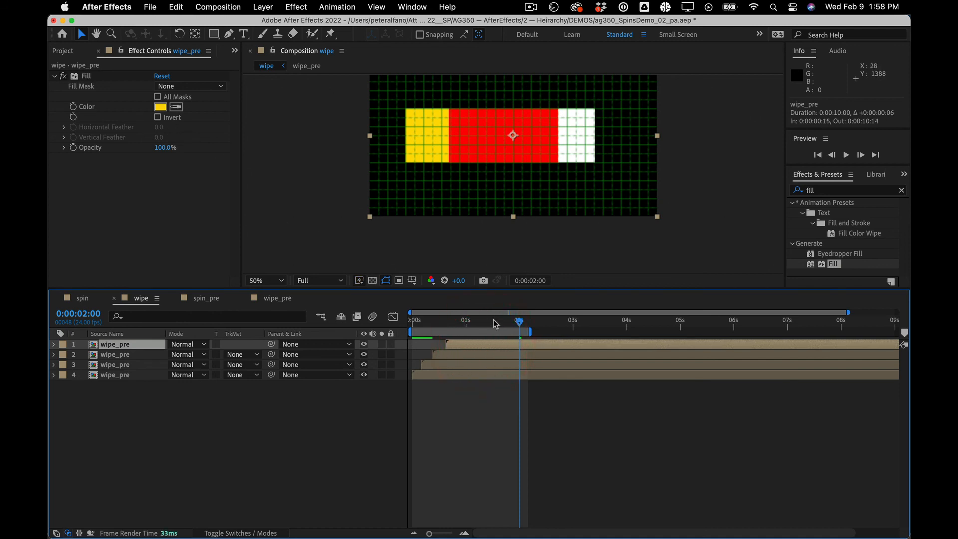
{"action": "left_click_drag", "start_coordinate": [526, 330], "coordinate": [662, 331]}
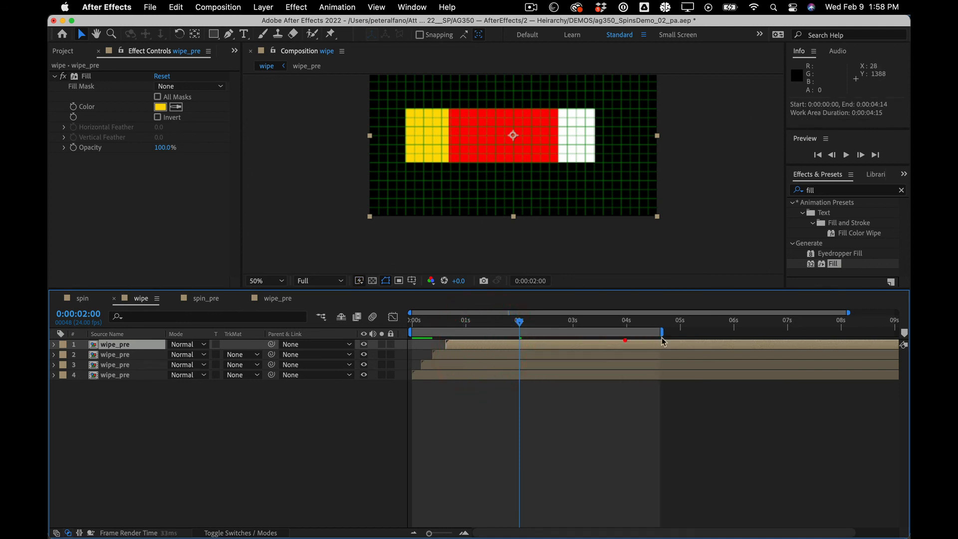
{"action": "left_click", "coordinate": [533, 327]}
{"action": "mouse_move", "coordinate": [534, 327]}
{"action": "left_mouse_down"}
{"action": "mouse_move", "coordinate": [567, 327]}
{"action": "mouse_move", "coordinate": [531, 326]}
{"action": "left_mouse_up"}
Step: Set the Fill color of the topmost wipe_pre copy to blue, 0B48F8
{"action": "left_click", "coordinate": [160, 107]}
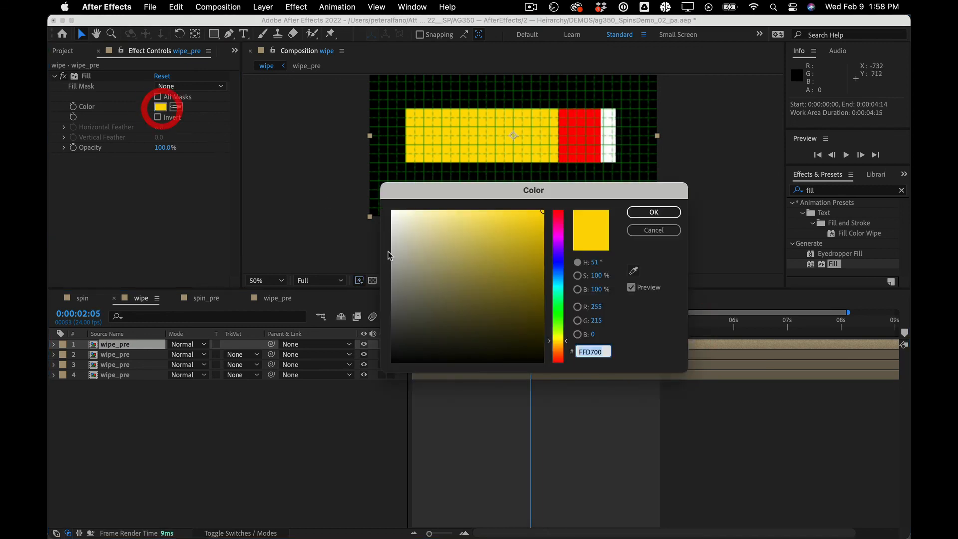
{"action": "left_click", "coordinate": [559, 267]}
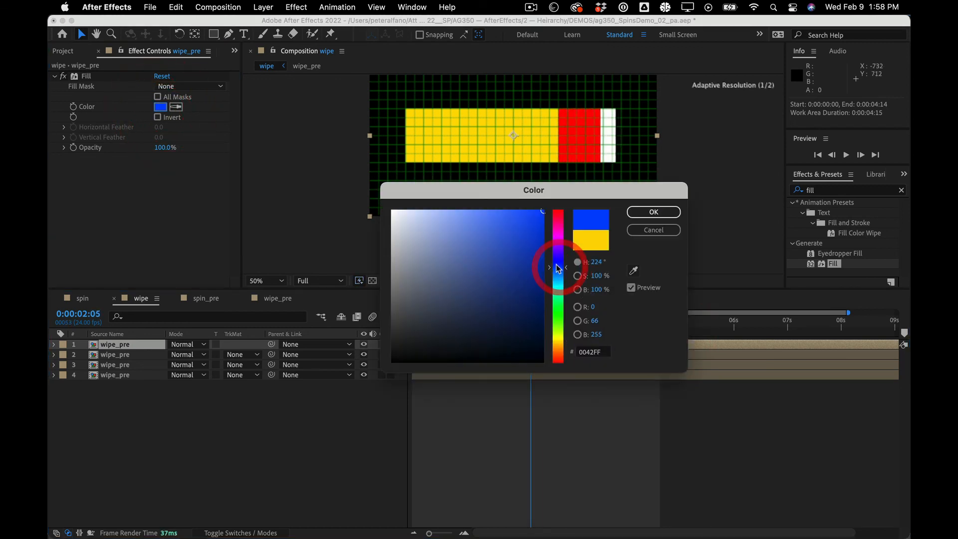
{"action": "left_click", "coordinate": [497, 216]}
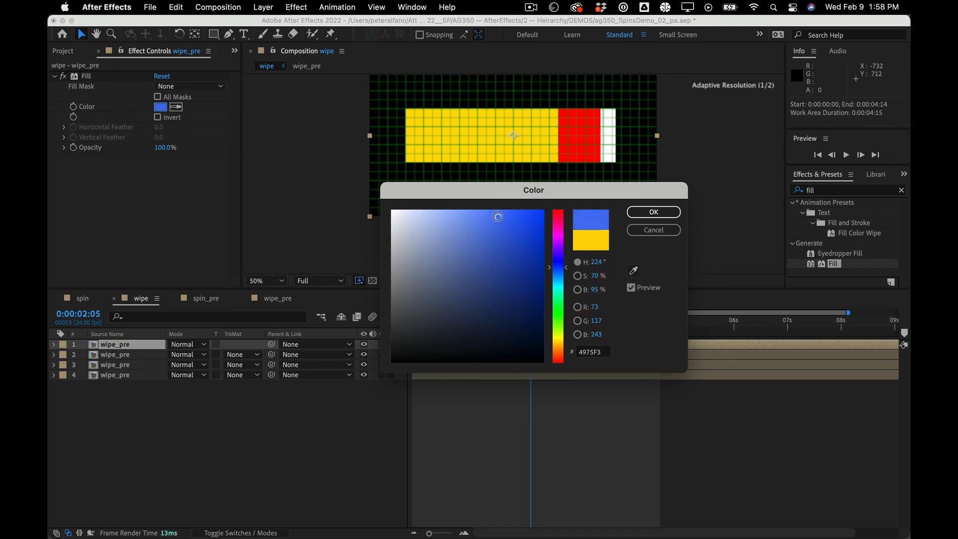
{"action": "left_click", "coordinate": [521, 210]}
{"action": "left_click_drag", "start_coordinate": [520, 210], "coordinate": [537, 213]}
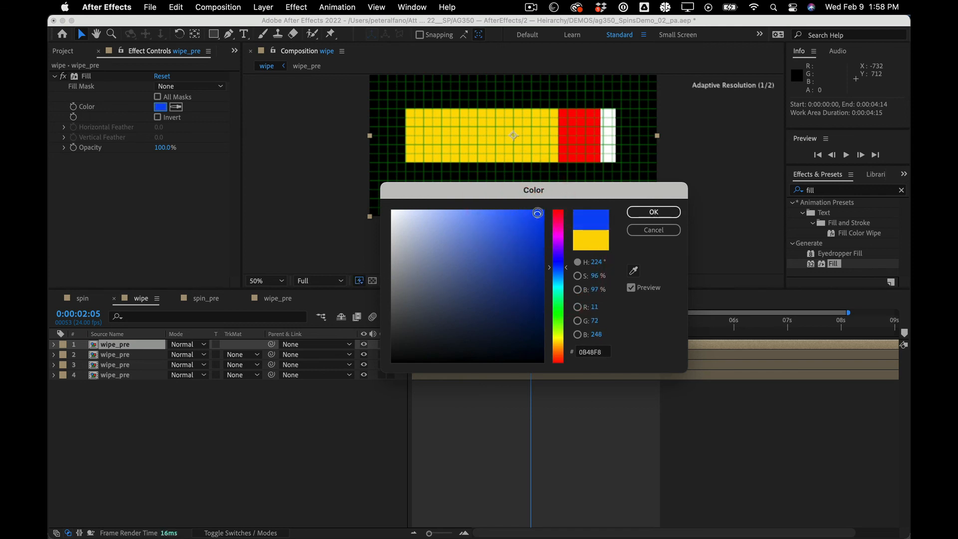
{"action": "left_click", "coordinate": [654, 212]}
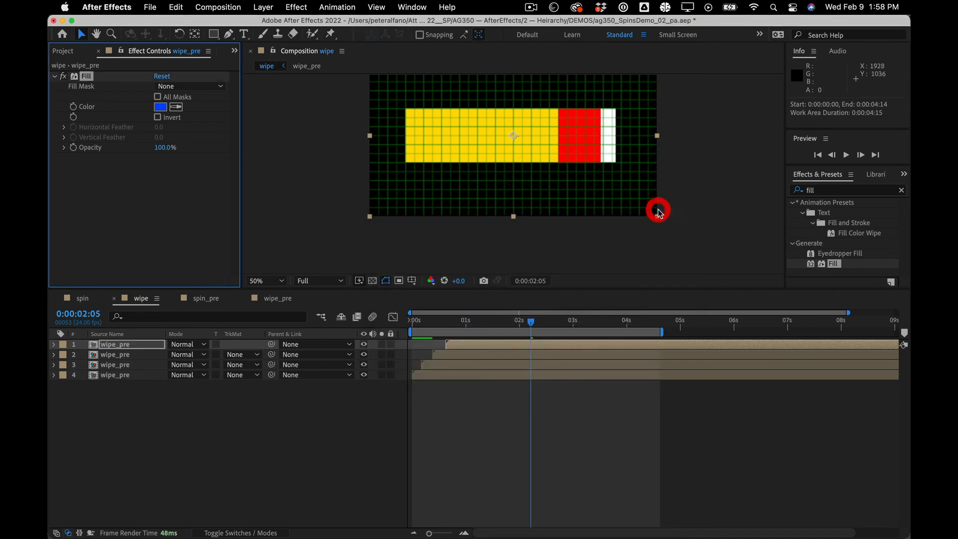
Step: Shift the blue wipe_pre layer to start at 0:00:00:13, then hide the grid with the time at 0:00:00:00
{"action": "mouse_move", "coordinate": [492, 346]}
{"action": "left_mouse_down"}
{"action": "mouse_move", "coordinate": [478, 347]}
{"action": "mouse_move", "coordinate": [486, 345]}
{"action": "left_mouse_up"}
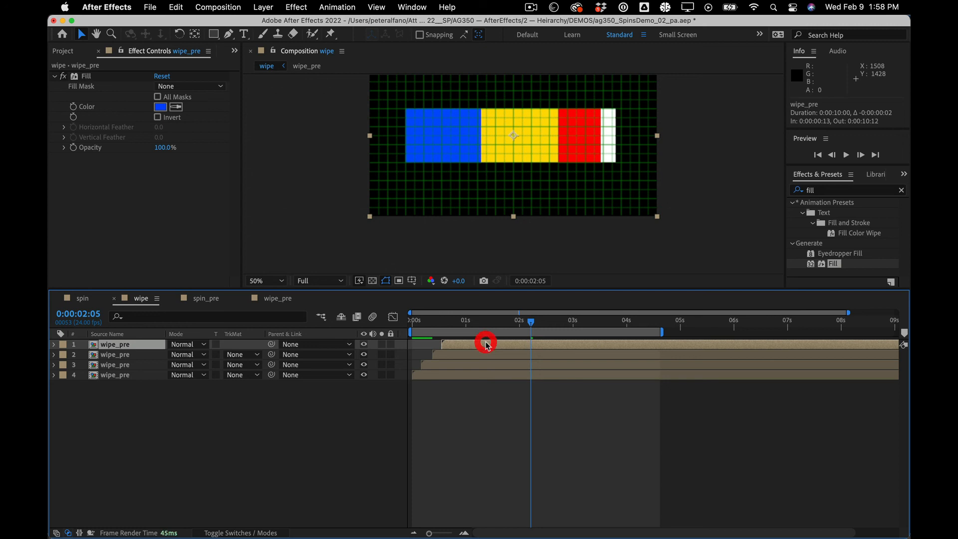
{"action": "left_click_drag", "start_coordinate": [506, 323], "coordinate": [376, 318]}
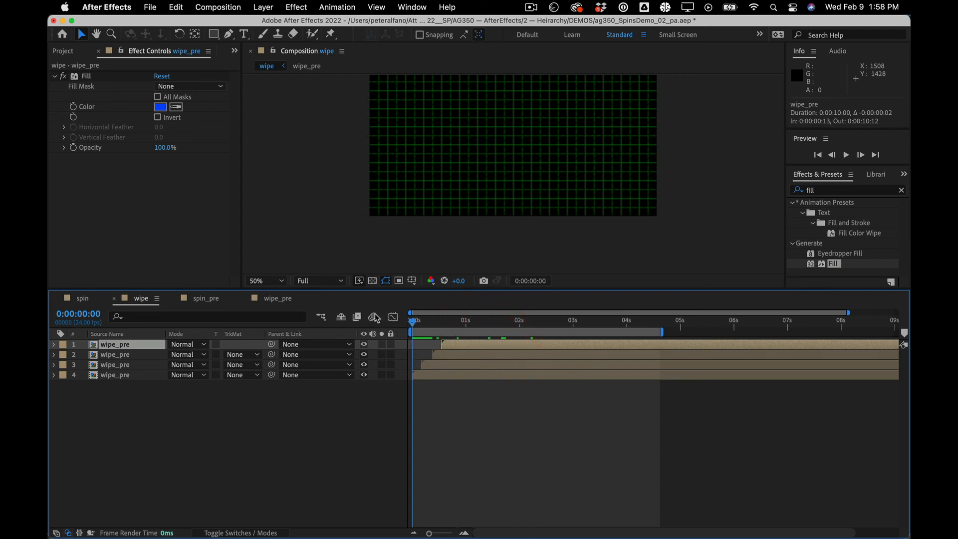
{"action": "left_click", "coordinate": [374, 317]}
{"action": "key", "text": "super+apostrophe"}
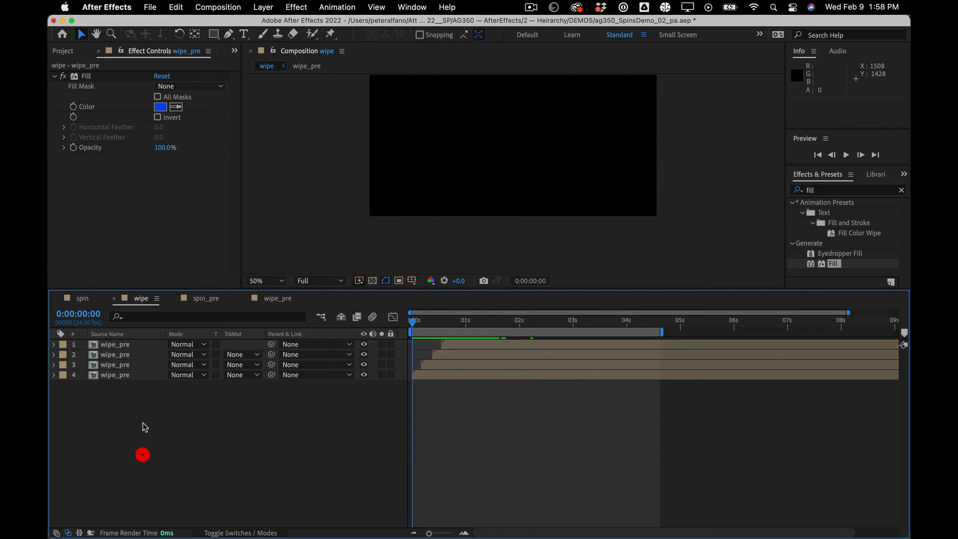
Step: Add a 1920 x 1080 px dark blue solid and place it beneath all the wipe_pre layers
{"action": "left_click", "coordinate": [263, 7]}
{"action": "mouse_move", "coordinate": [264, 24]}
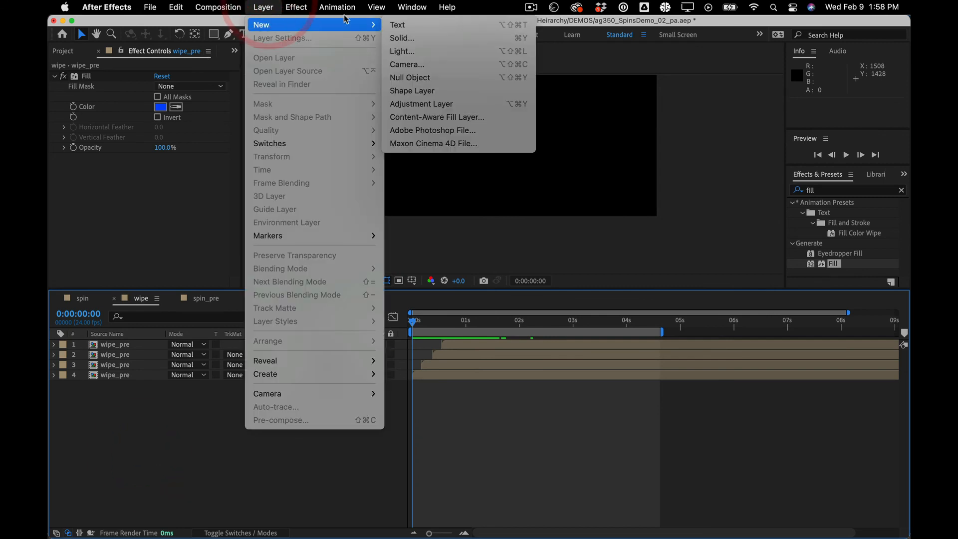
{"action": "left_click", "coordinate": [441, 38]}
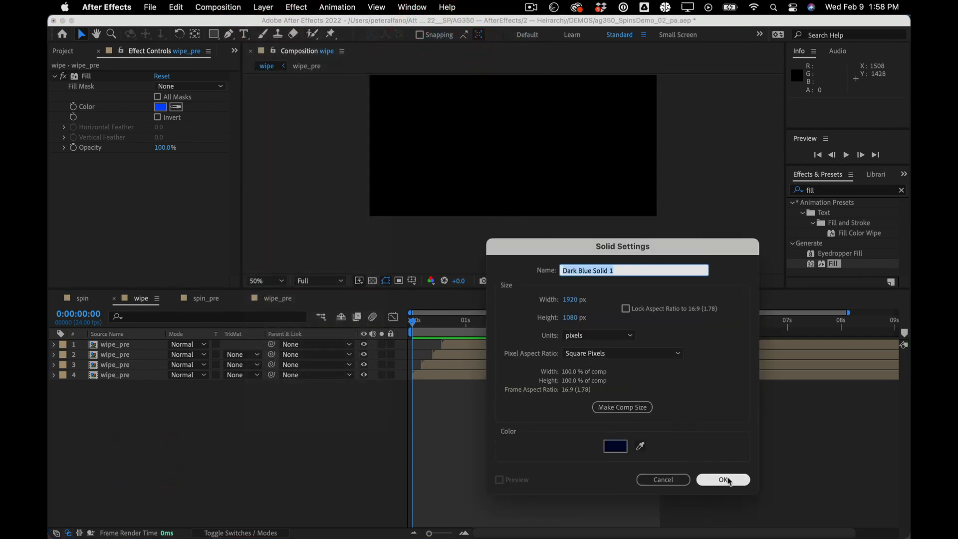
{"action": "left_click", "coordinate": [724, 479]}
{"action": "left_click_drag", "start_coordinate": [113, 344], "coordinate": [111, 392]}
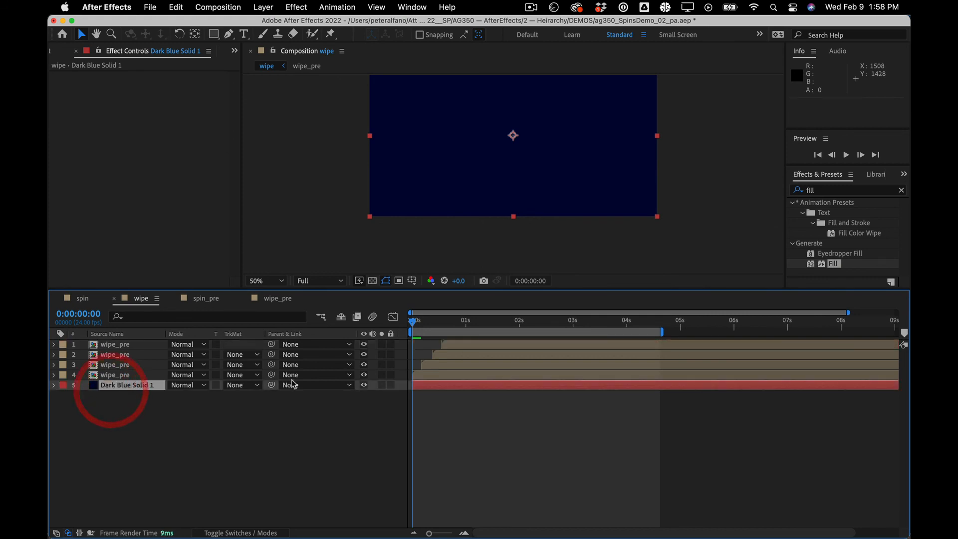
Step: Preview the layered color wipe over the dark blue background, enlarging the composition view to show the full frame
{"action": "key", "text": "space"}
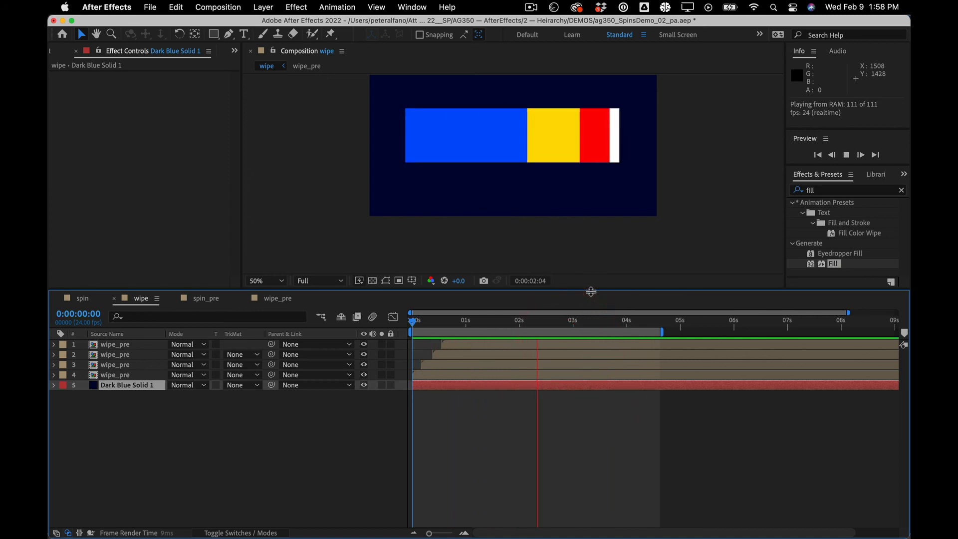
{"action": "left_click", "coordinate": [593, 363]}
{"action": "key", "text": "space"}
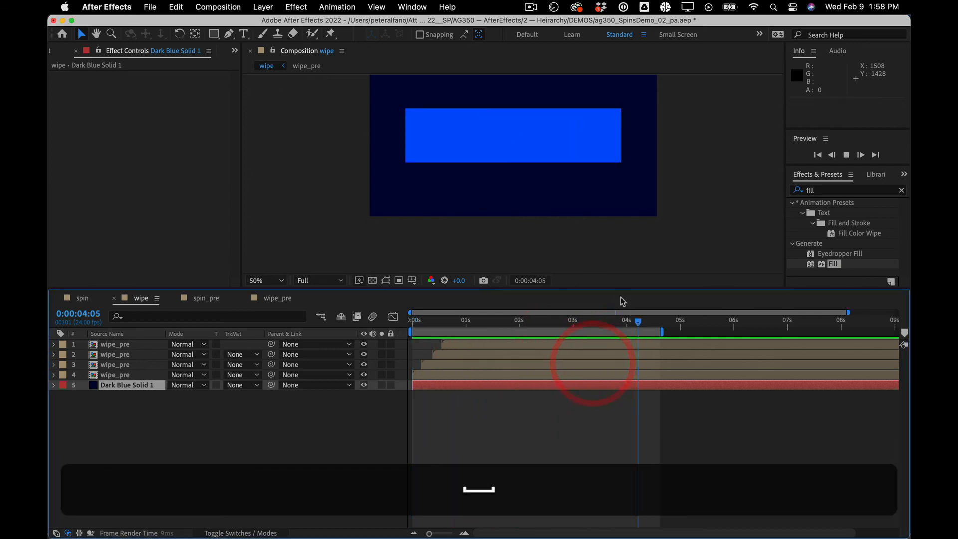
{"action": "left_click_drag", "start_coordinate": [615, 335], "coordinate": [613, 353]}
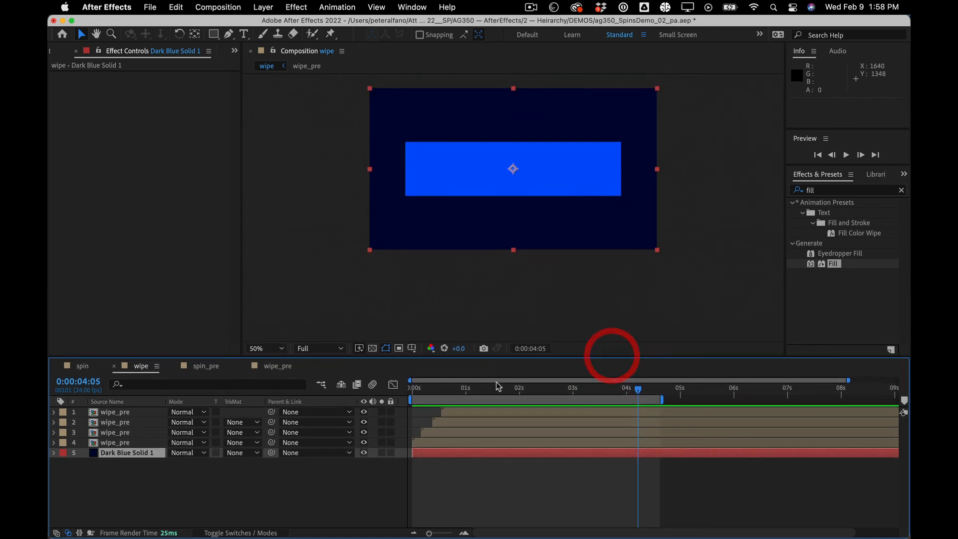
{"action": "key", "text": "space"}
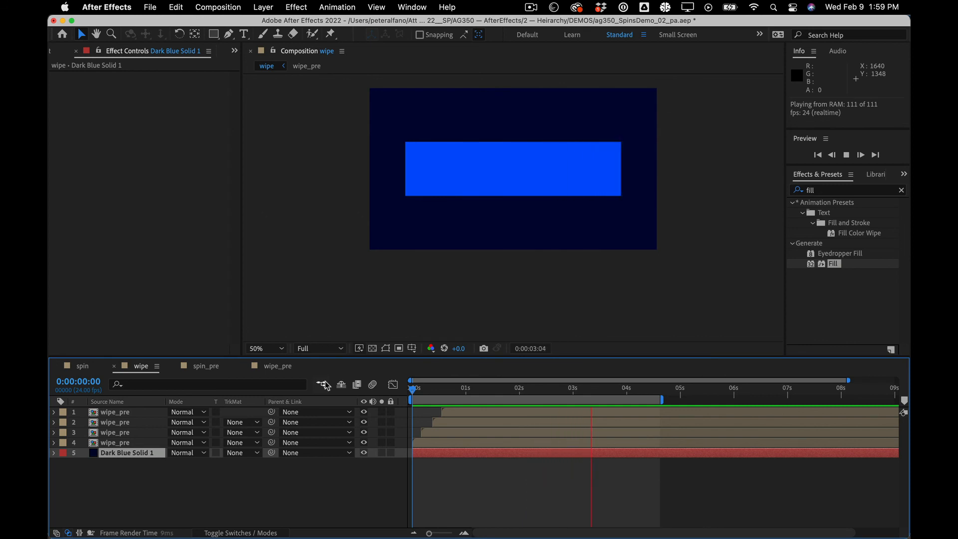
{"action": "key", "text": "space"}
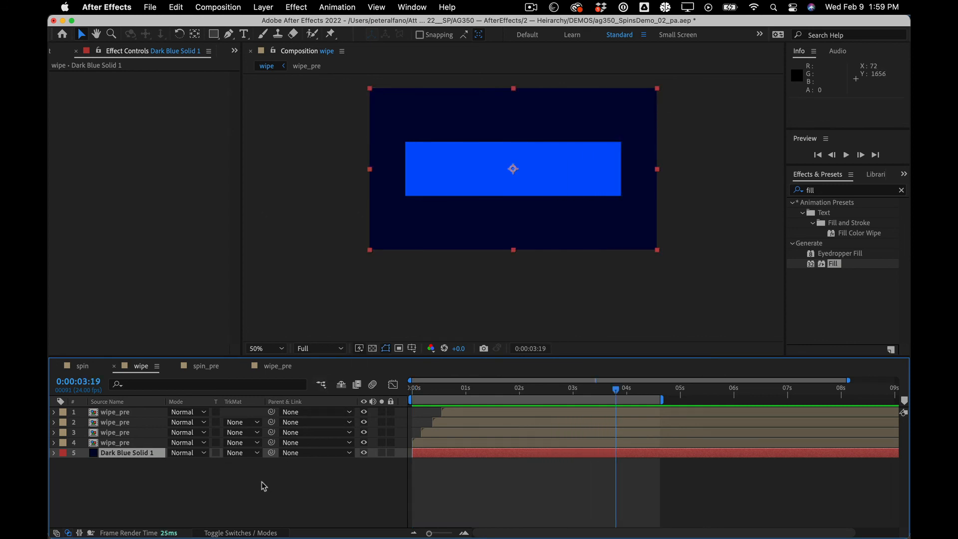